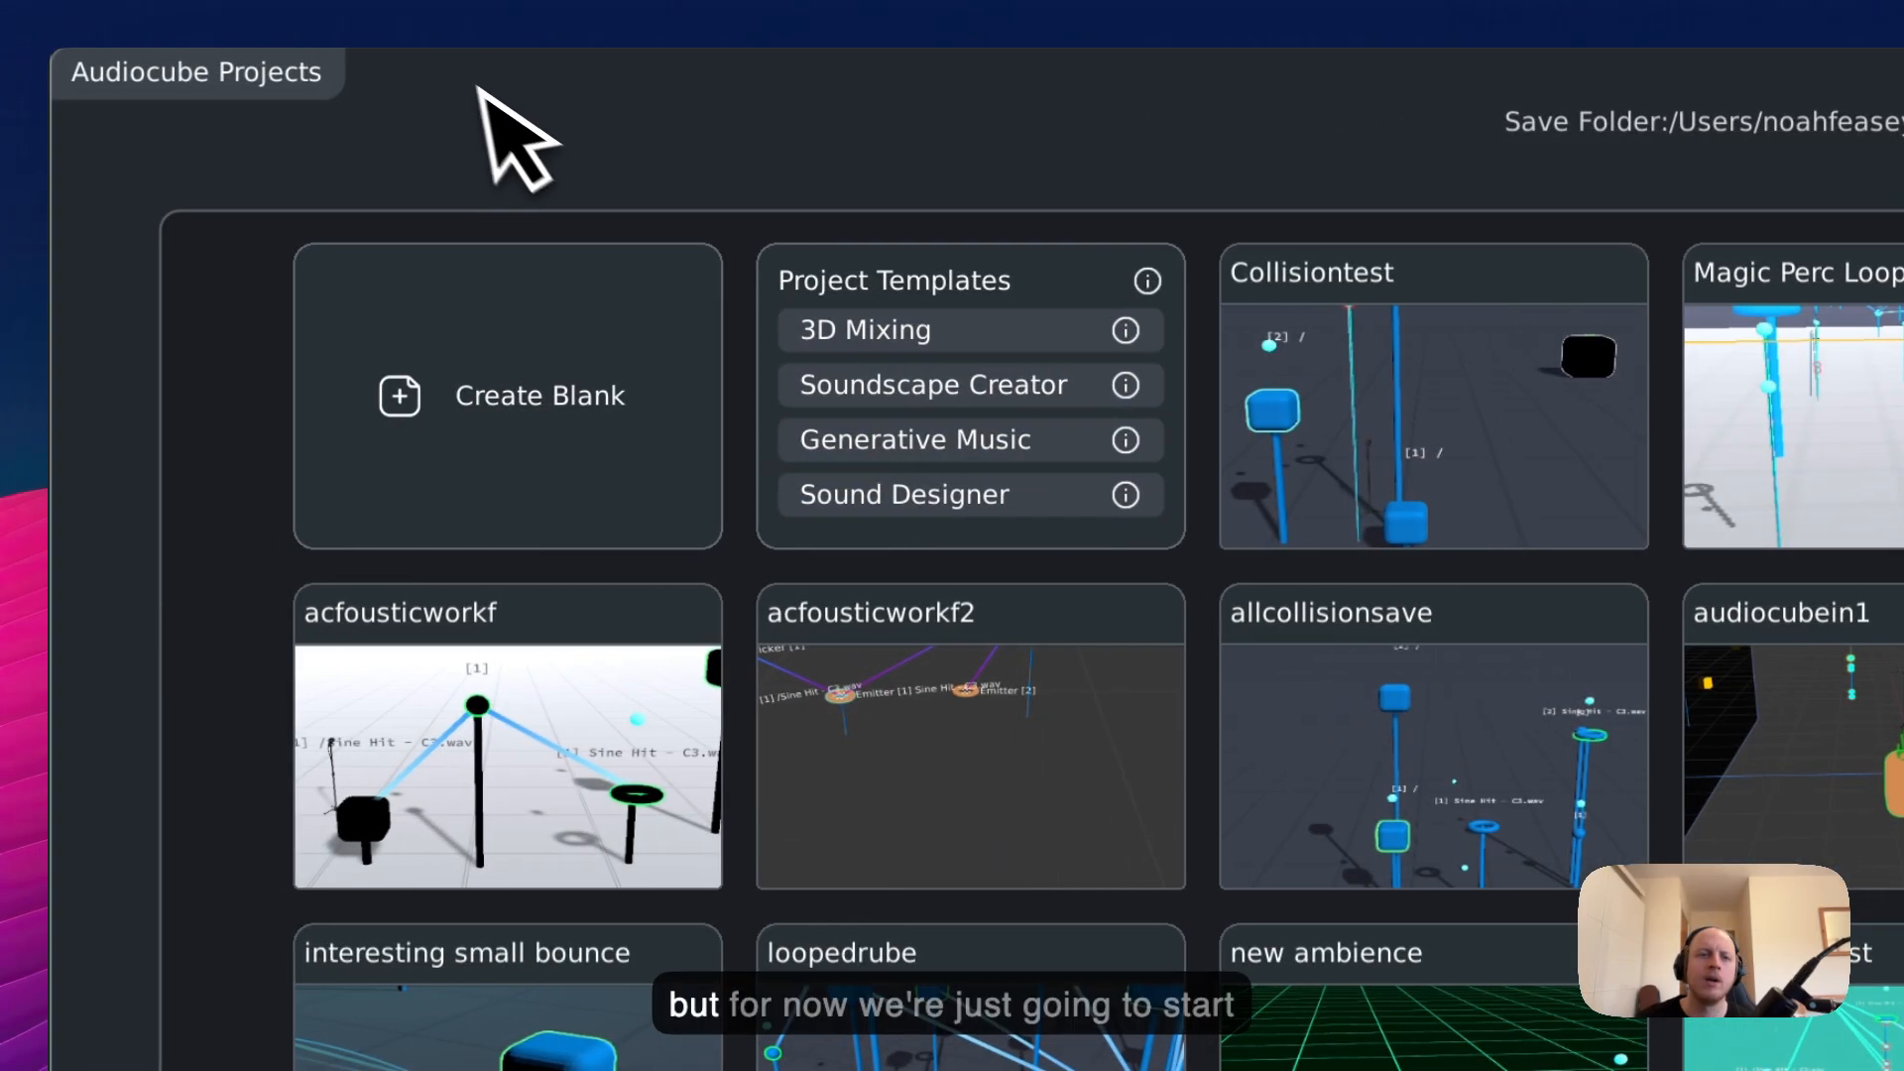
- Create a blank project and hide the sample browser and the device editor
{"action": "left_click", "coordinate": [466, 515]}
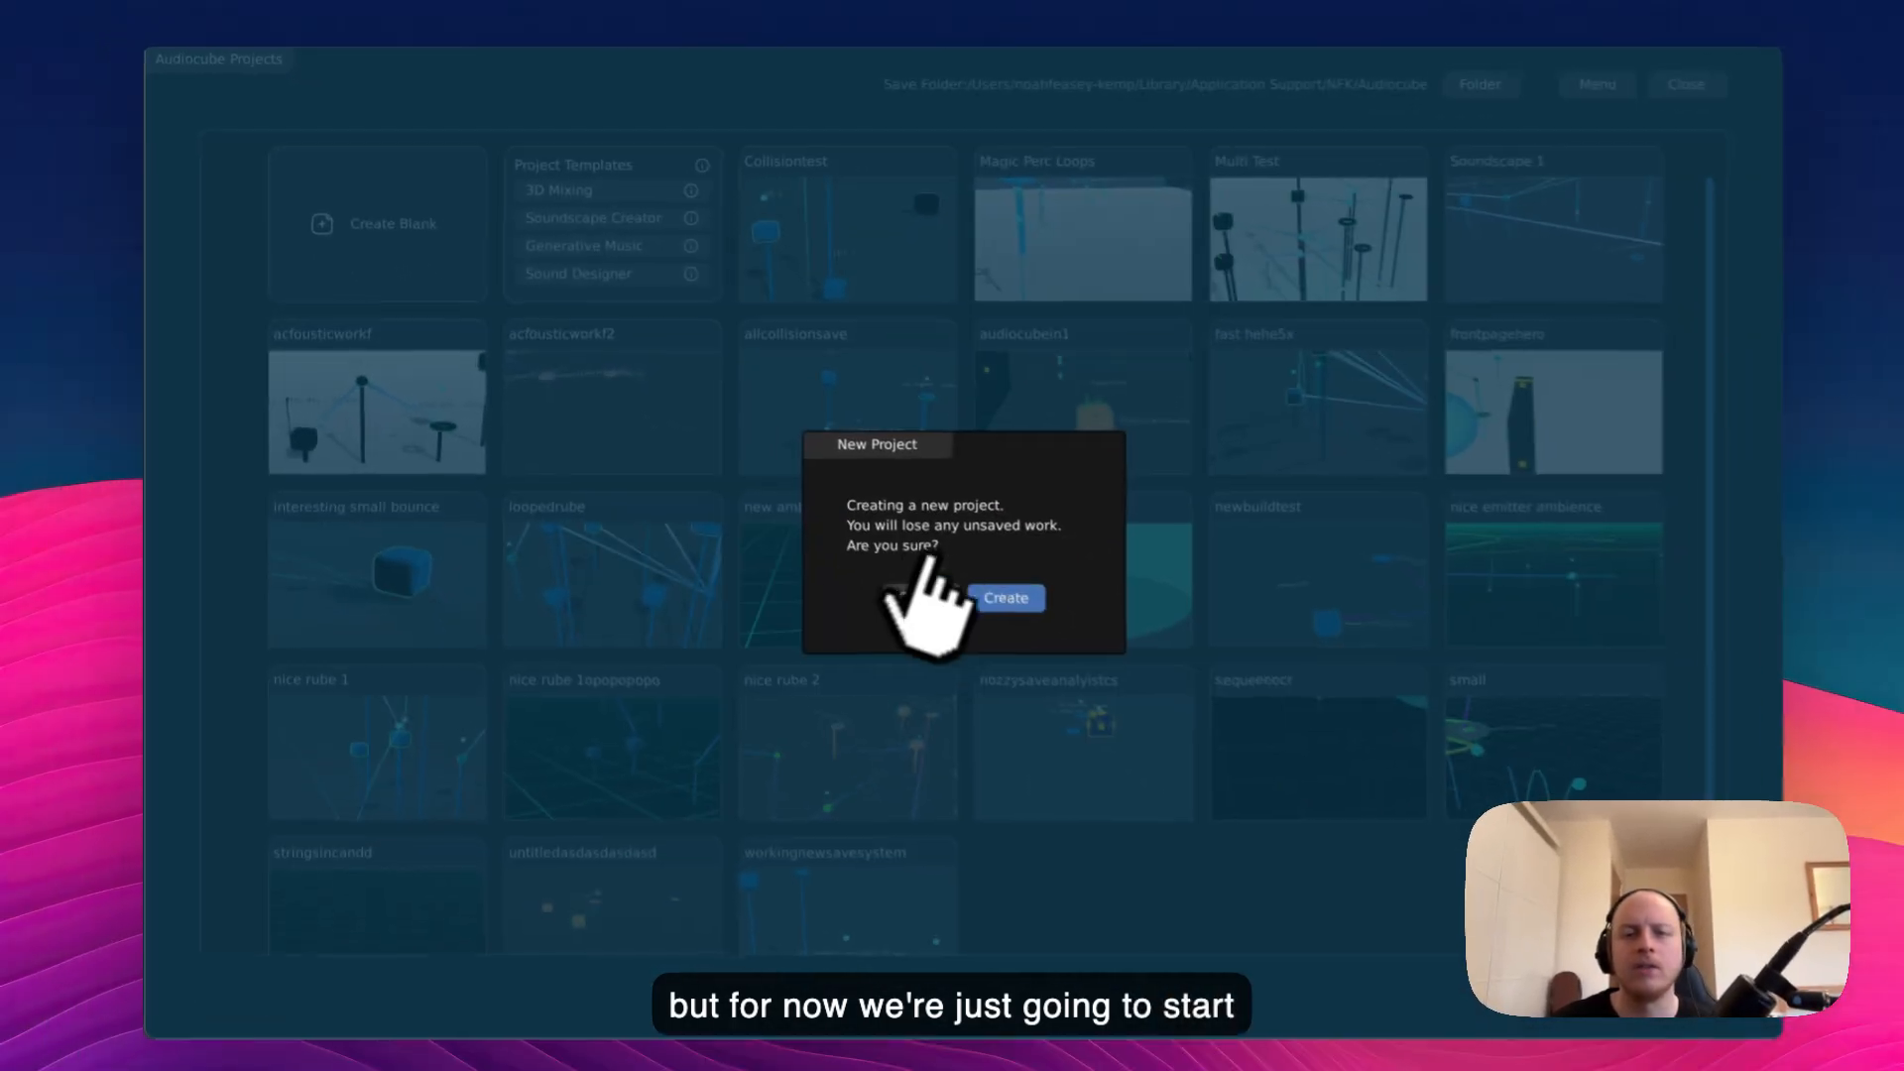
{"action": "left_click", "coordinate": [996, 595]}
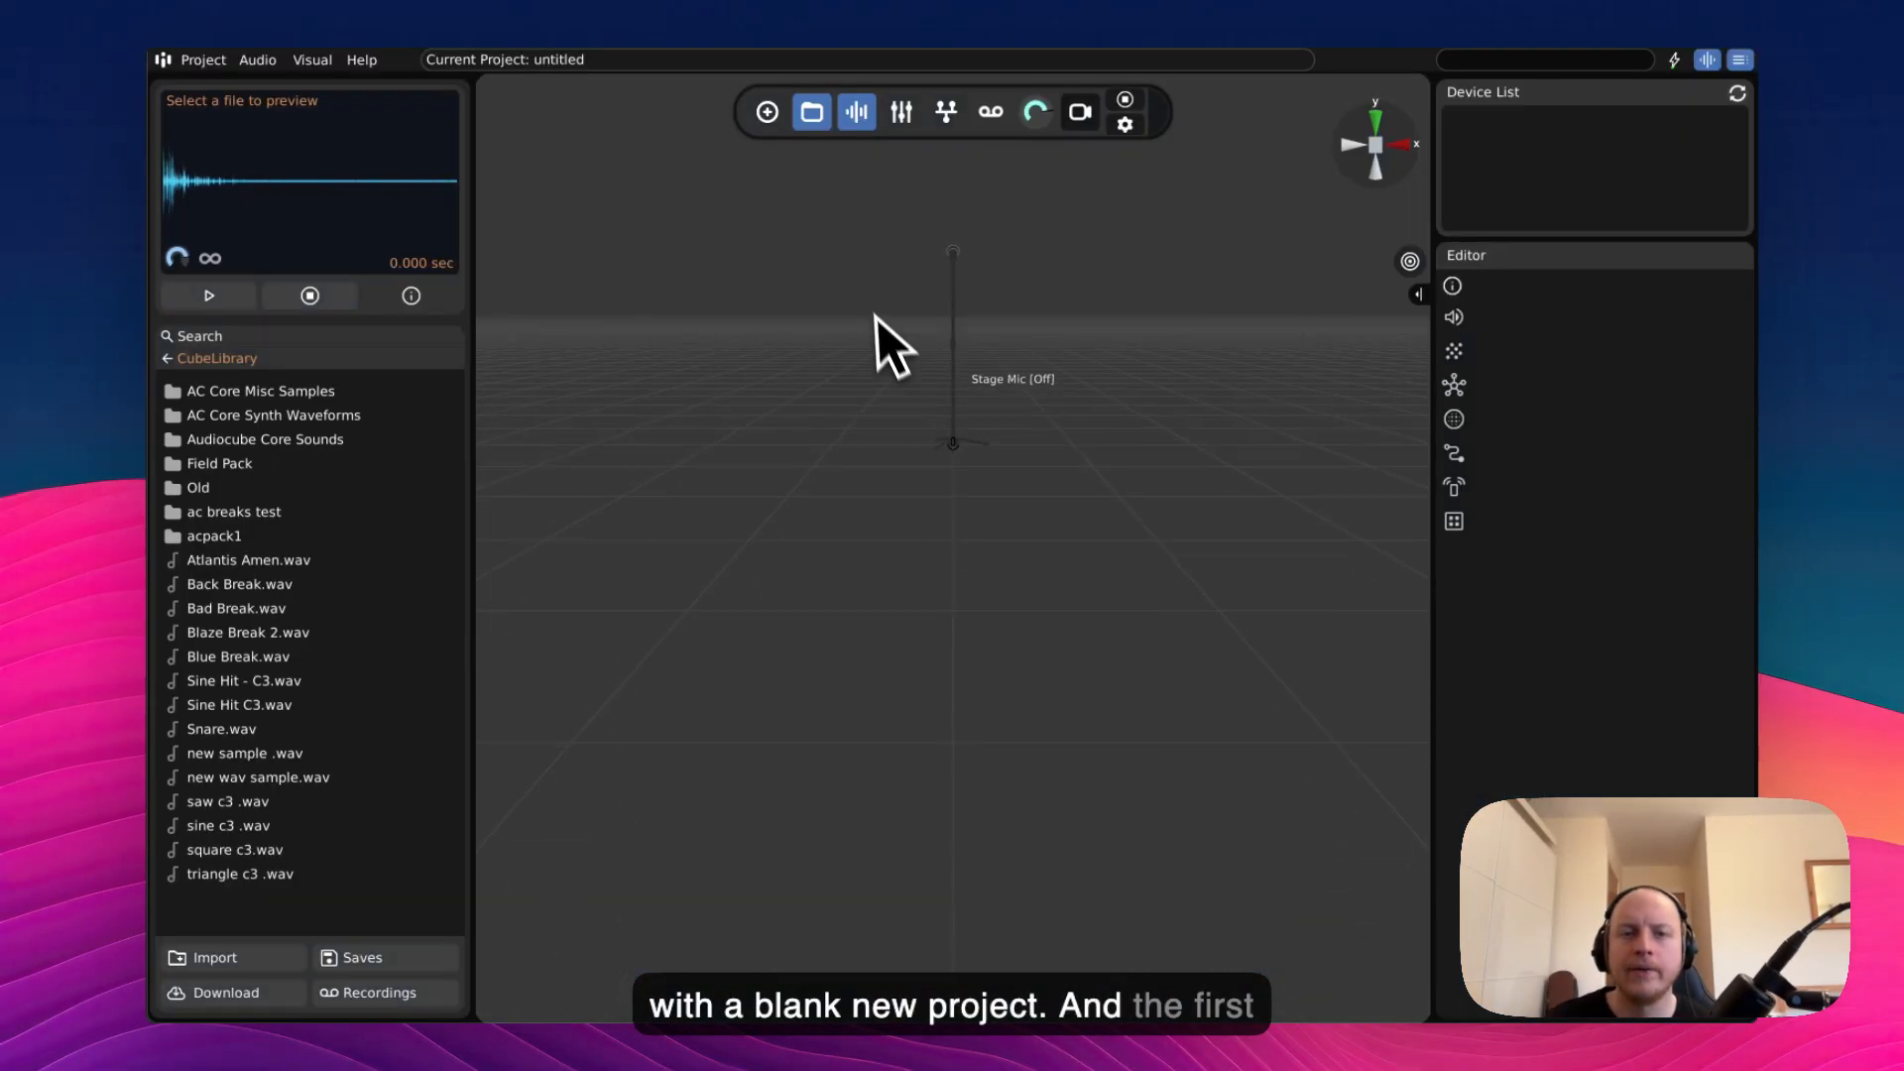
{"action": "left_click", "coordinate": [809, 113]}
{"action": "left_click", "coordinate": [855, 113]}
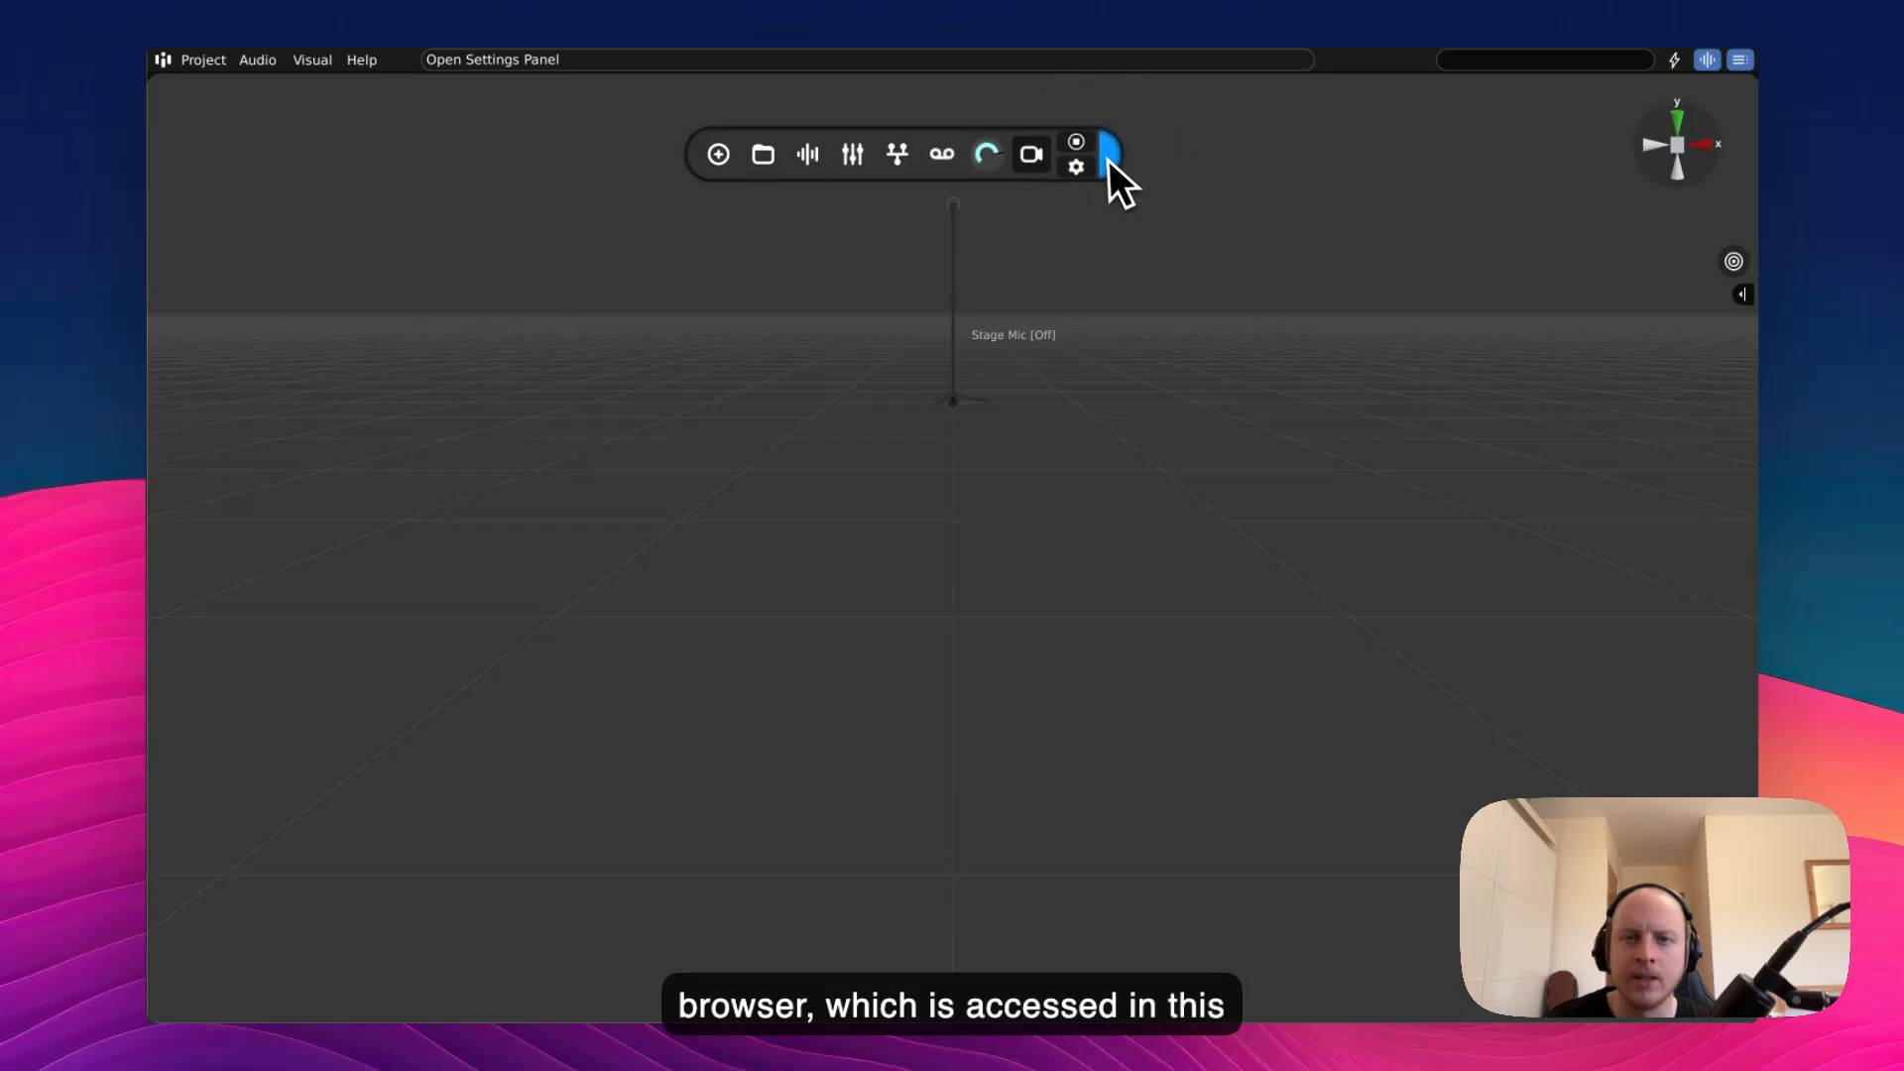
- Show the sample browser and view its audio import folder and the Sample Pack Manager
{"action": "left_click", "coordinate": [763, 154]}
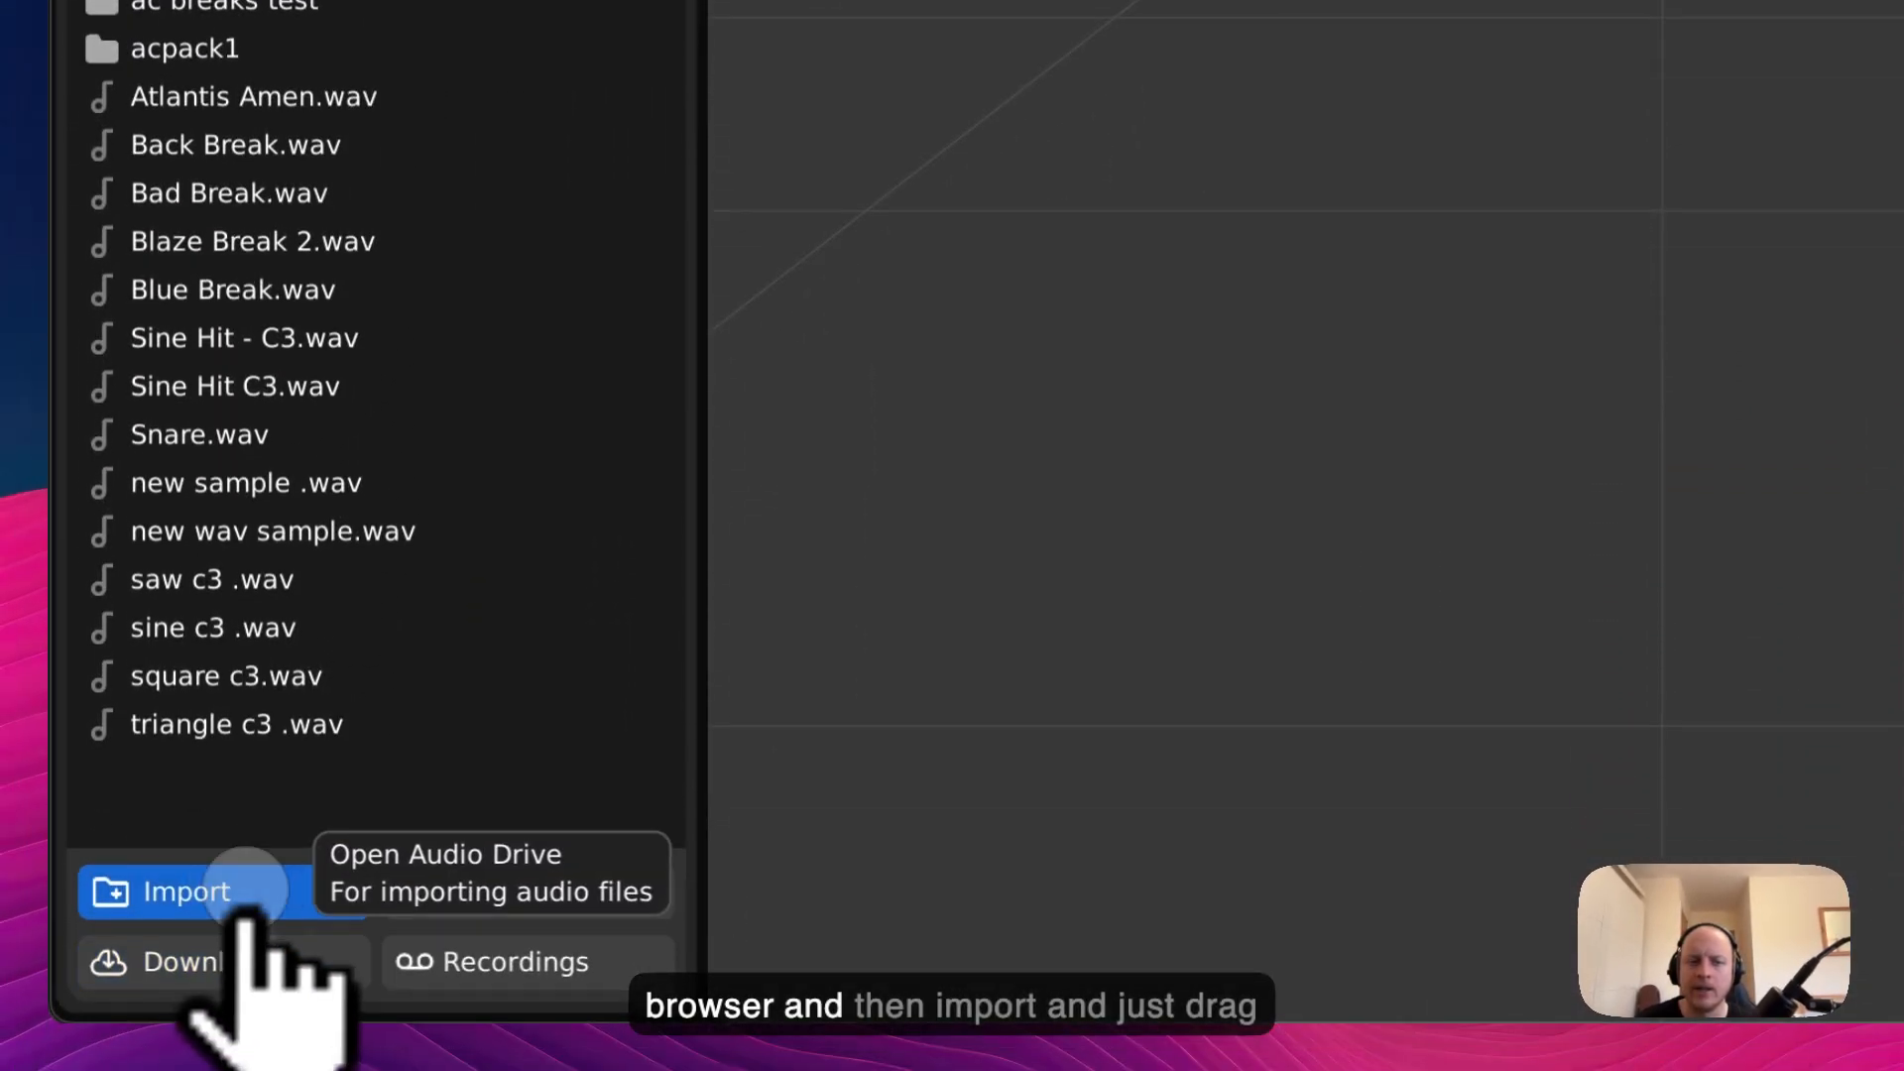
{"action": "left_click", "coordinate": [248, 891]}
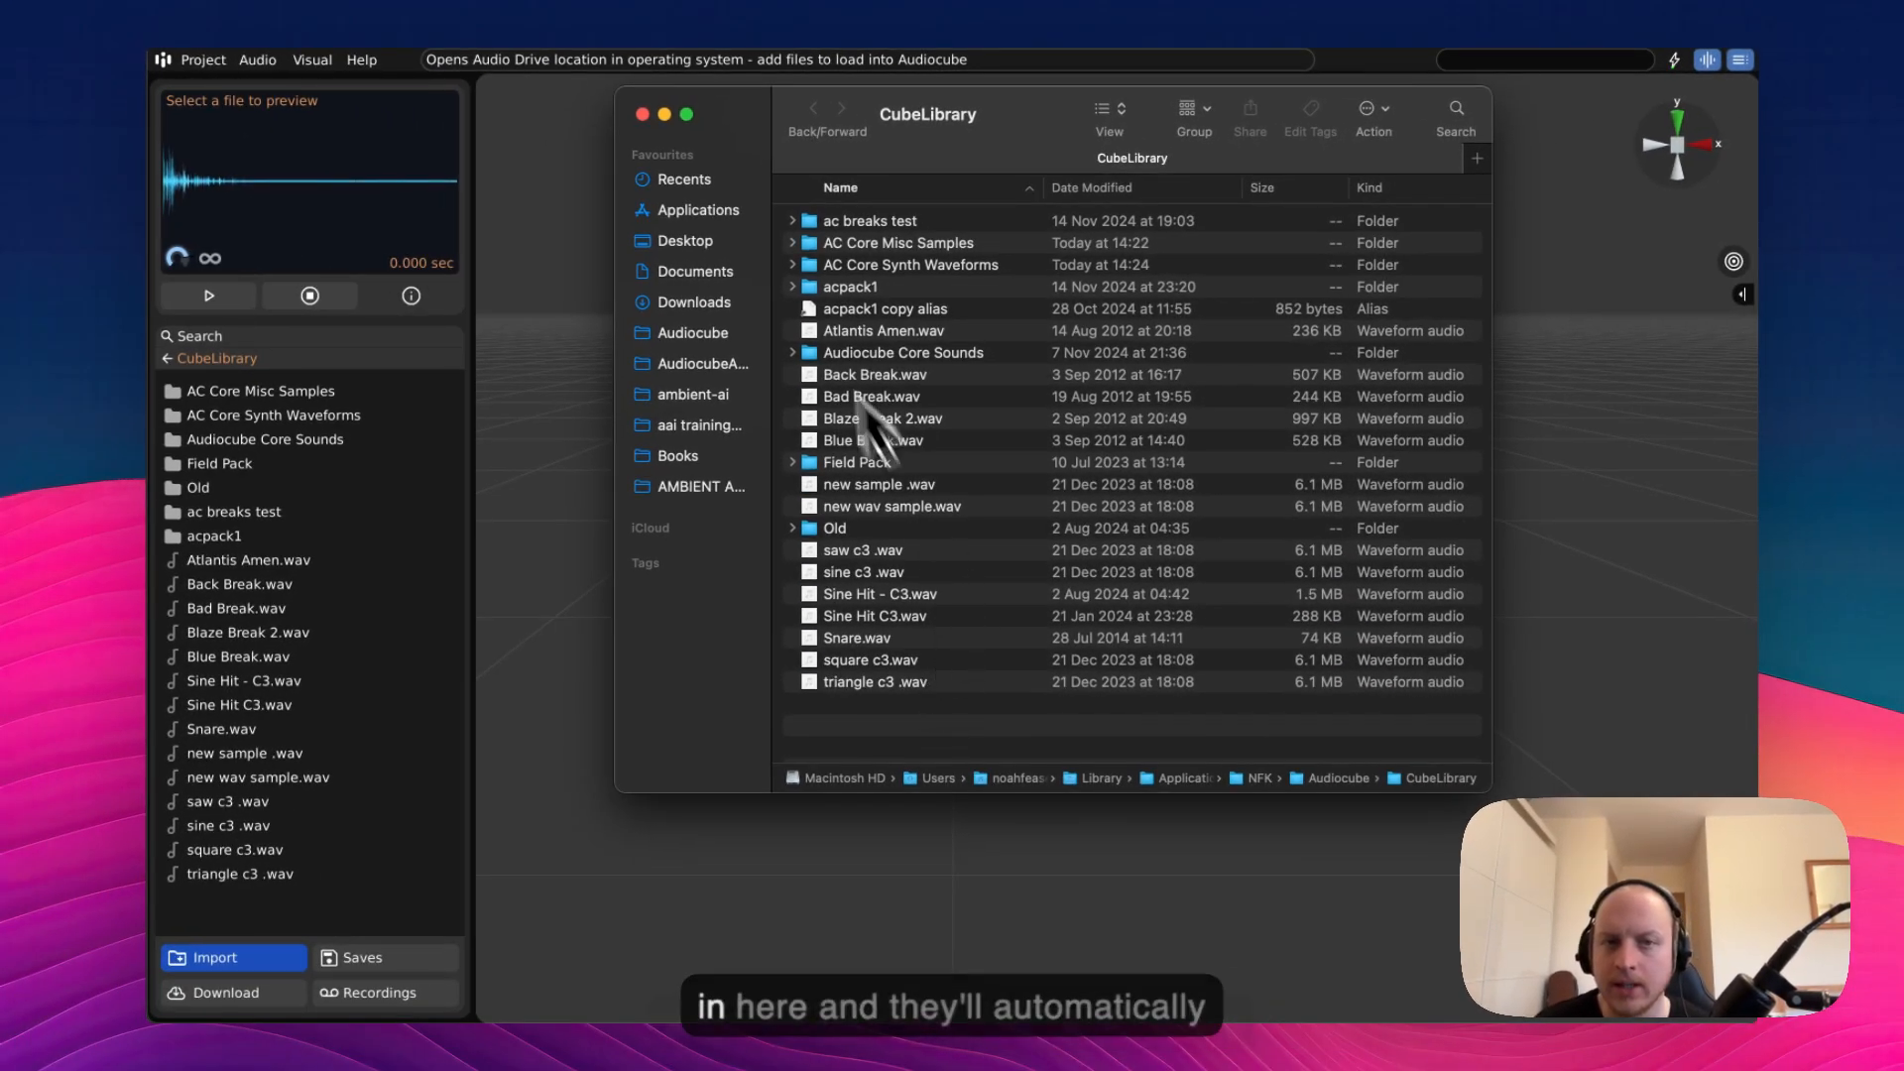
{"action": "left_click", "coordinate": [641, 115]}
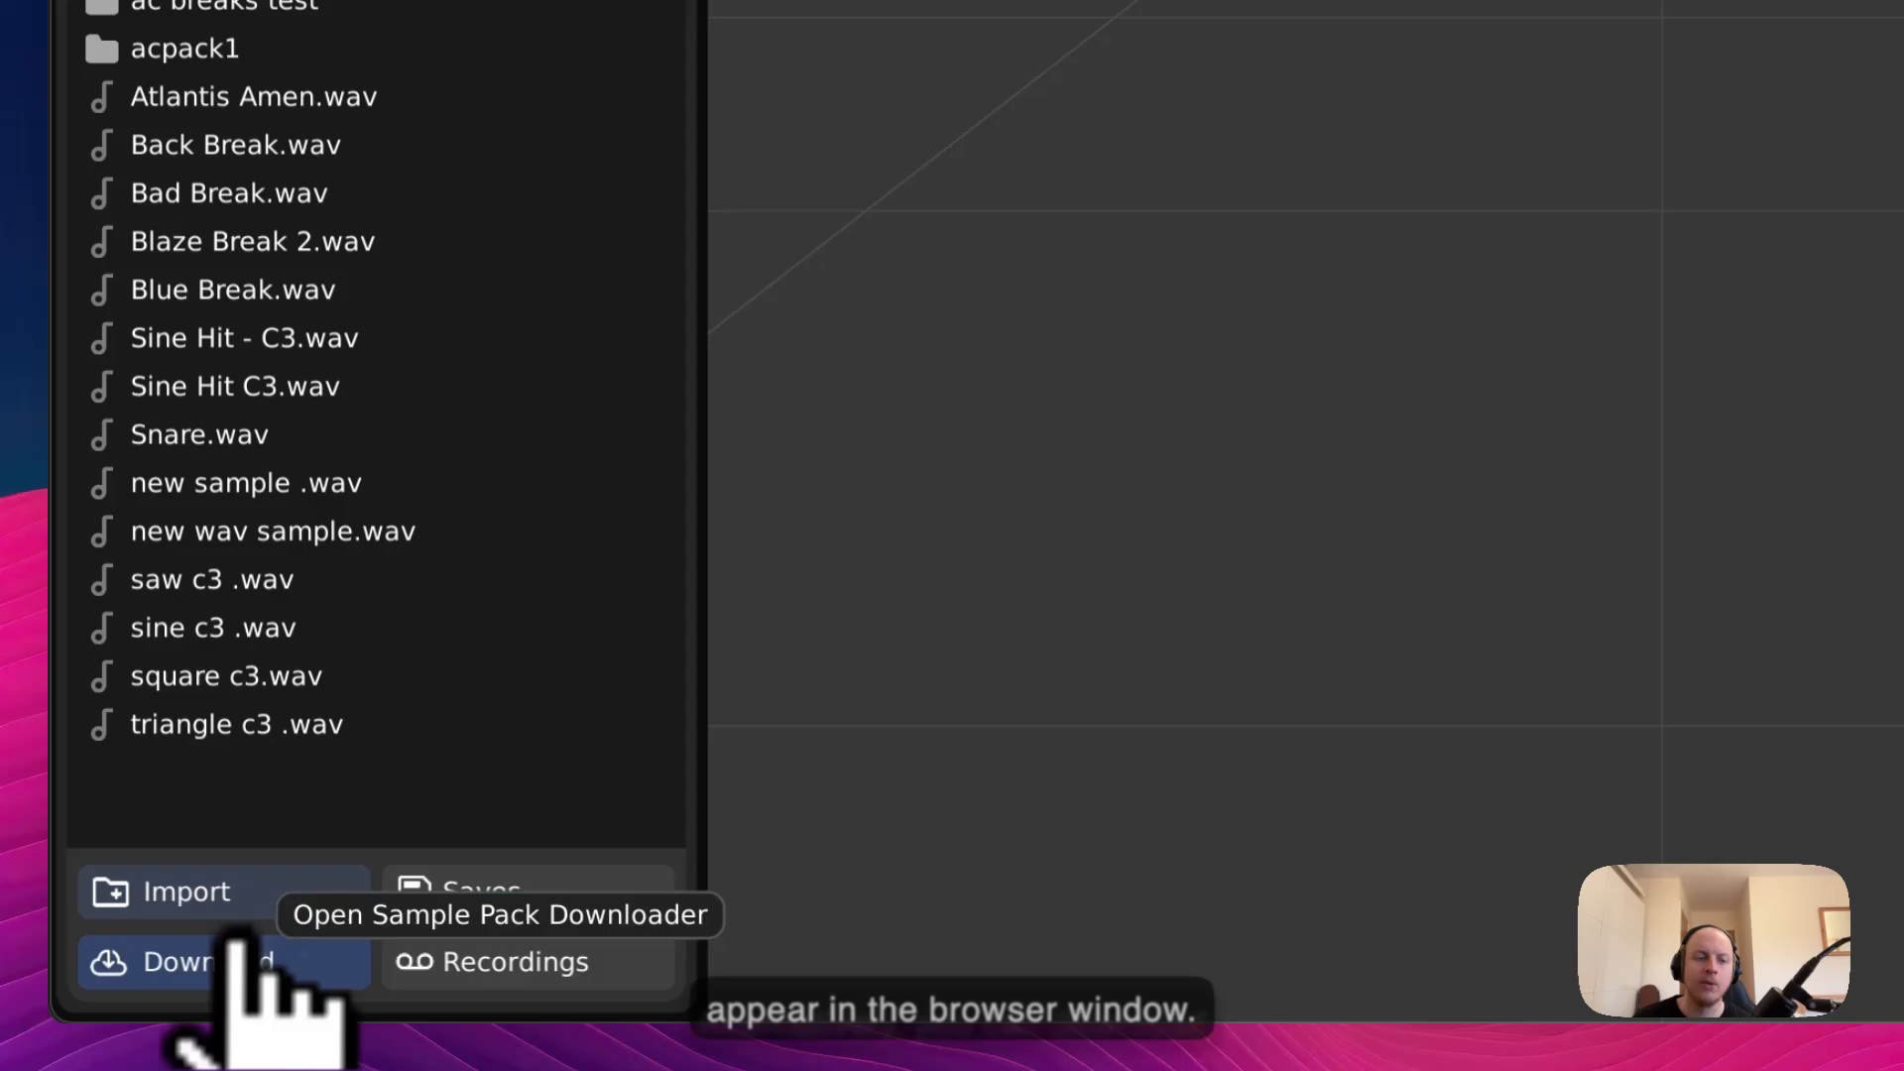
{"action": "left_click", "coordinate": [230, 993]}
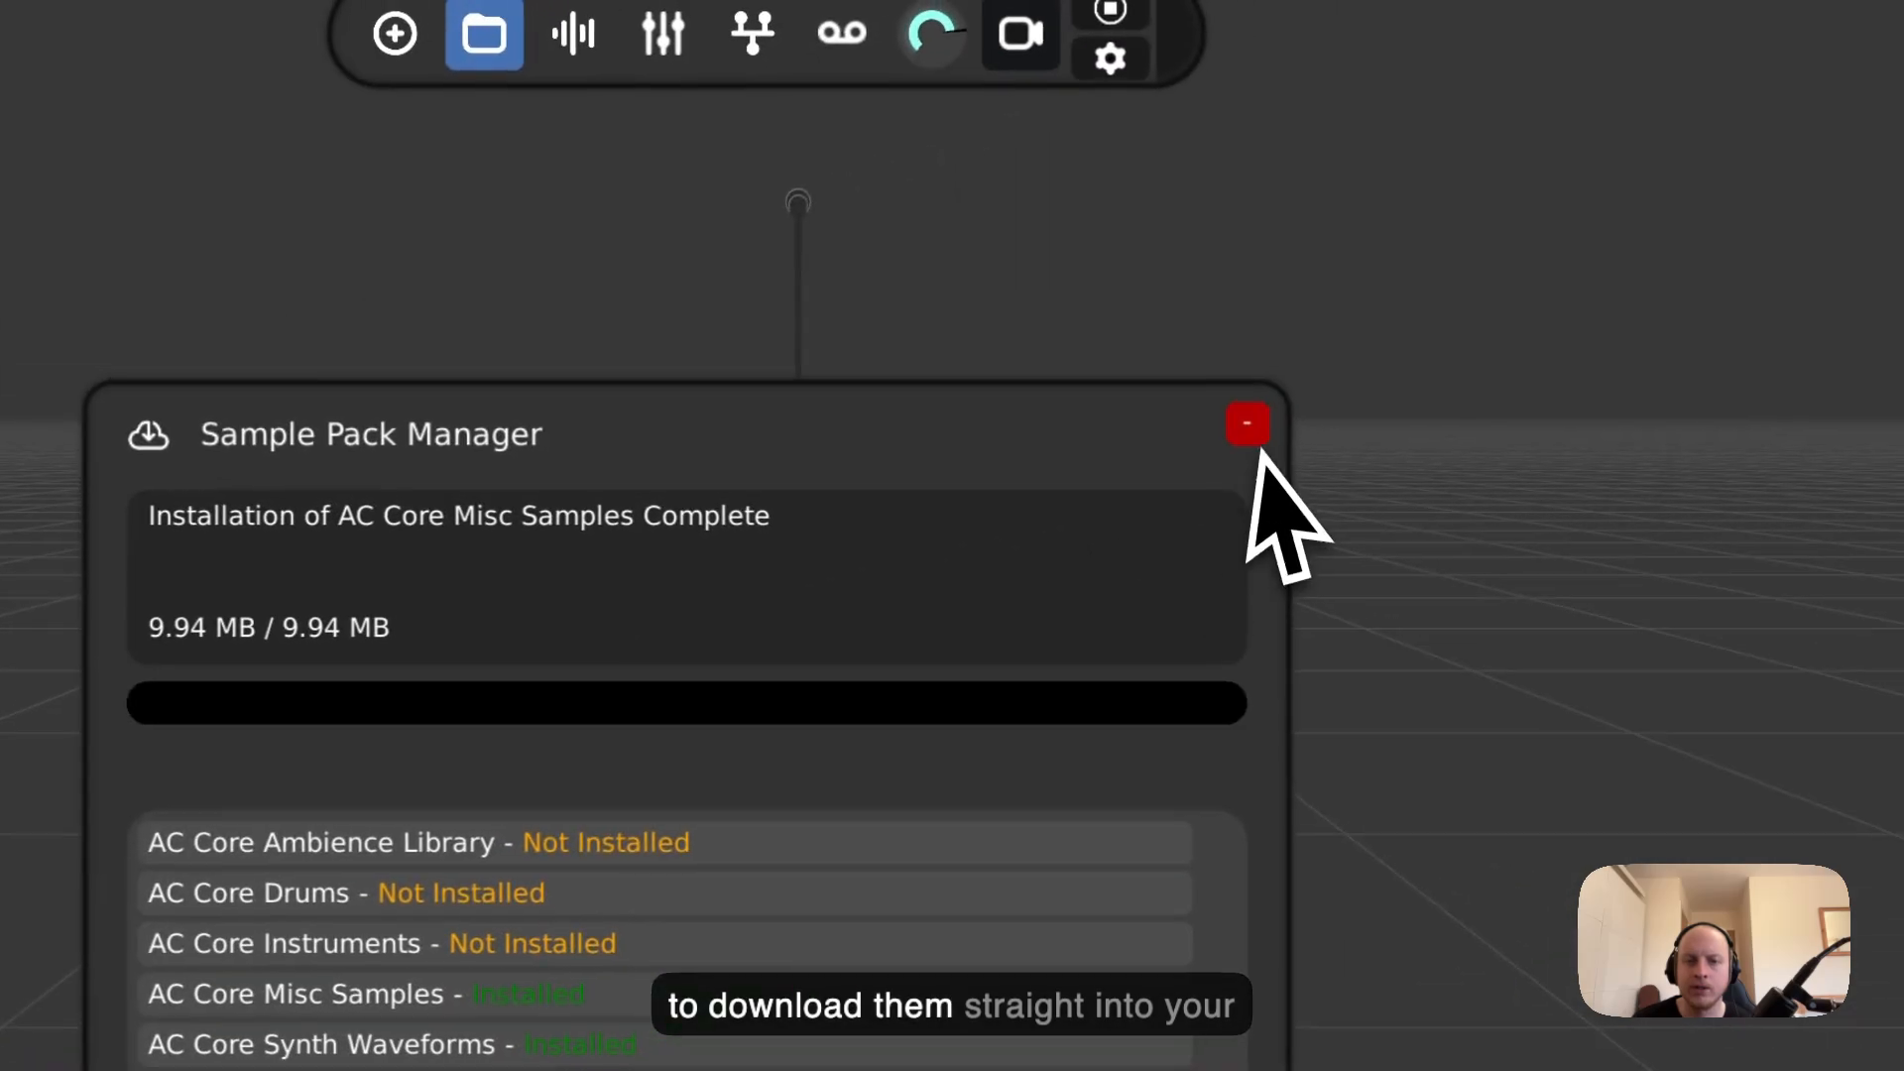
{"action": "left_click", "coordinate": [1783, 37]}
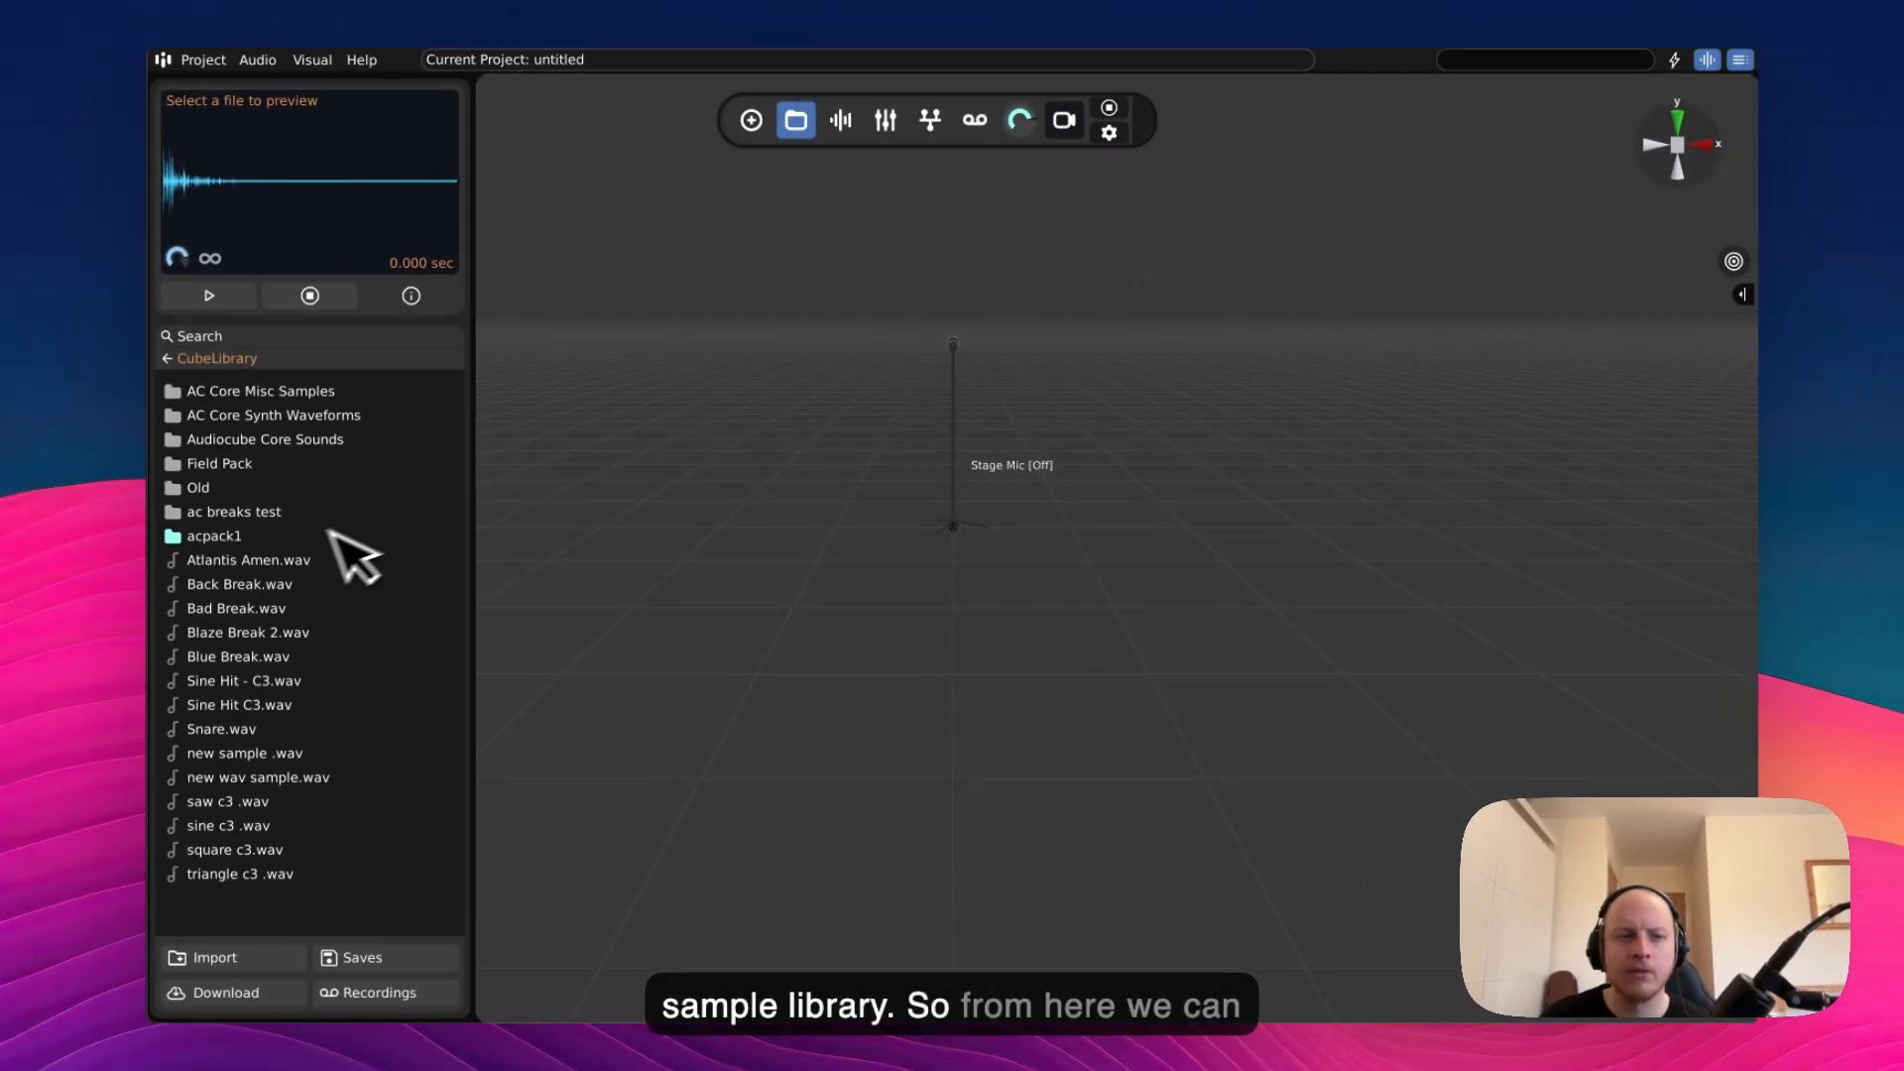
- Preview the break samples and add Blaze Break 2.wav to the scene as a sampler
{"action": "left_click", "coordinate": [271, 585]}
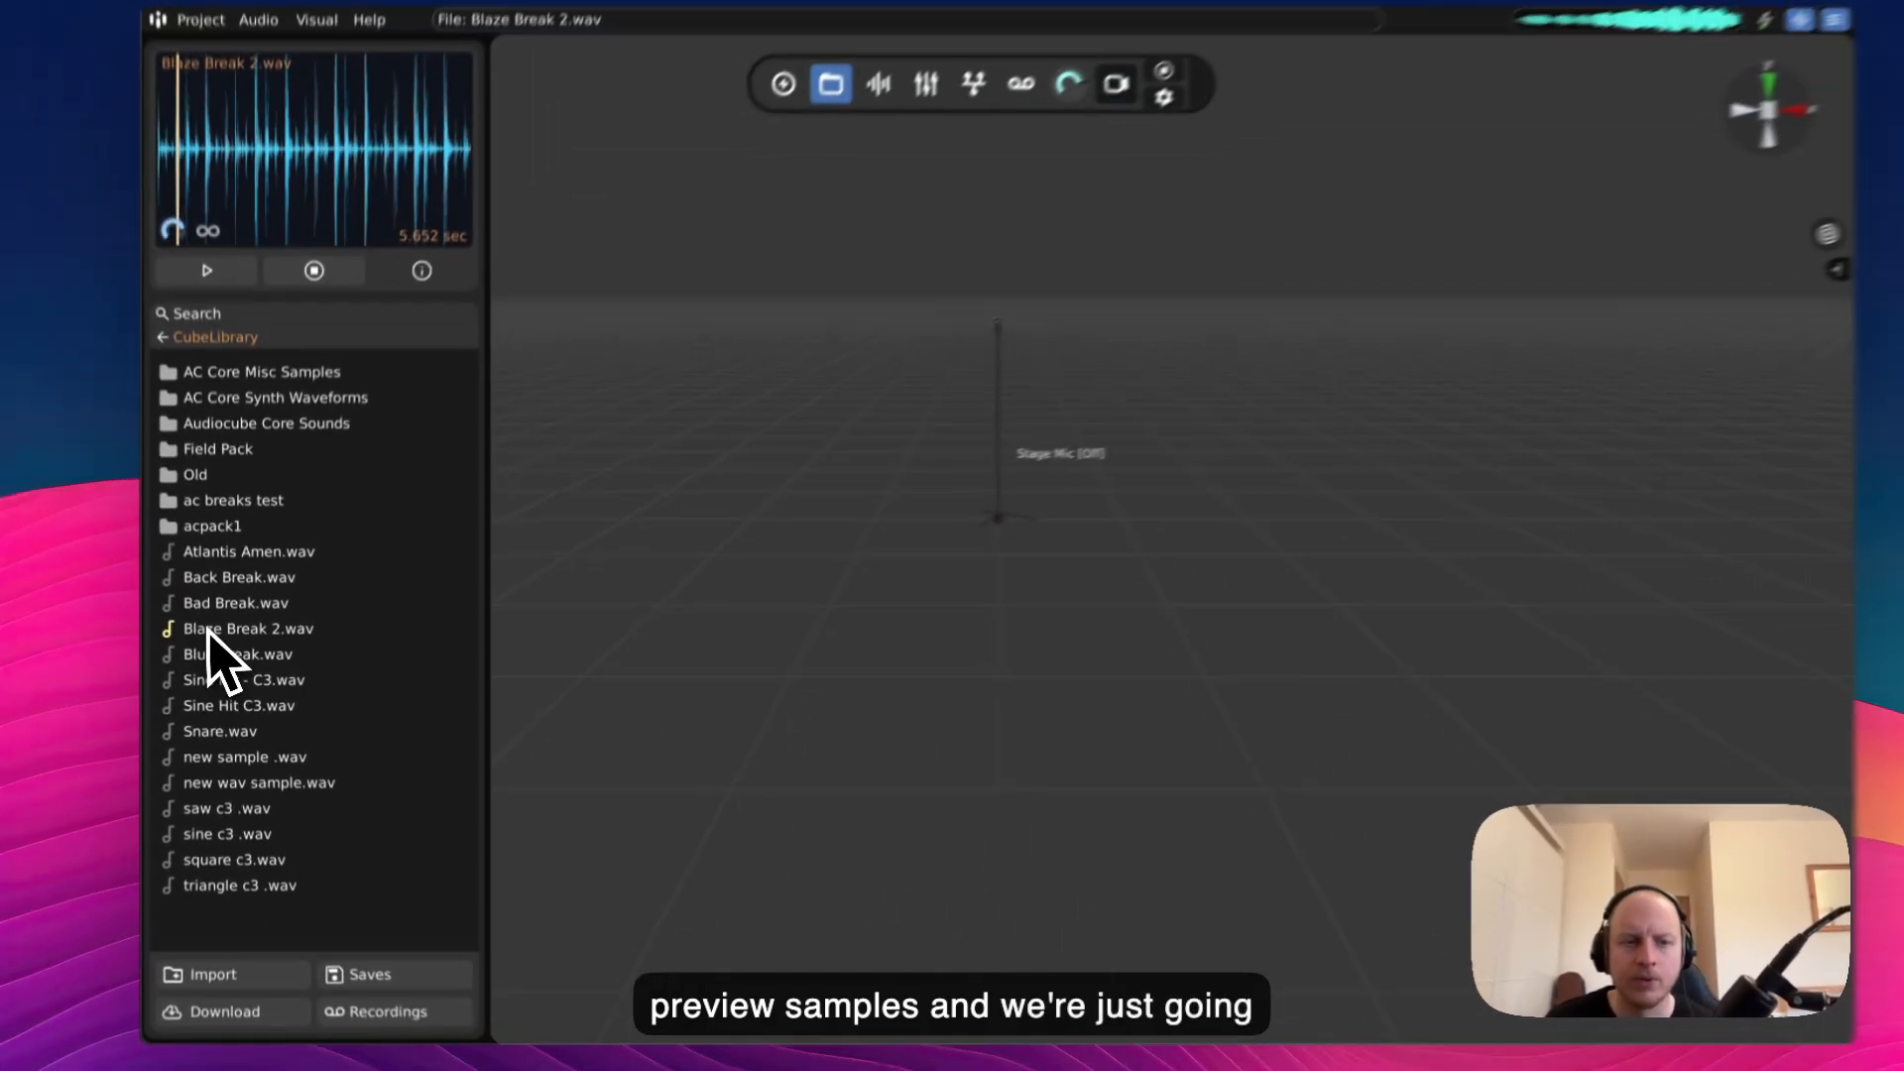
{"action": "left_click_drag", "start_coordinate": [172, 571], "coordinate": [1442, 270]}
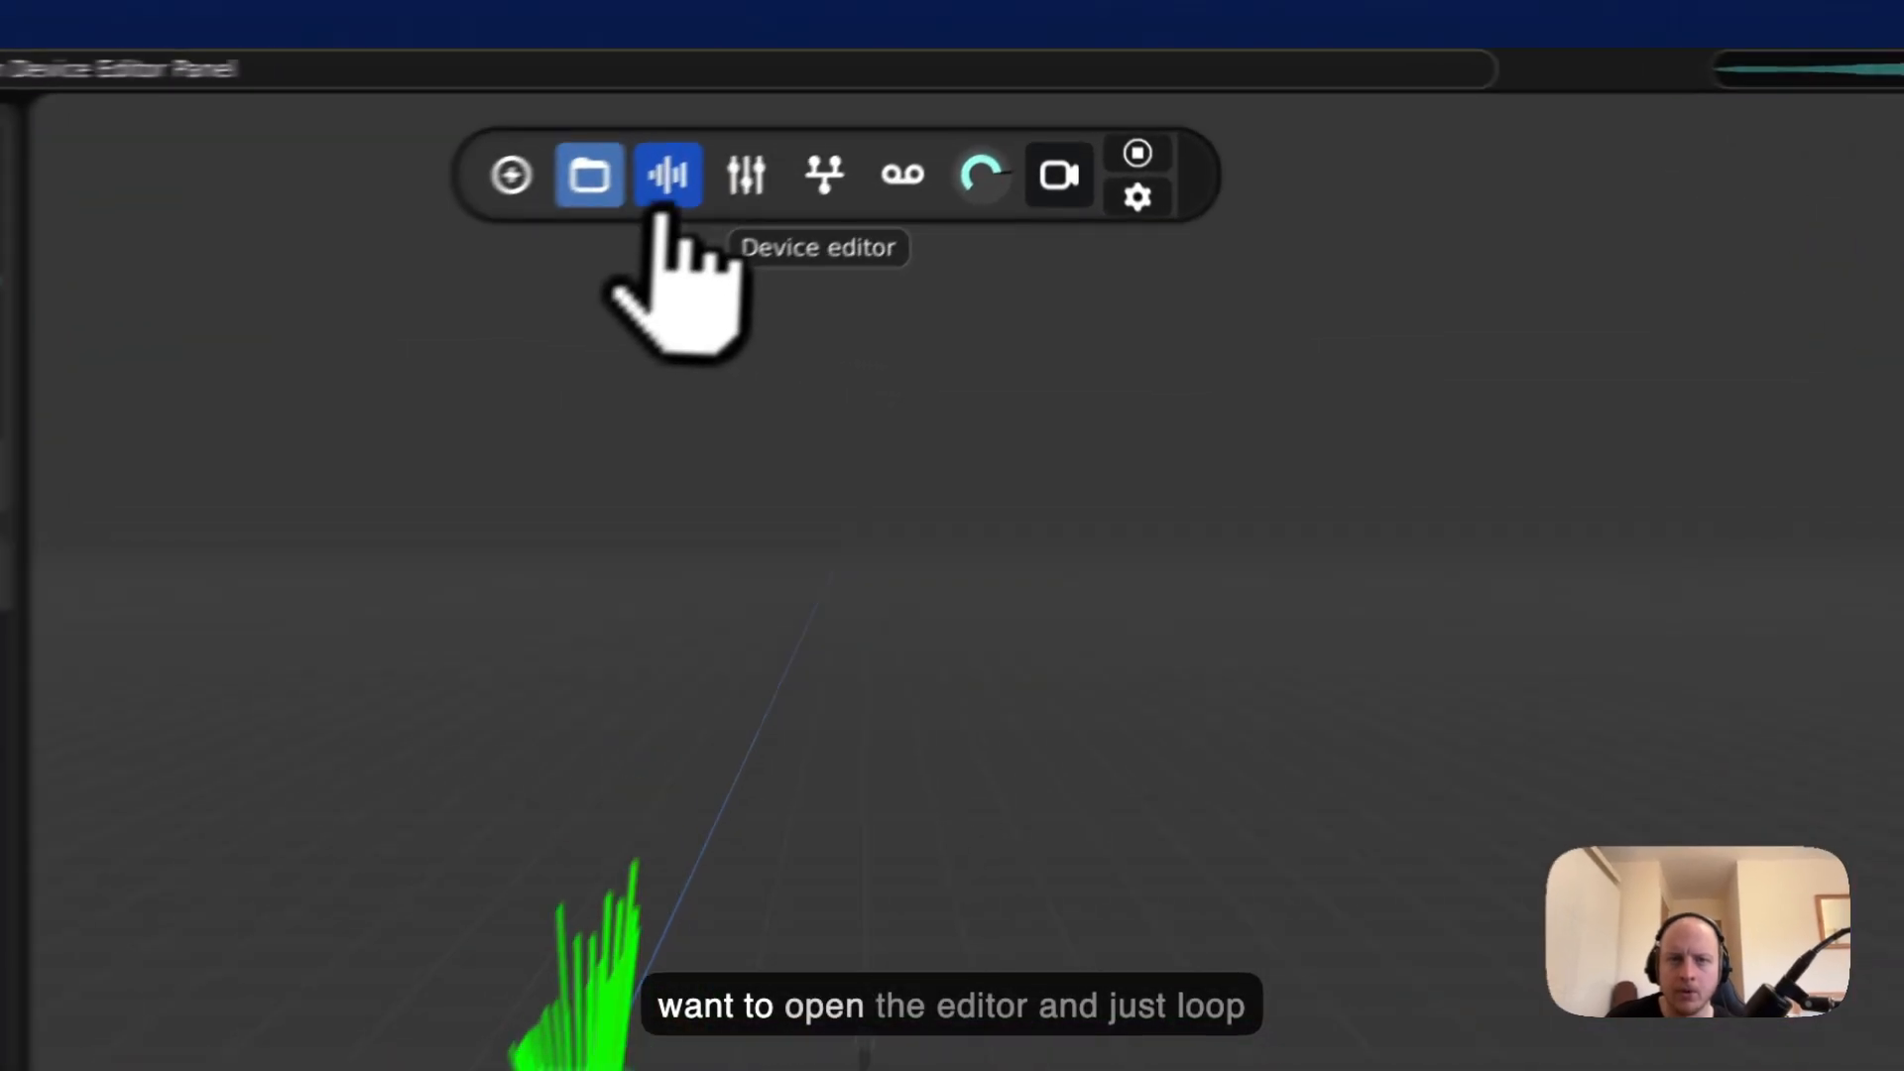
- Show the device editor, enable looped playback for the Blaze Break 2 sampler and restart it
{"action": "left_click", "coordinate": [841, 120]}
{"action": "left_click", "coordinate": [1601, 532]}
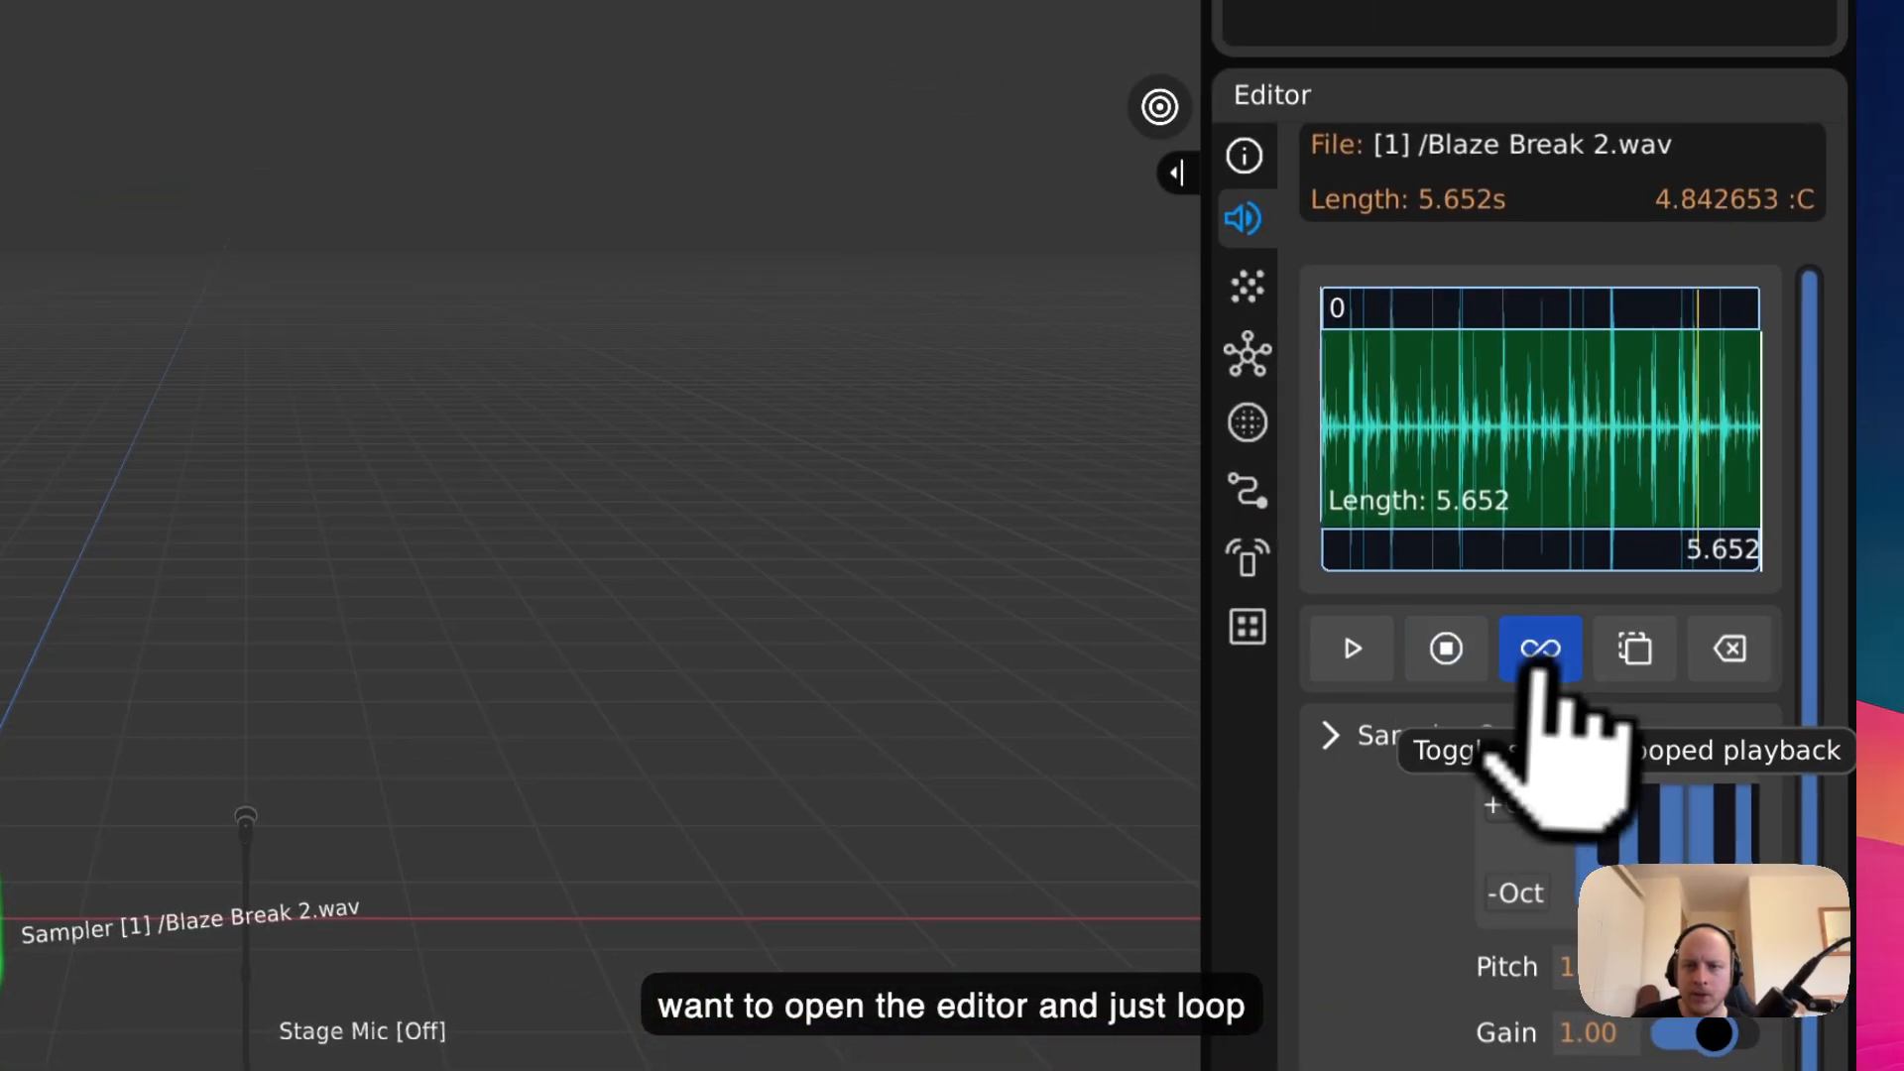
{"action": "left_click", "coordinate": [1446, 652]}
{"action": "left_click", "coordinate": [1351, 654]}
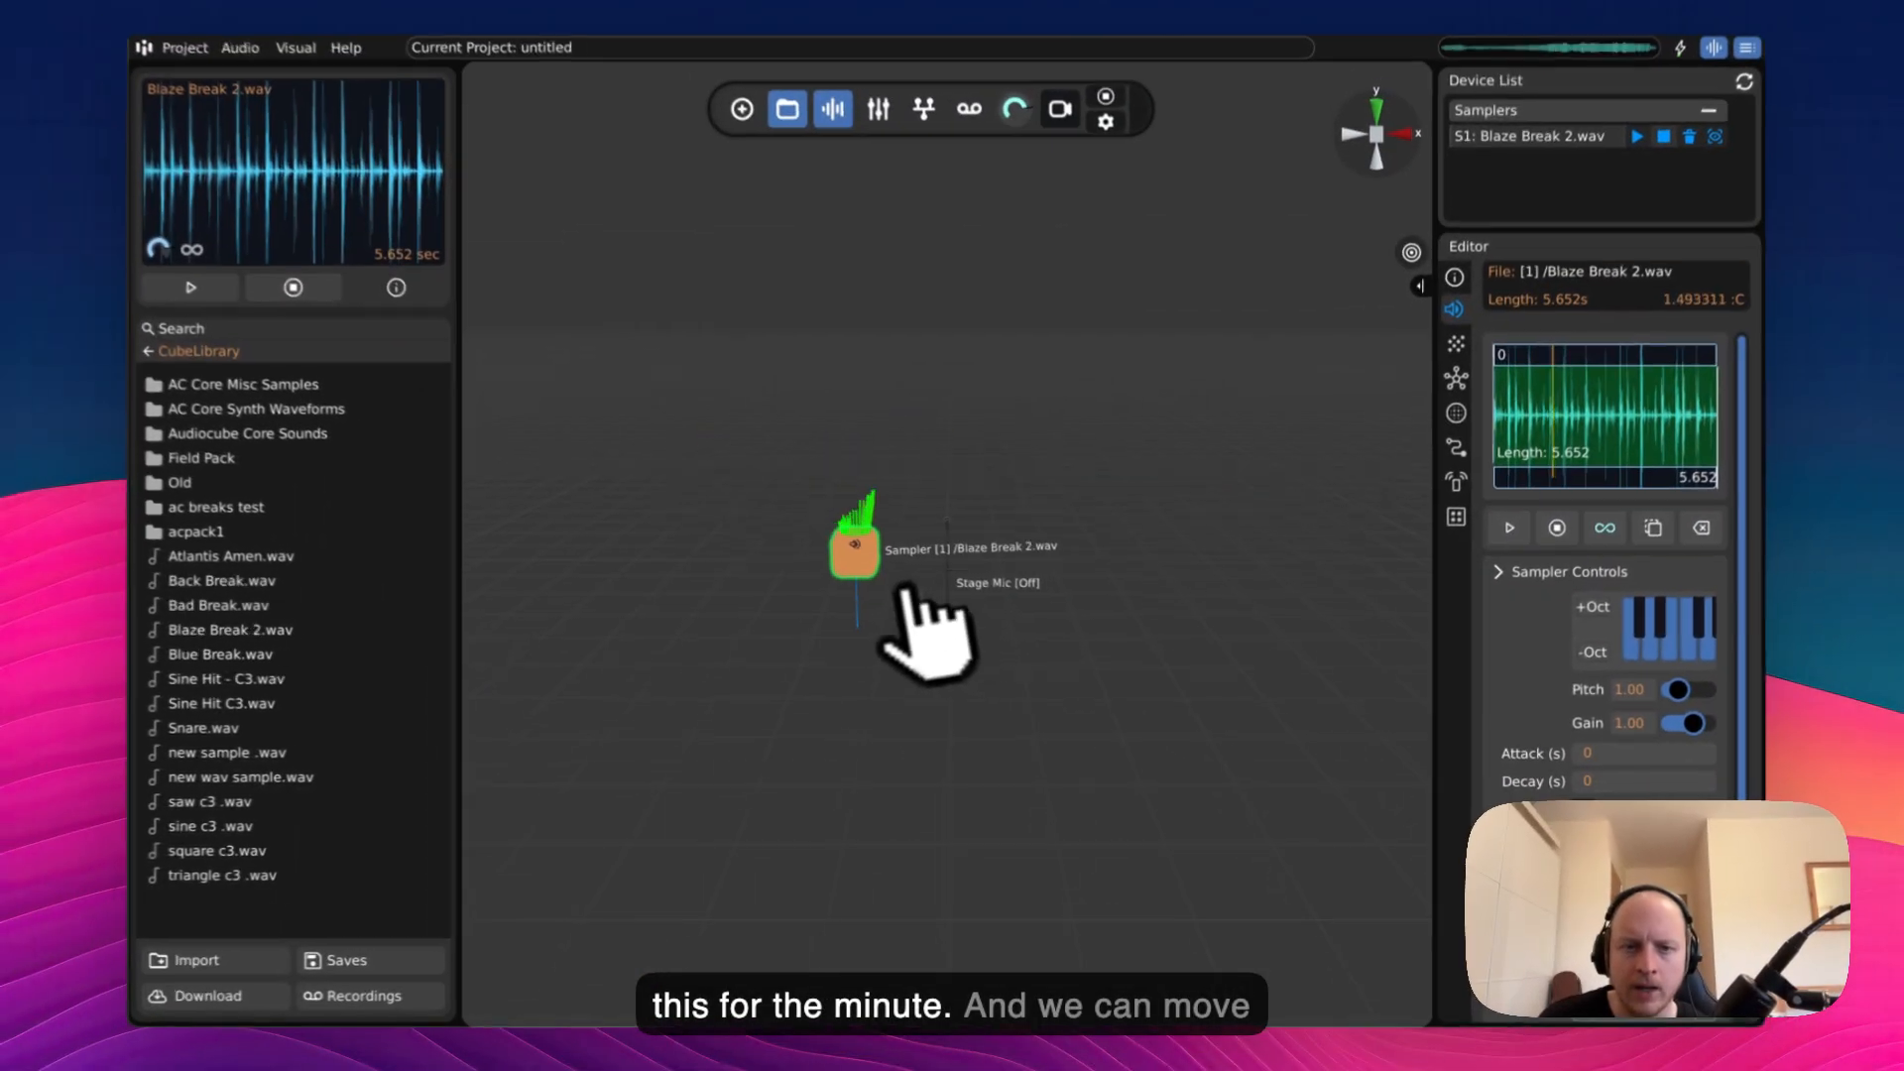
- Move the looping Blaze Break 2 sampler around the 3D scene to hear its spatialization
{"action": "left_click_drag", "start_coordinate": [392, 298], "coordinate": [1119, 386]}
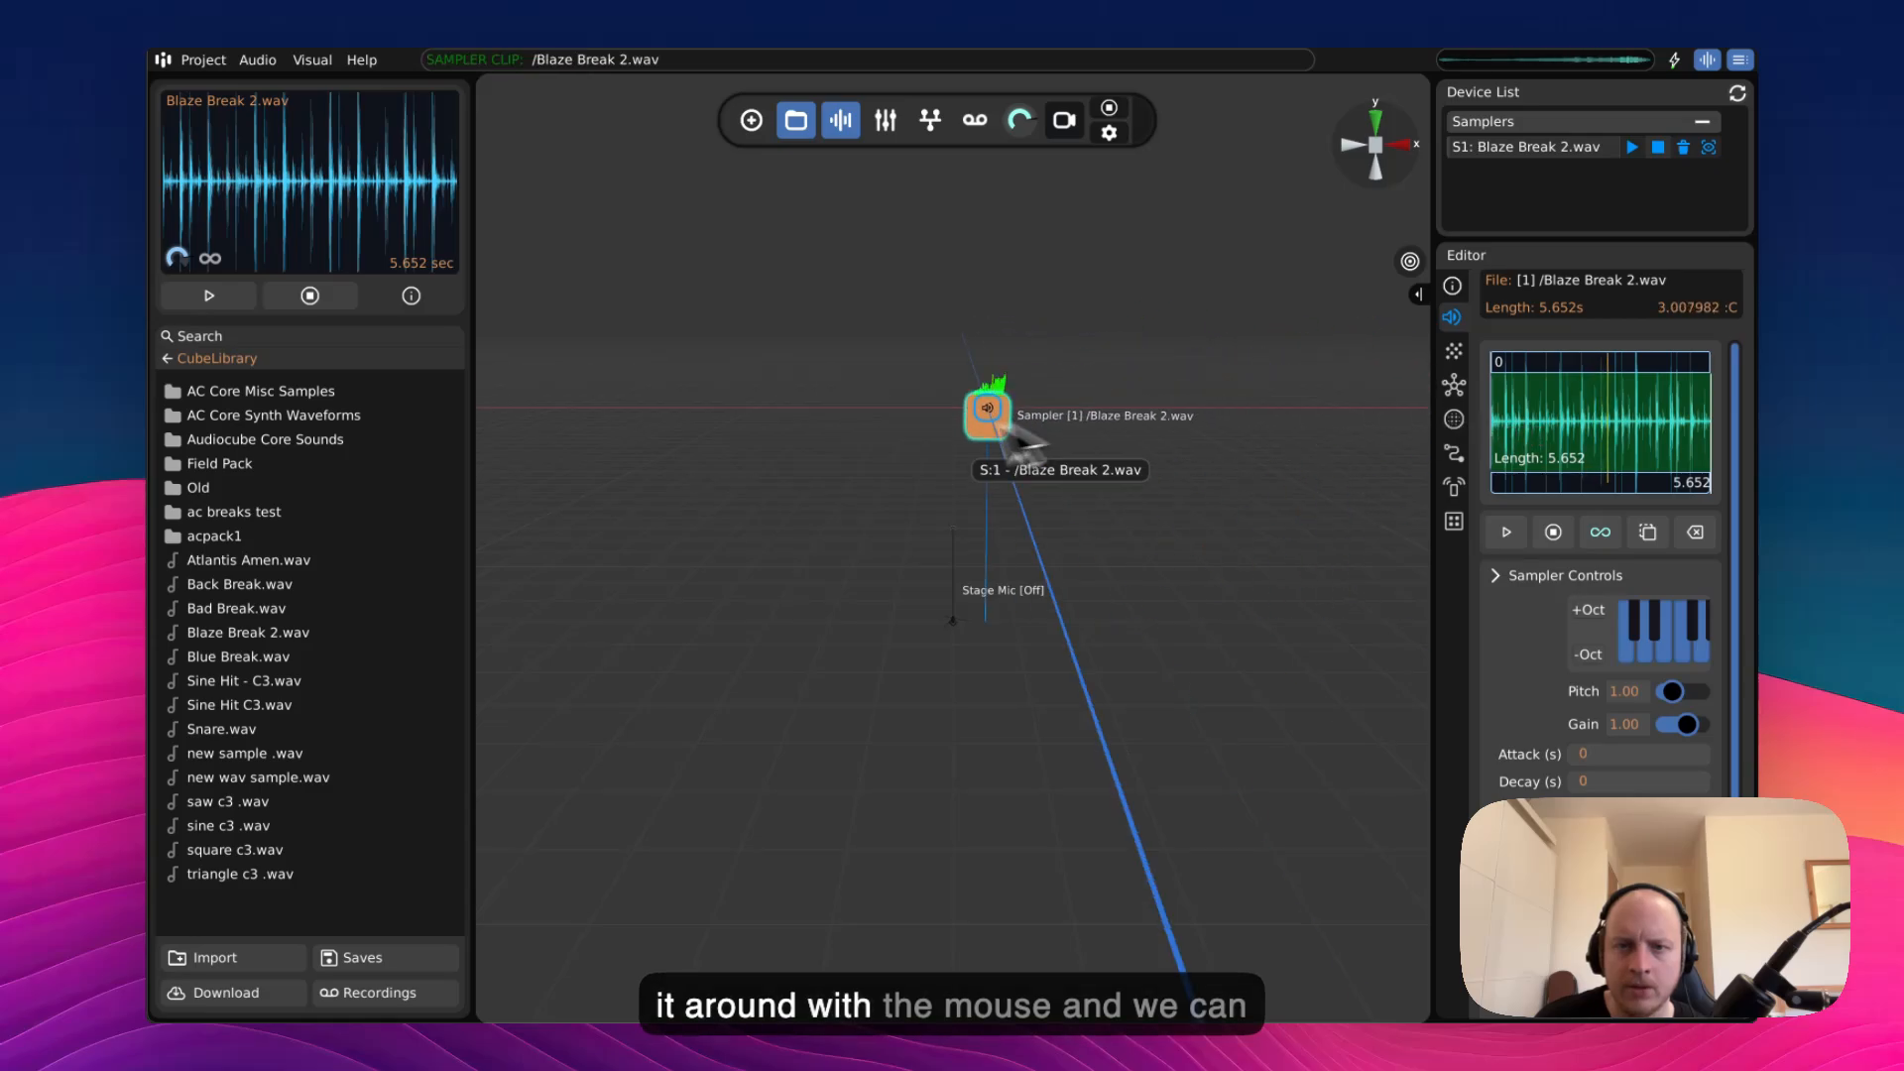
{"action": "right_click_drag", "start_coordinate": [954, 521], "coordinate": [1121, 438]}
{"action": "key", "text": "w"}
{"action": "key", "text": "s"}
{"action": "left_click_drag", "start_coordinate": [941, 289], "coordinate": [835, 437]}
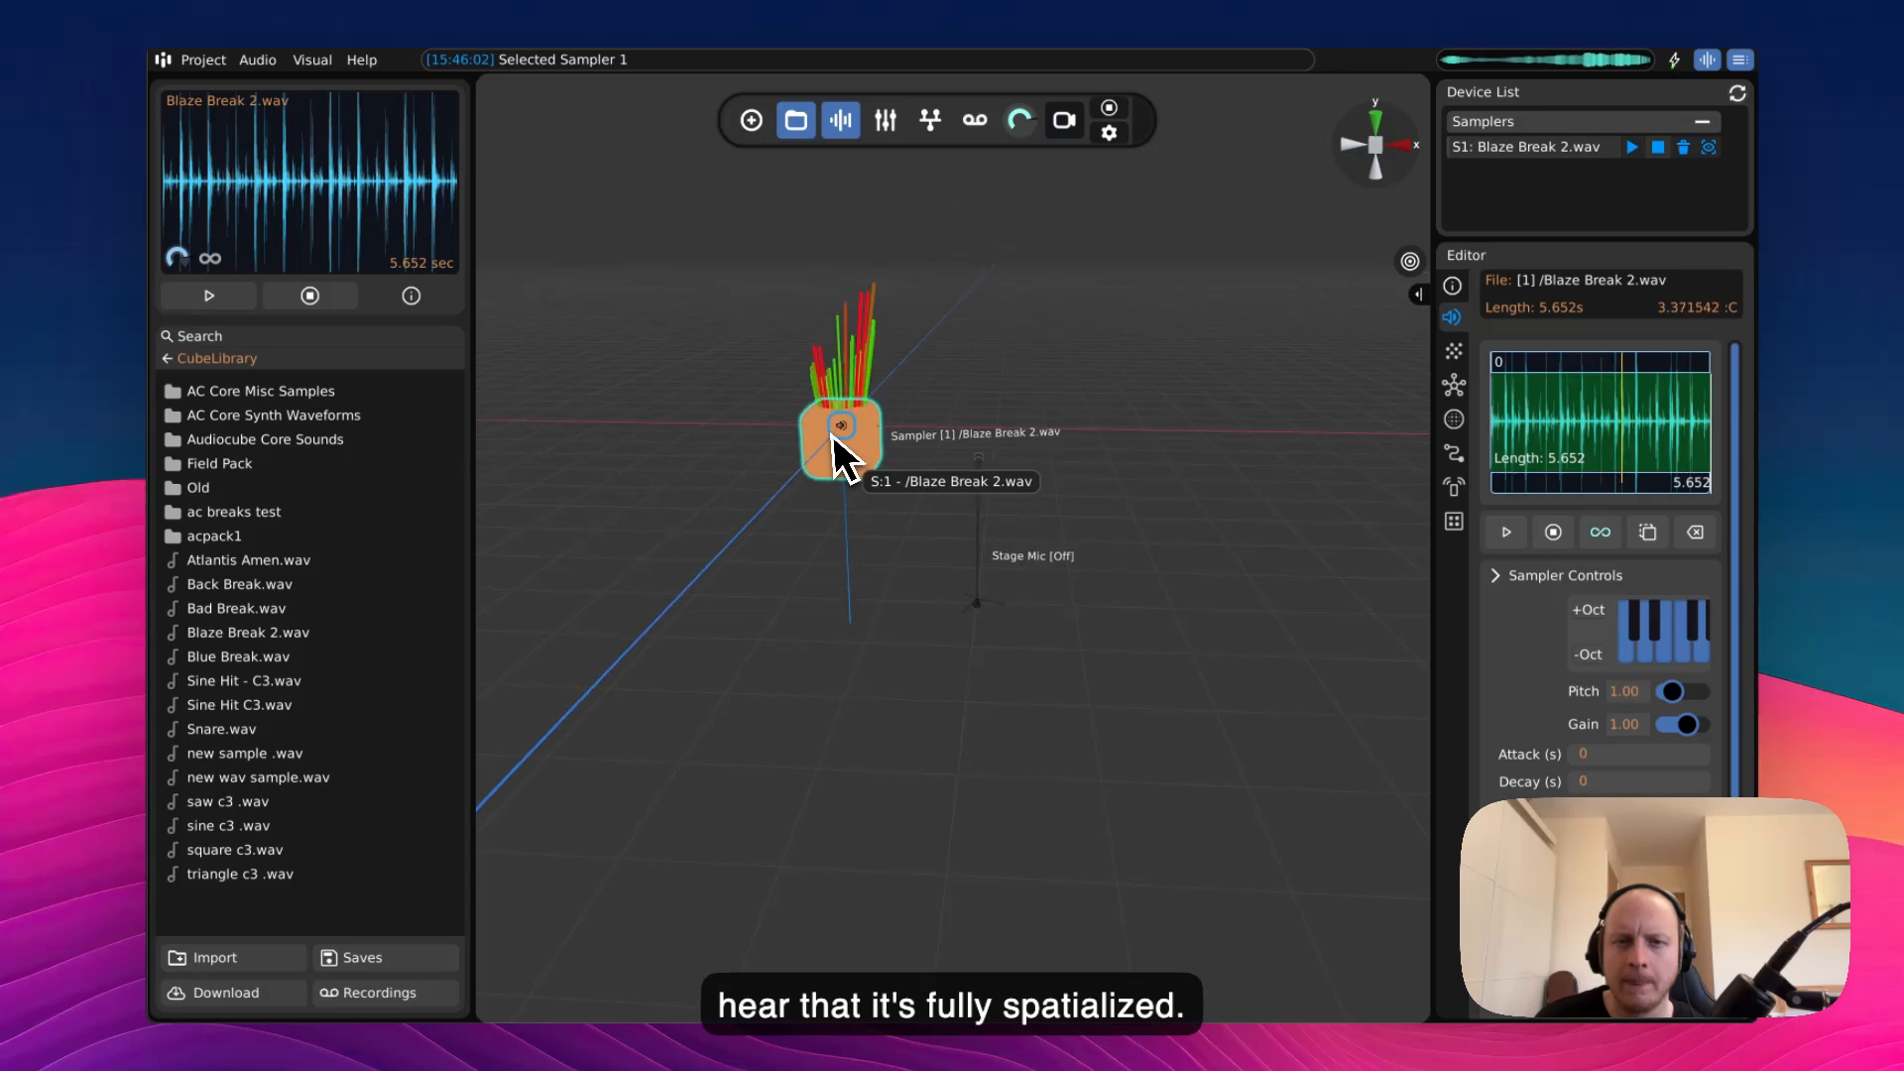
- Open the mixer and the sequencer timeline, and start timeline playback
{"action": "left_click", "coordinate": [886, 120]}
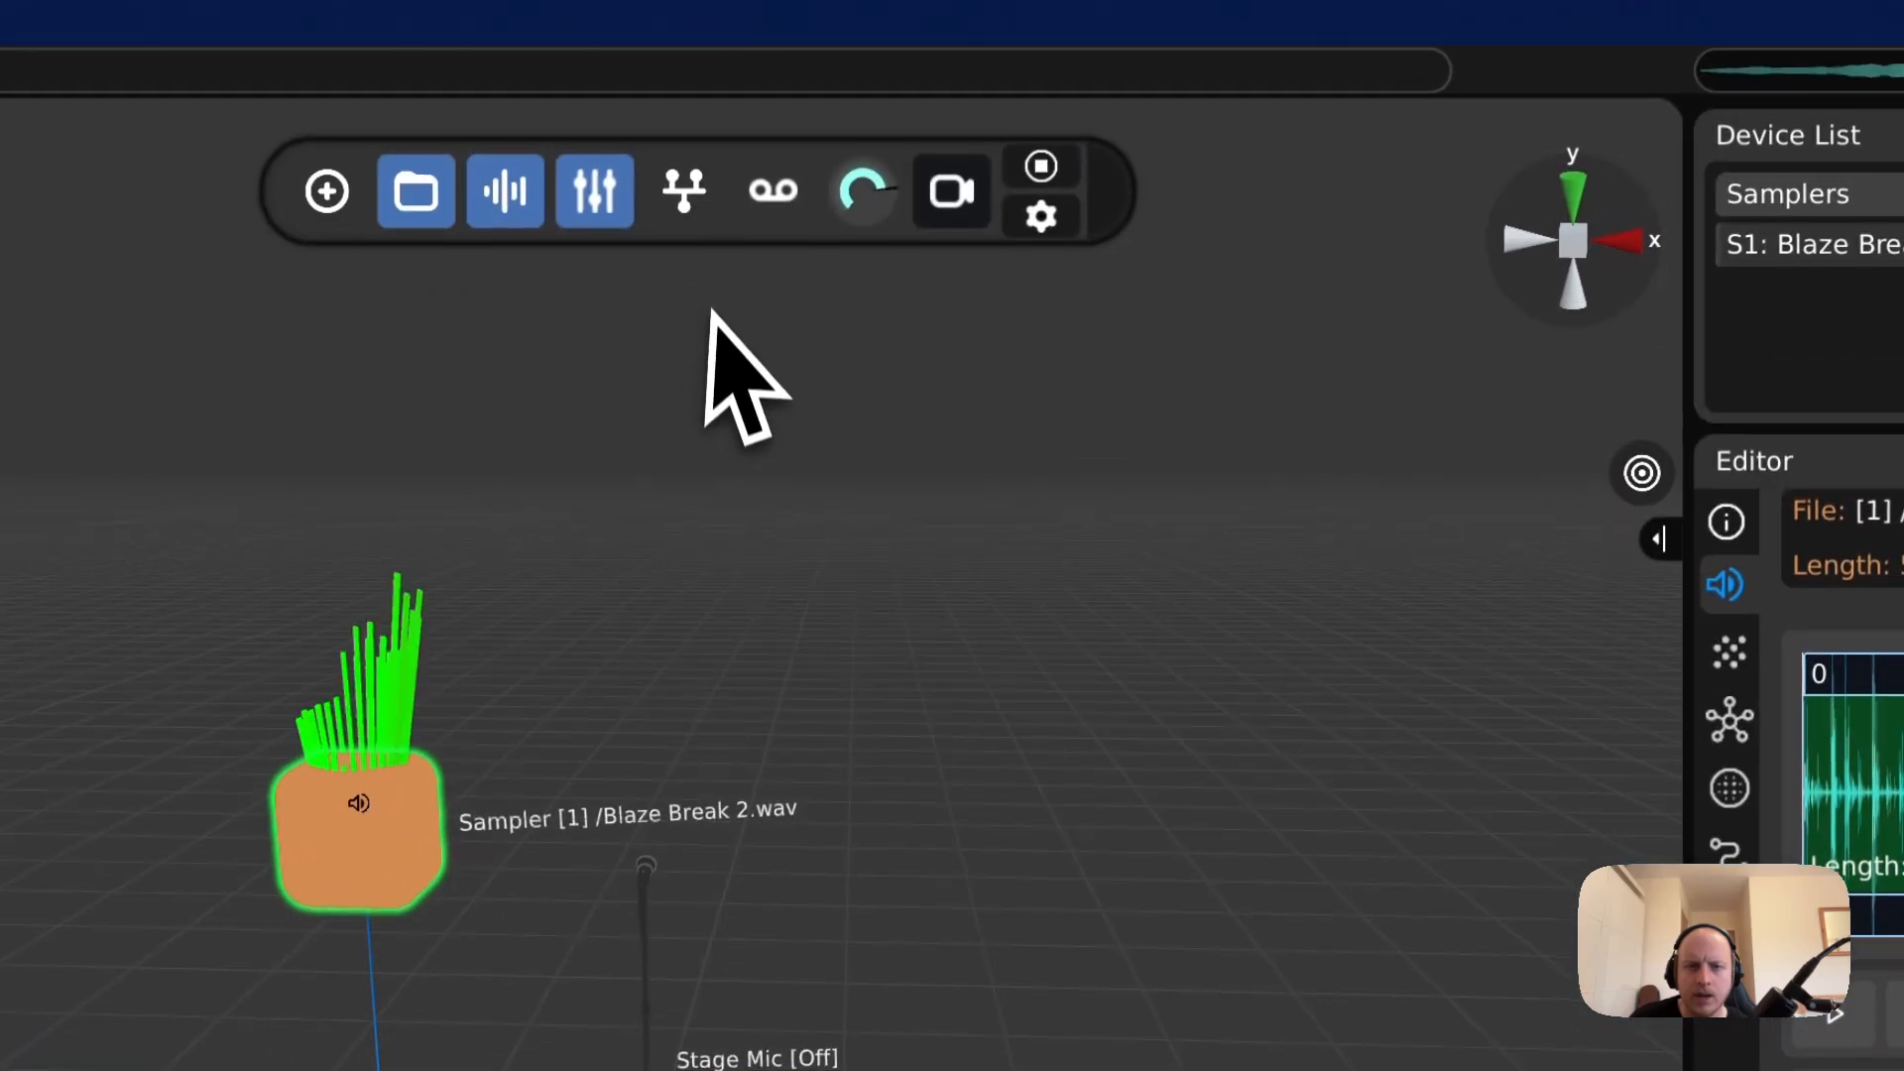
{"action": "left_click", "coordinate": [684, 191]}
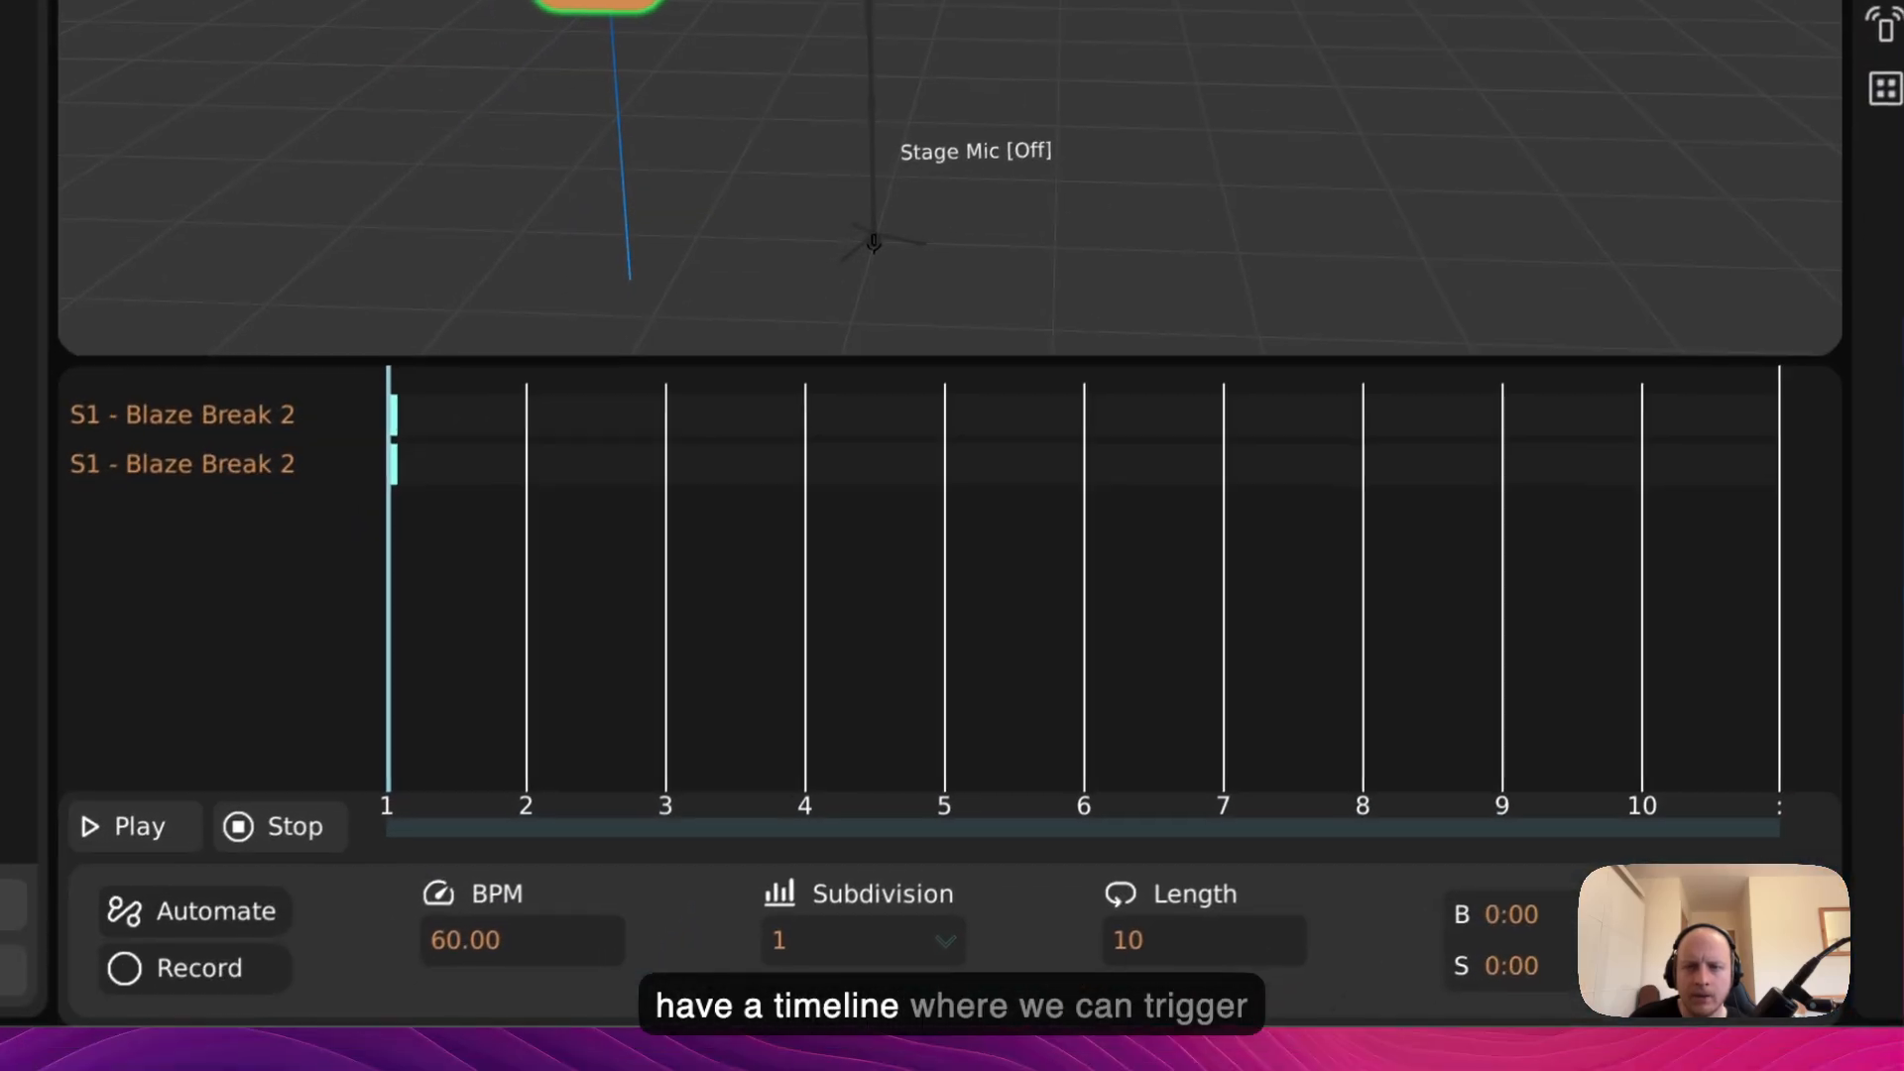
{"action": "left_click", "coordinate": [139, 823]}
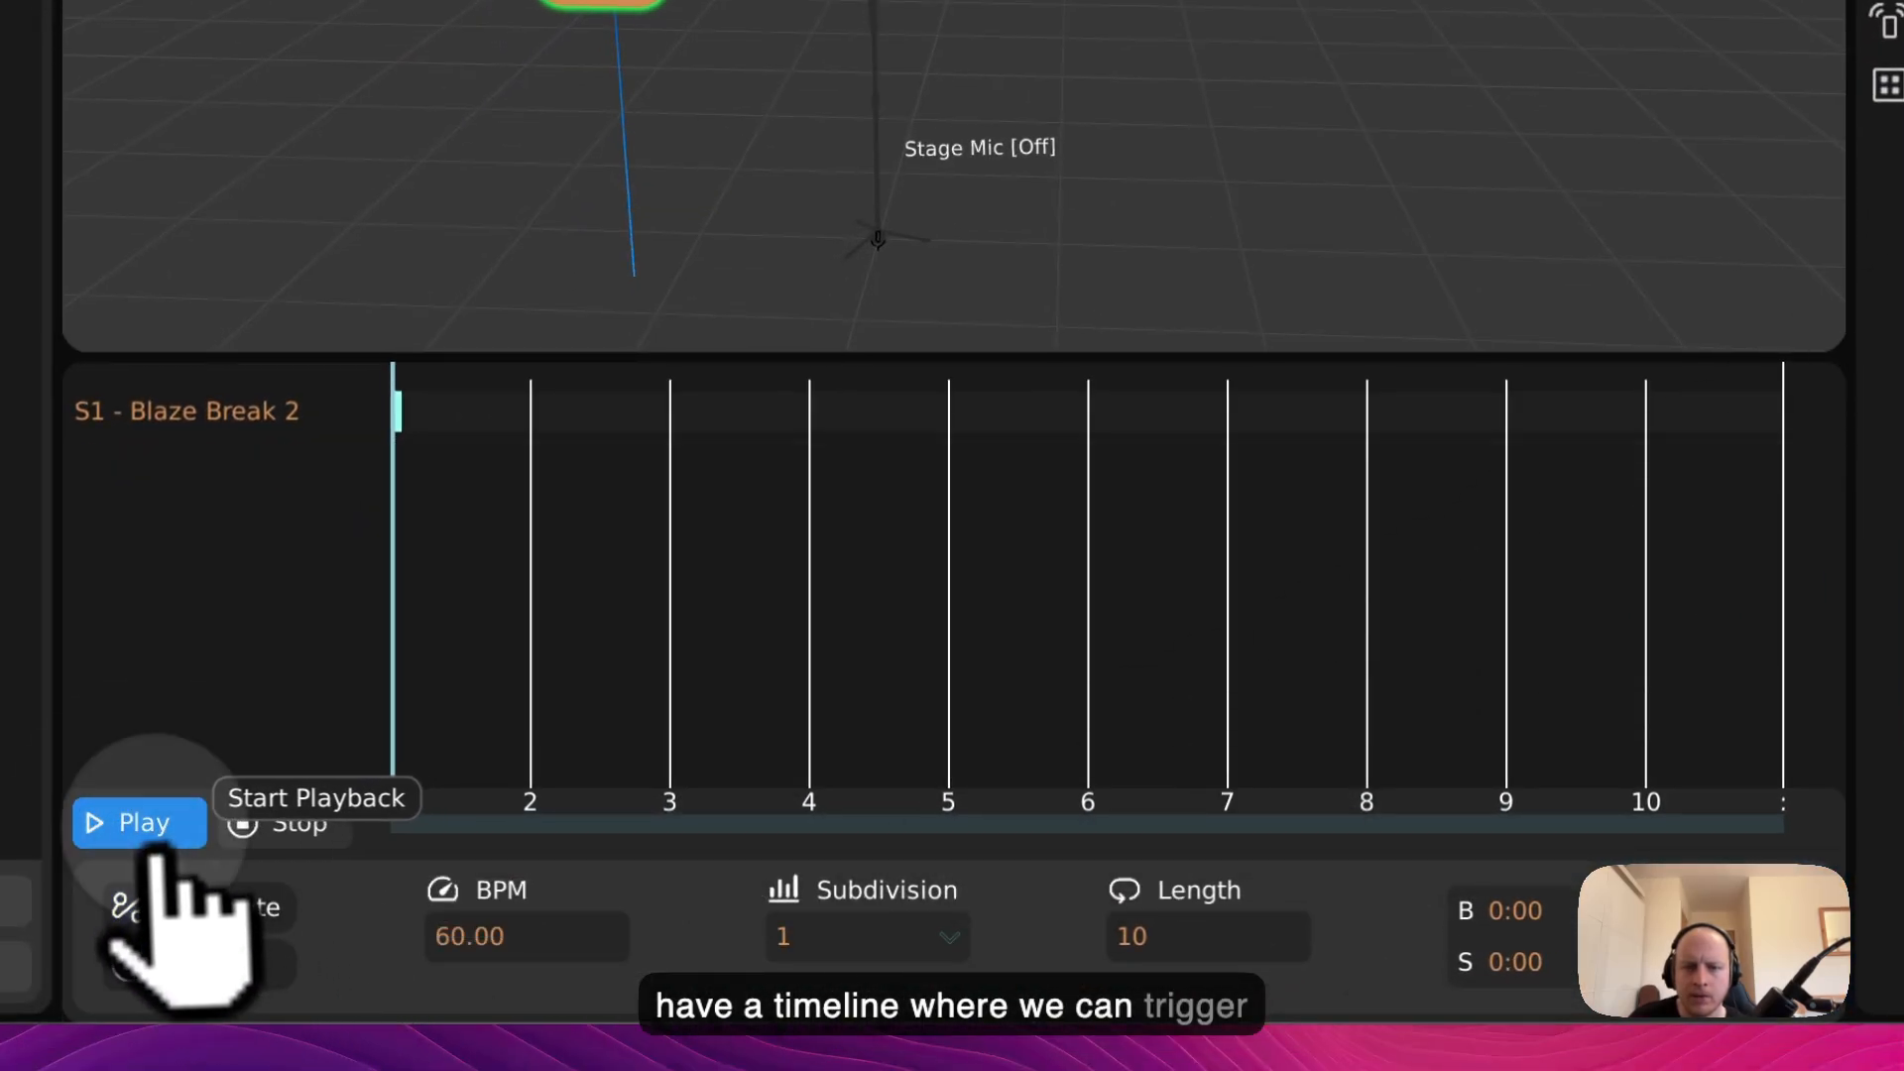
- Set the timeline subdivision to 1/4, stop its playback and hide the timeline
{"action": "left_click", "coordinate": [851, 940]}
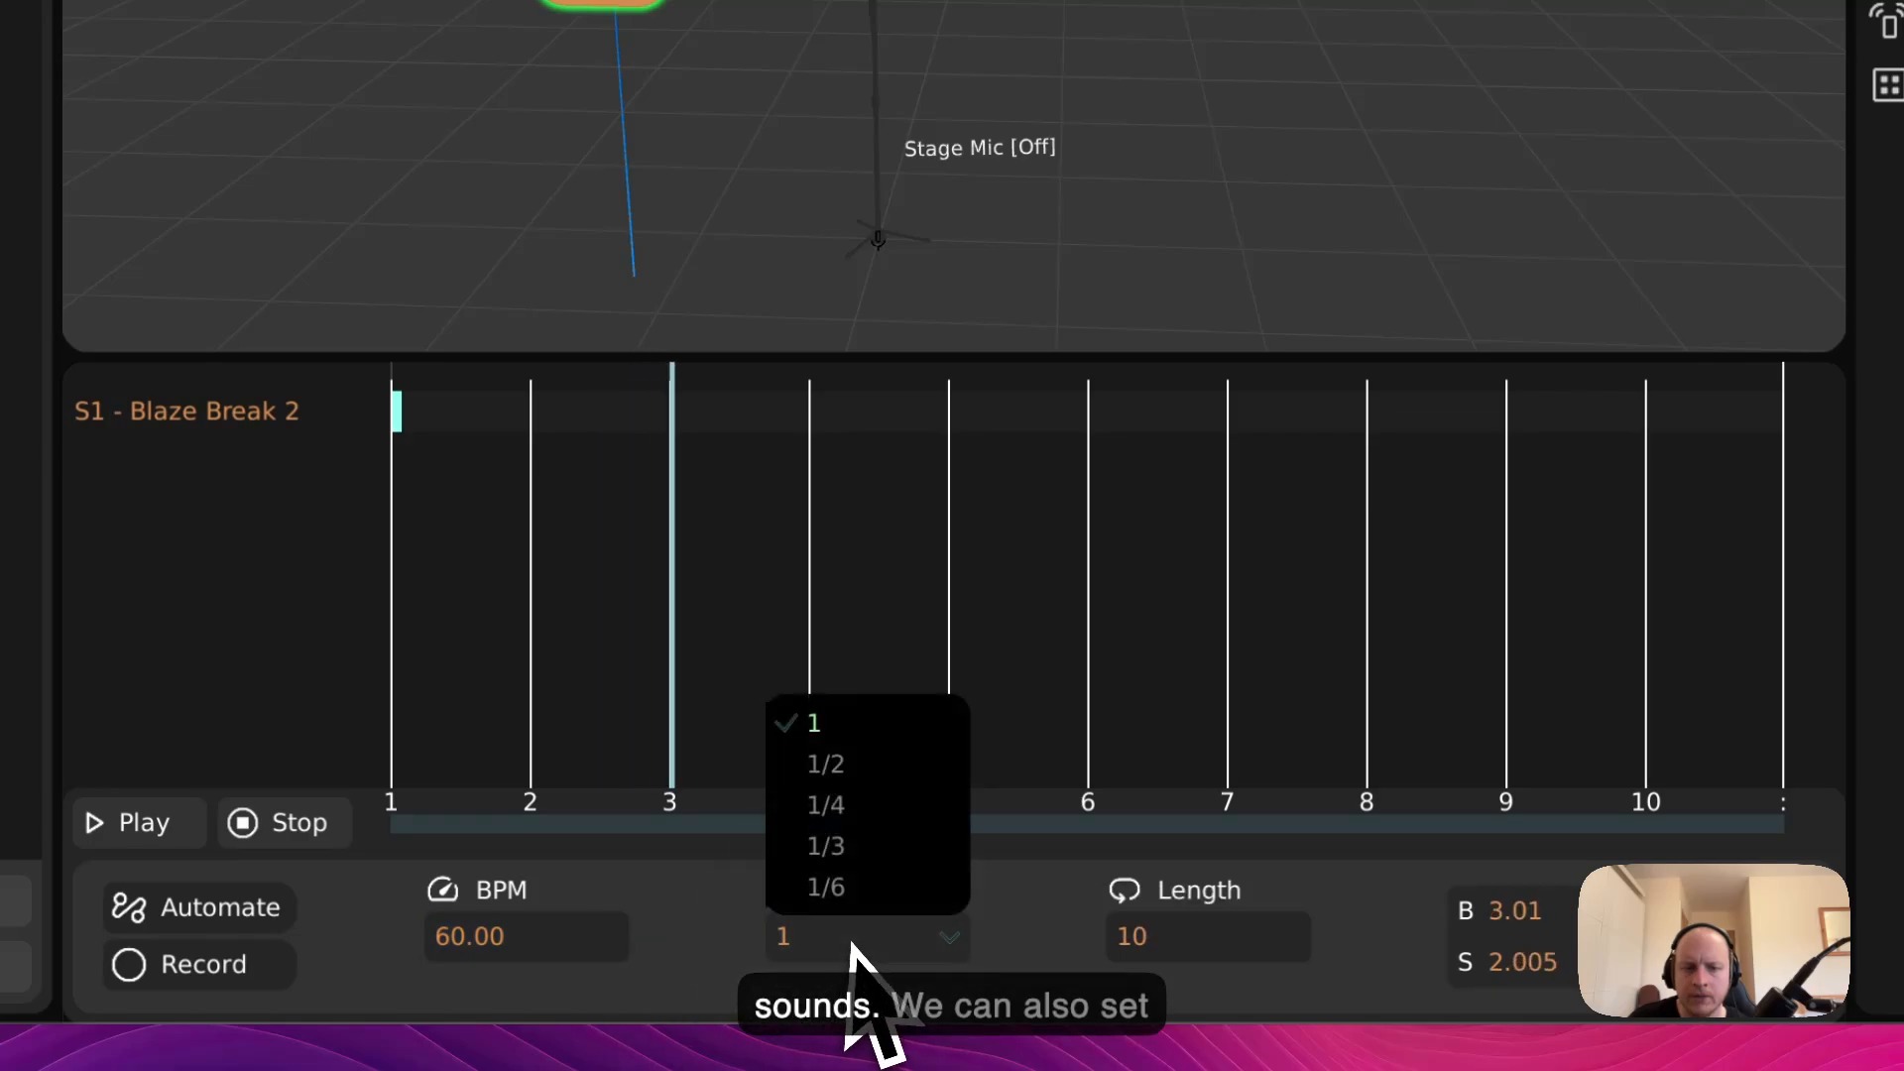
{"action": "left_click", "coordinate": [842, 810]}
{"action": "mouse_move", "coordinate": [398, 410]}
{"action": "left_mouse_down"}
{"action": "mouse_move", "coordinate": [672, 411]}
{"action": "mouse_move", "coordinate": [397, 409]}
{"action": "left_mouse_up"}
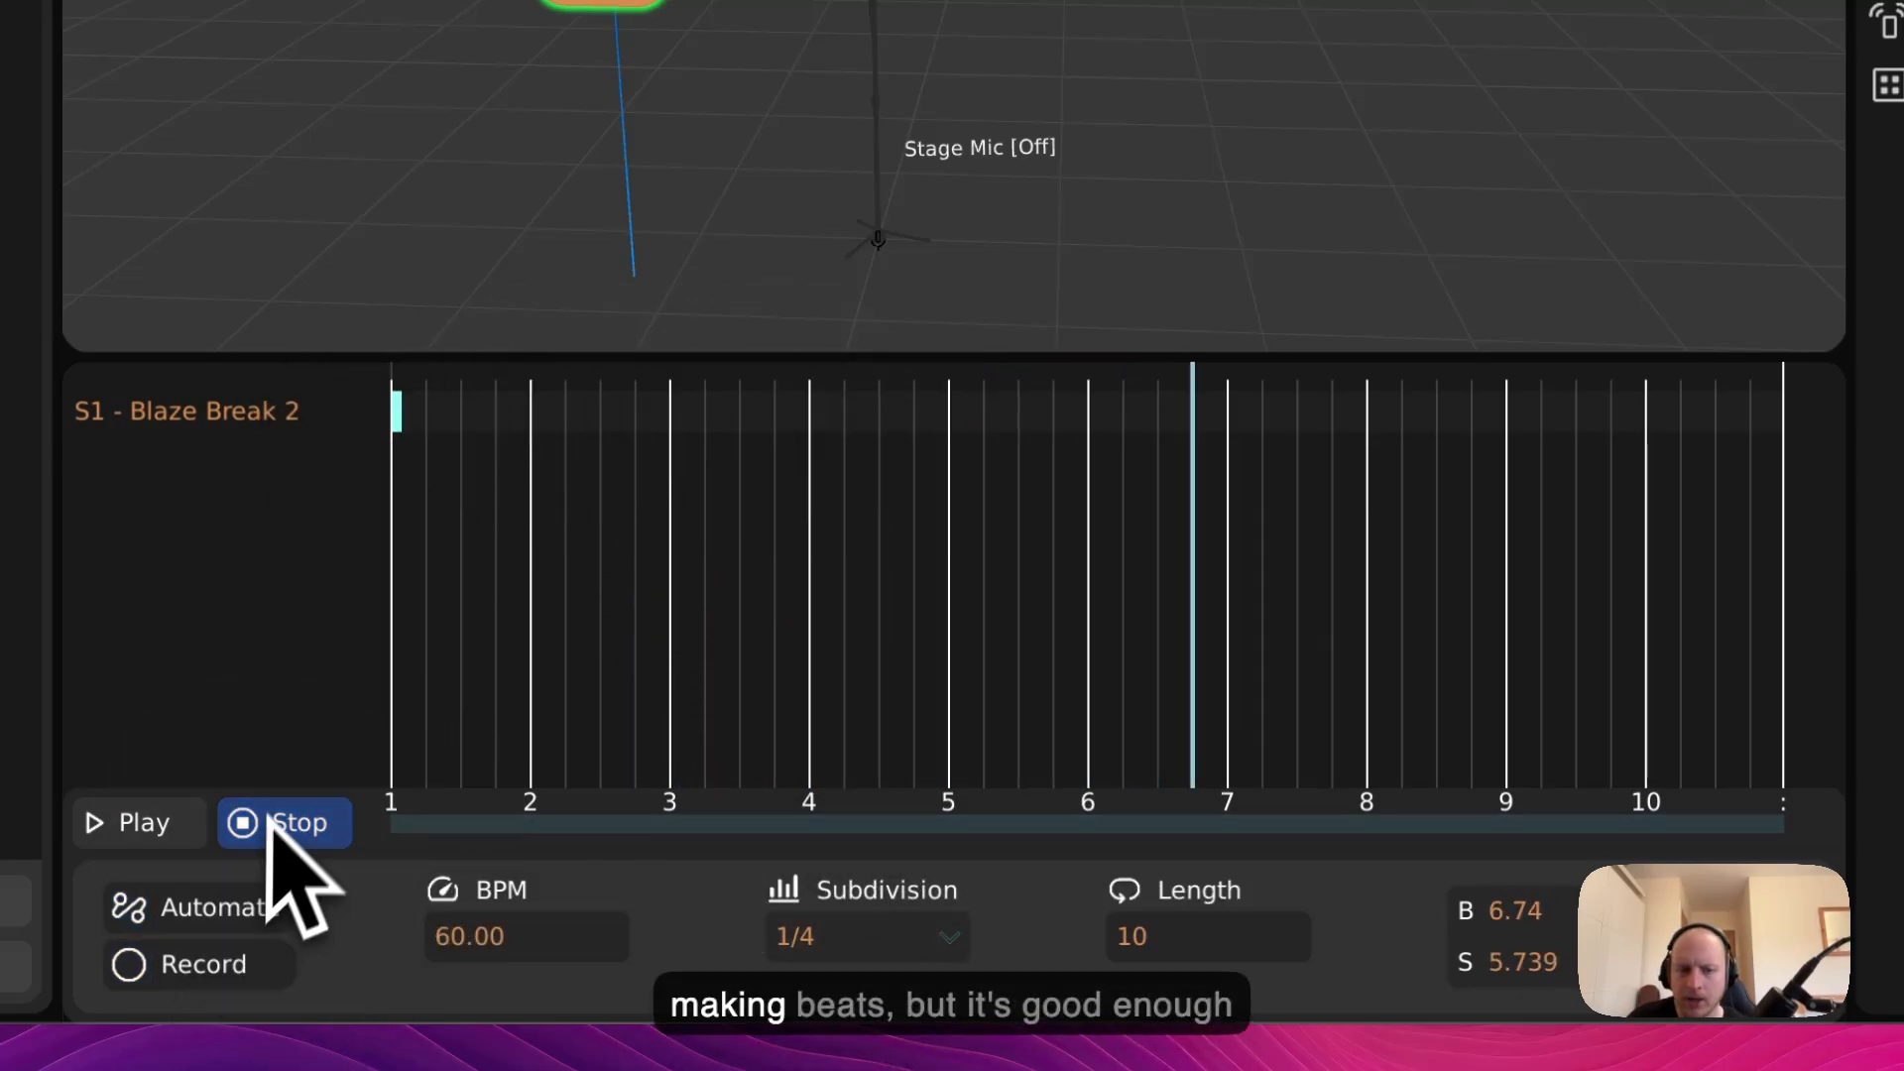
{"action": "left_click", "coordinate": [263, 784]}
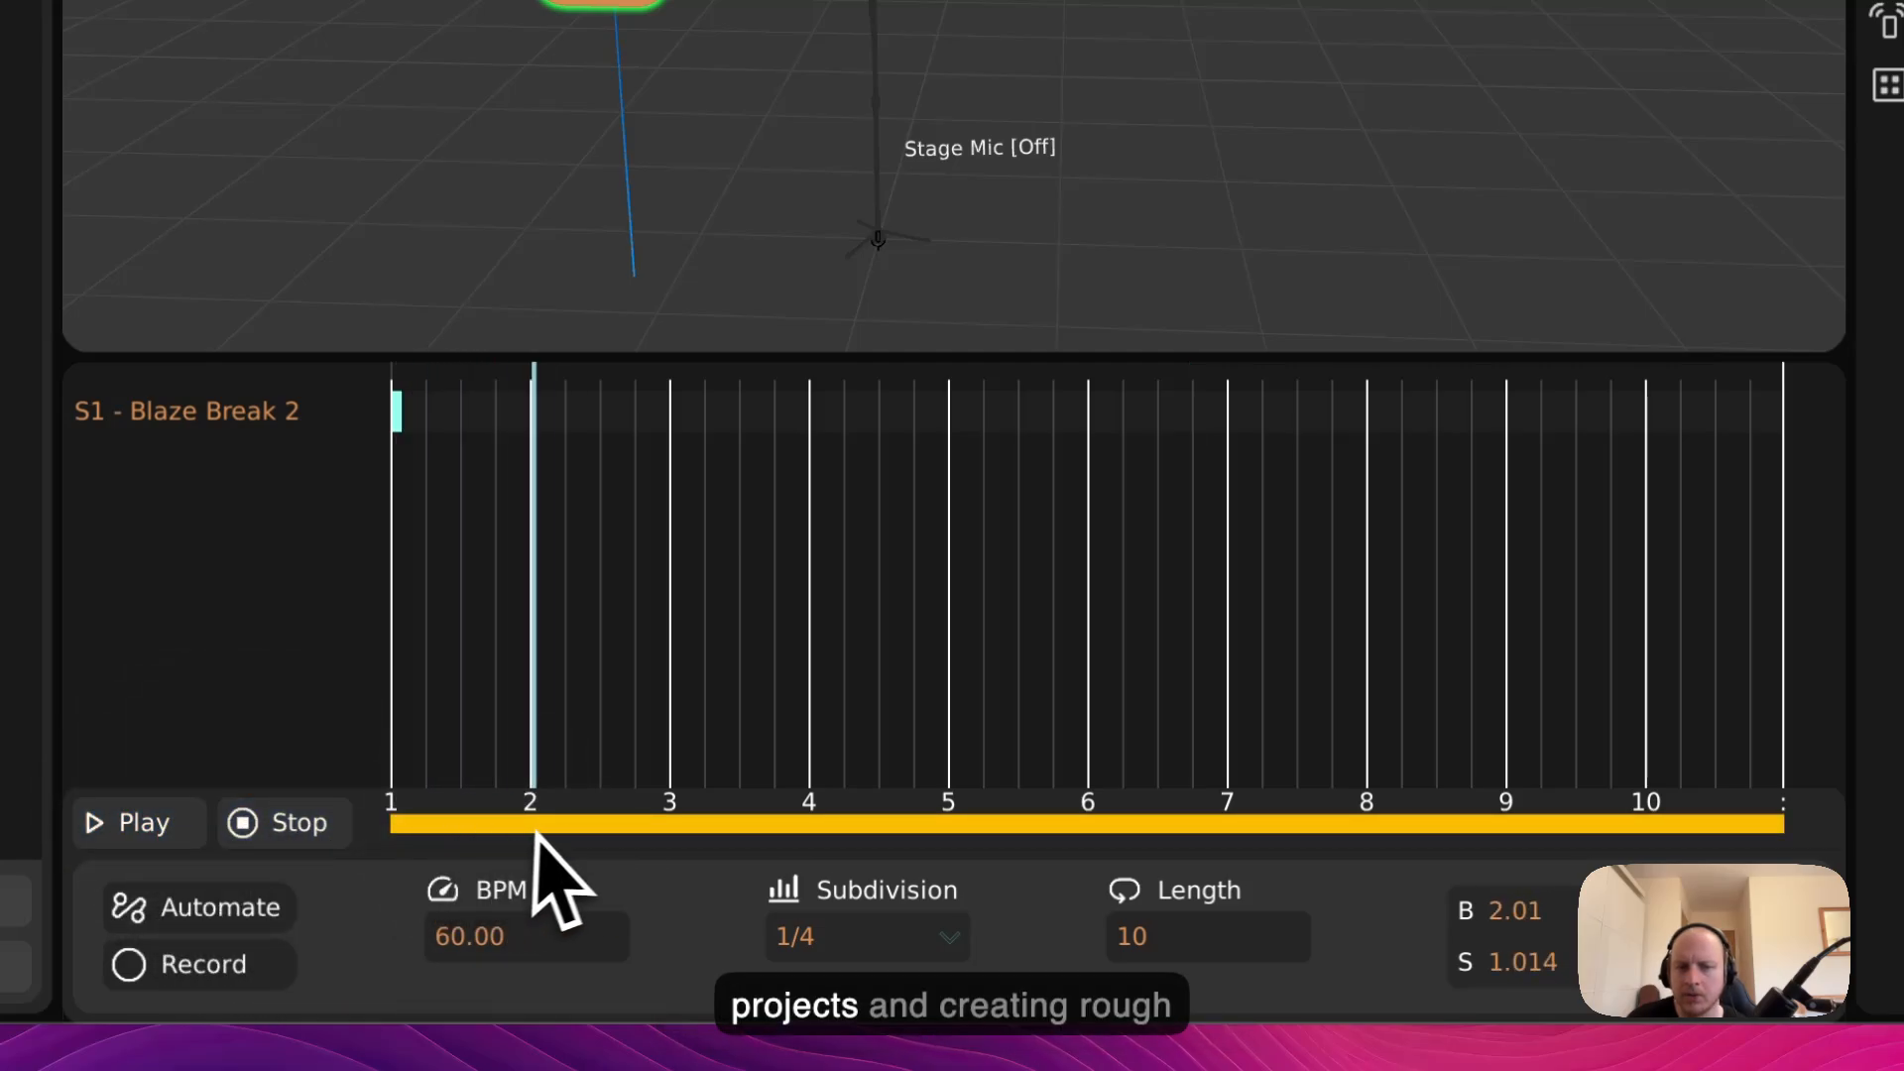
{"action": "left_click", "coordinate": [289, 841]}
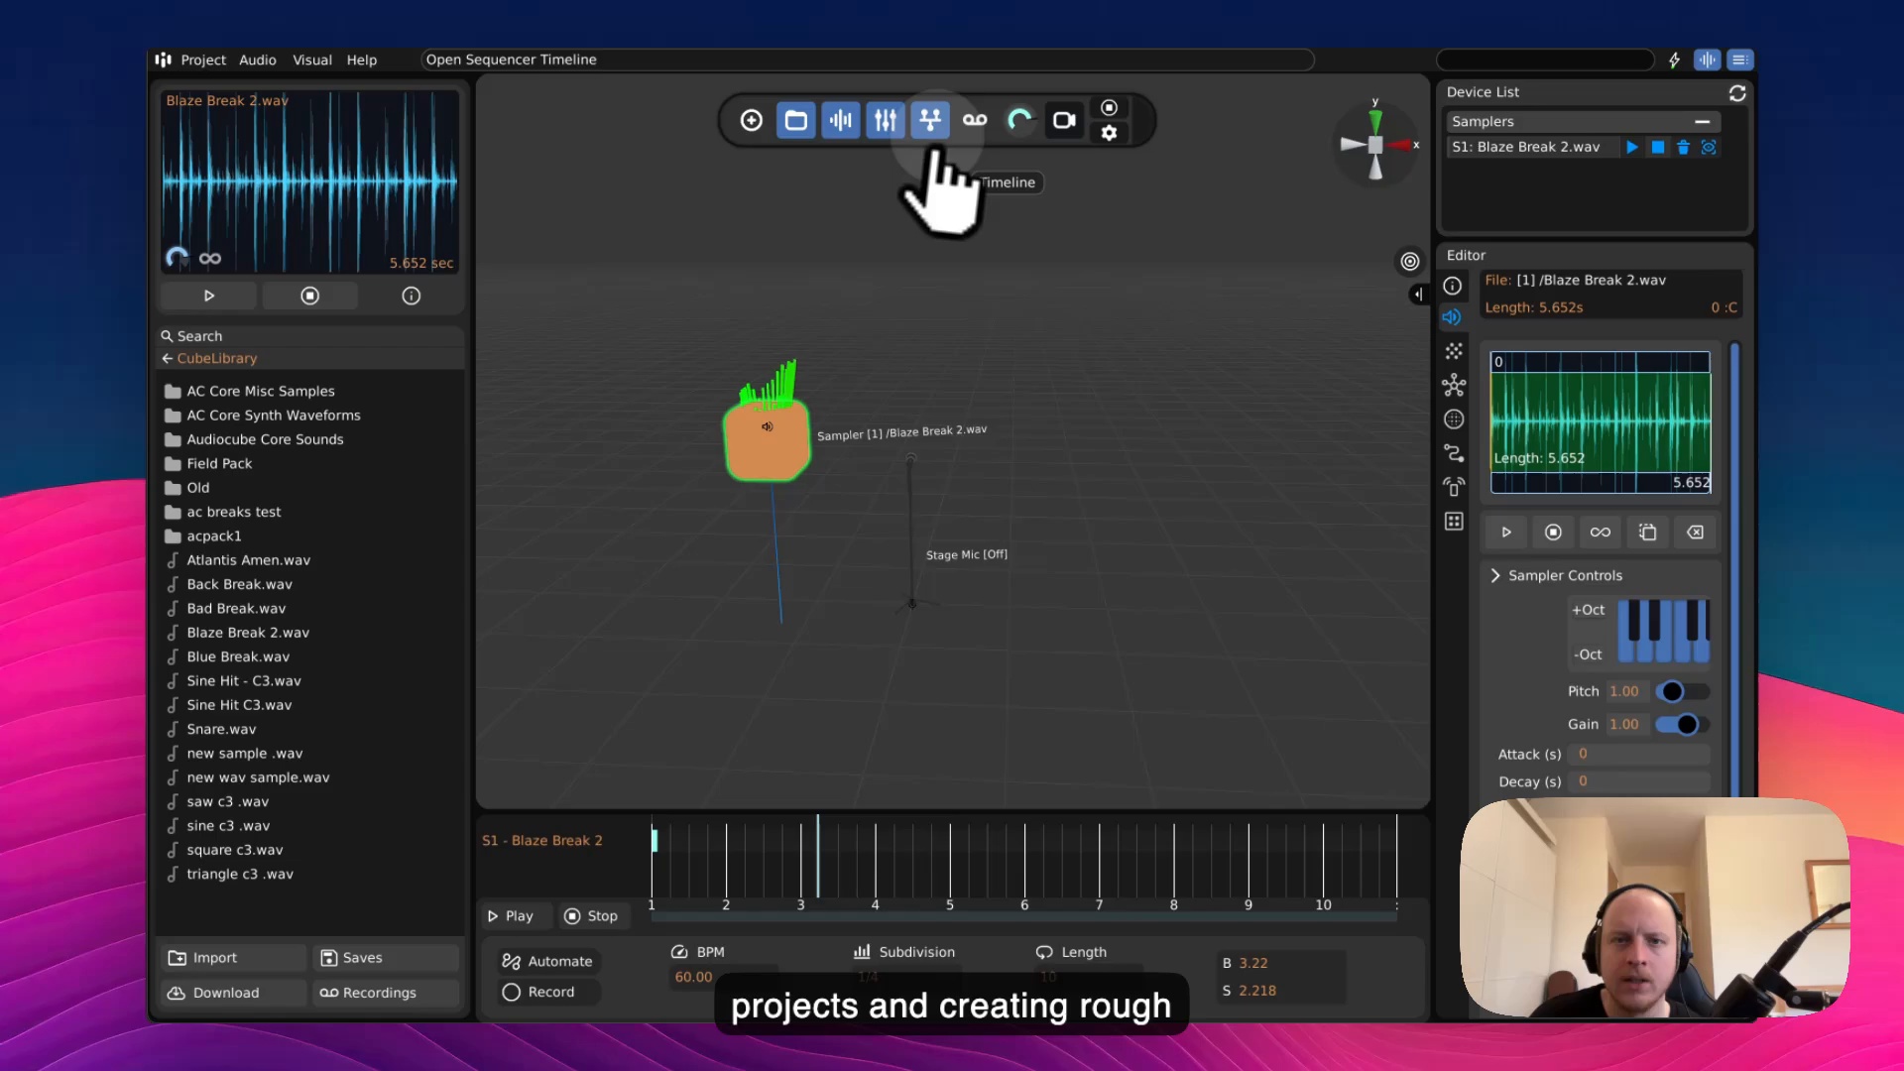
{"action": "left_click", "coordinate": [932, 134]}
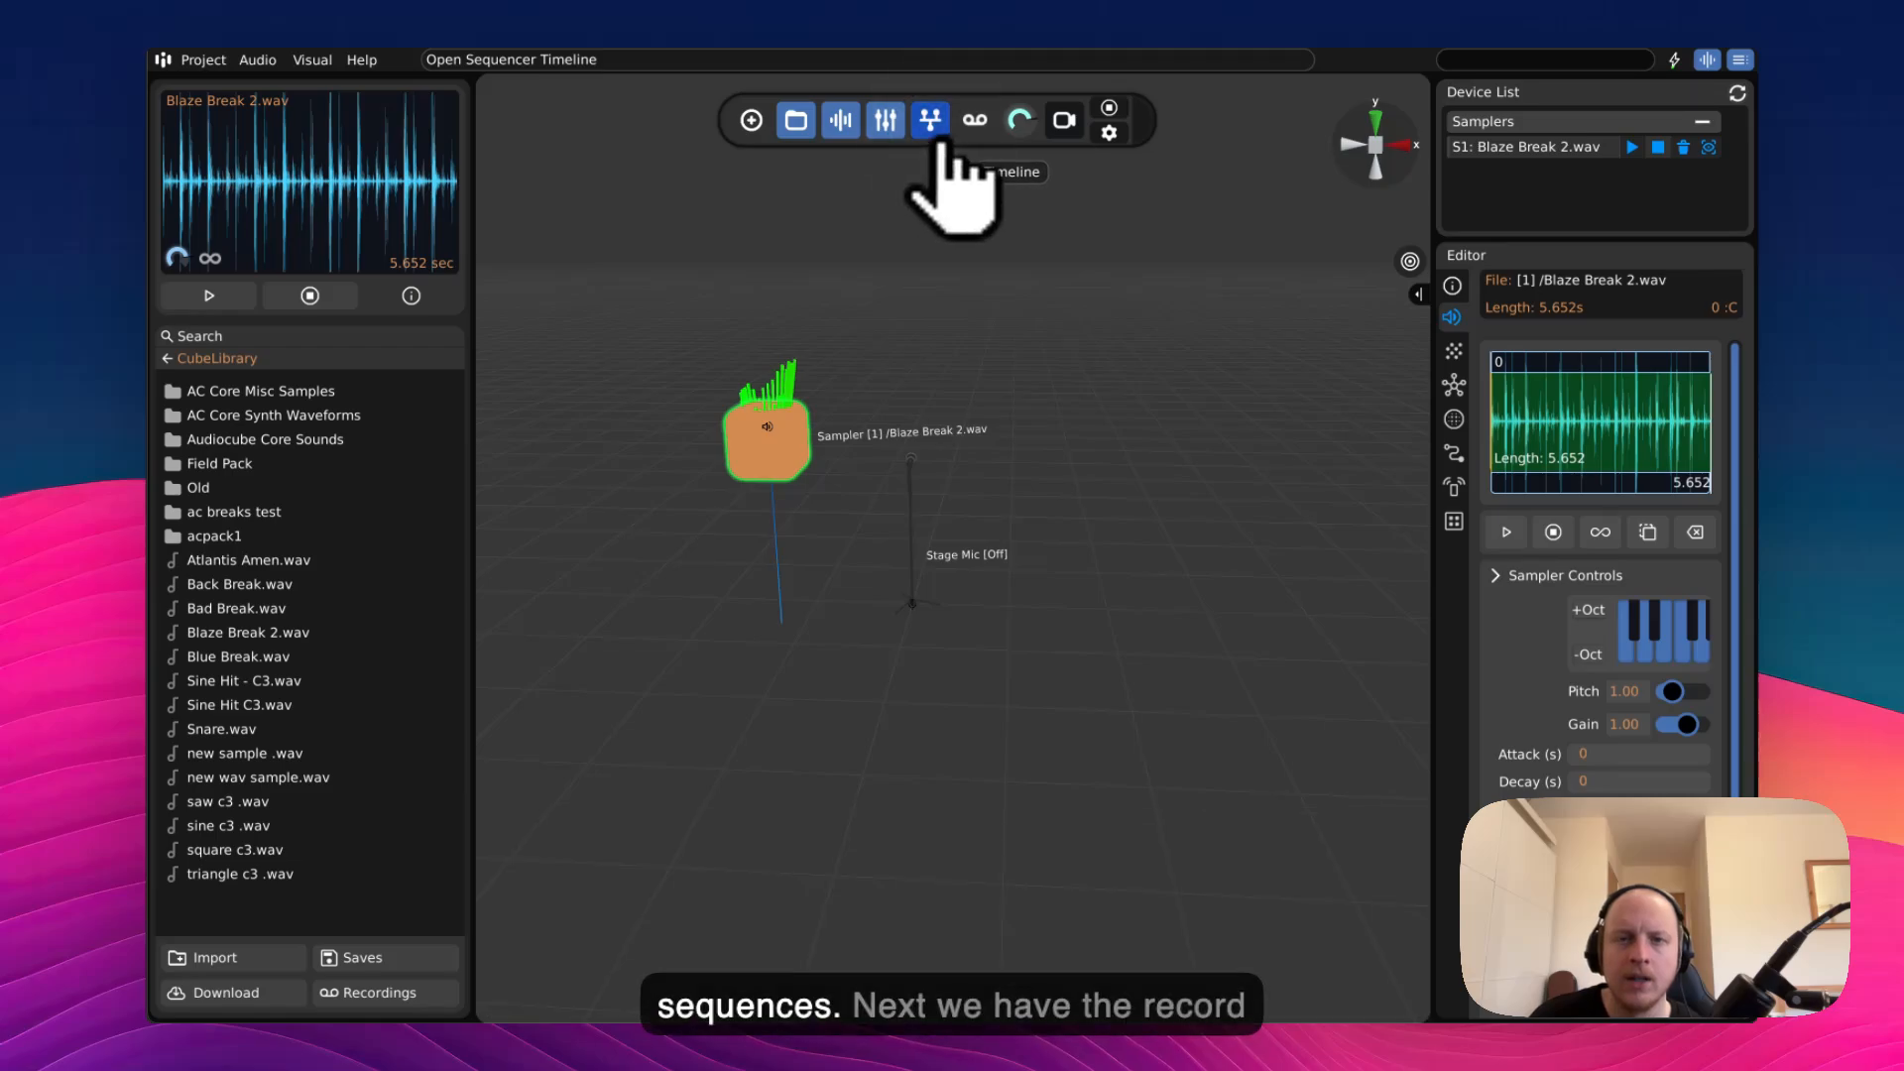
- Record about 16 seconds of the output while turning the view around the playing sampler, and stop playback and recording
{"action": "left_click", "coordinate": [975, 120]}
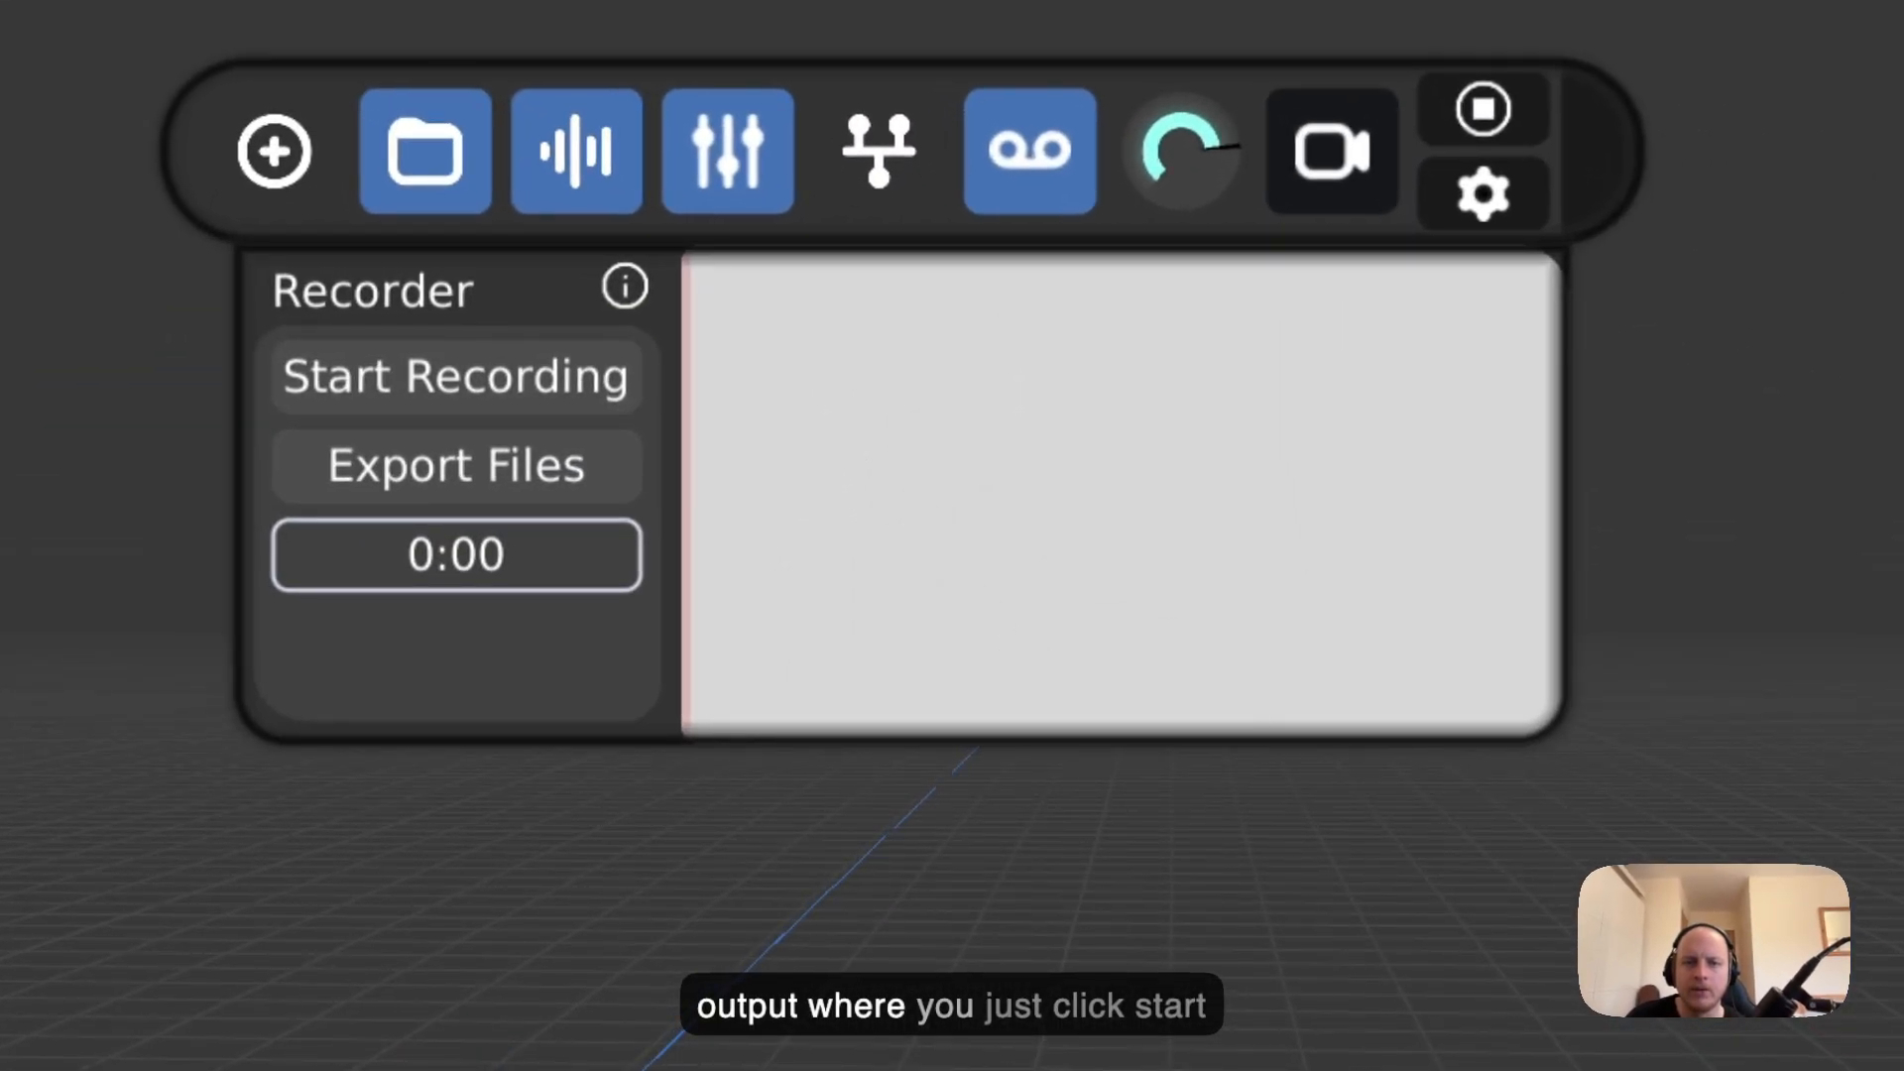
{"action": "left_click", "coordinate": [492, 365]}
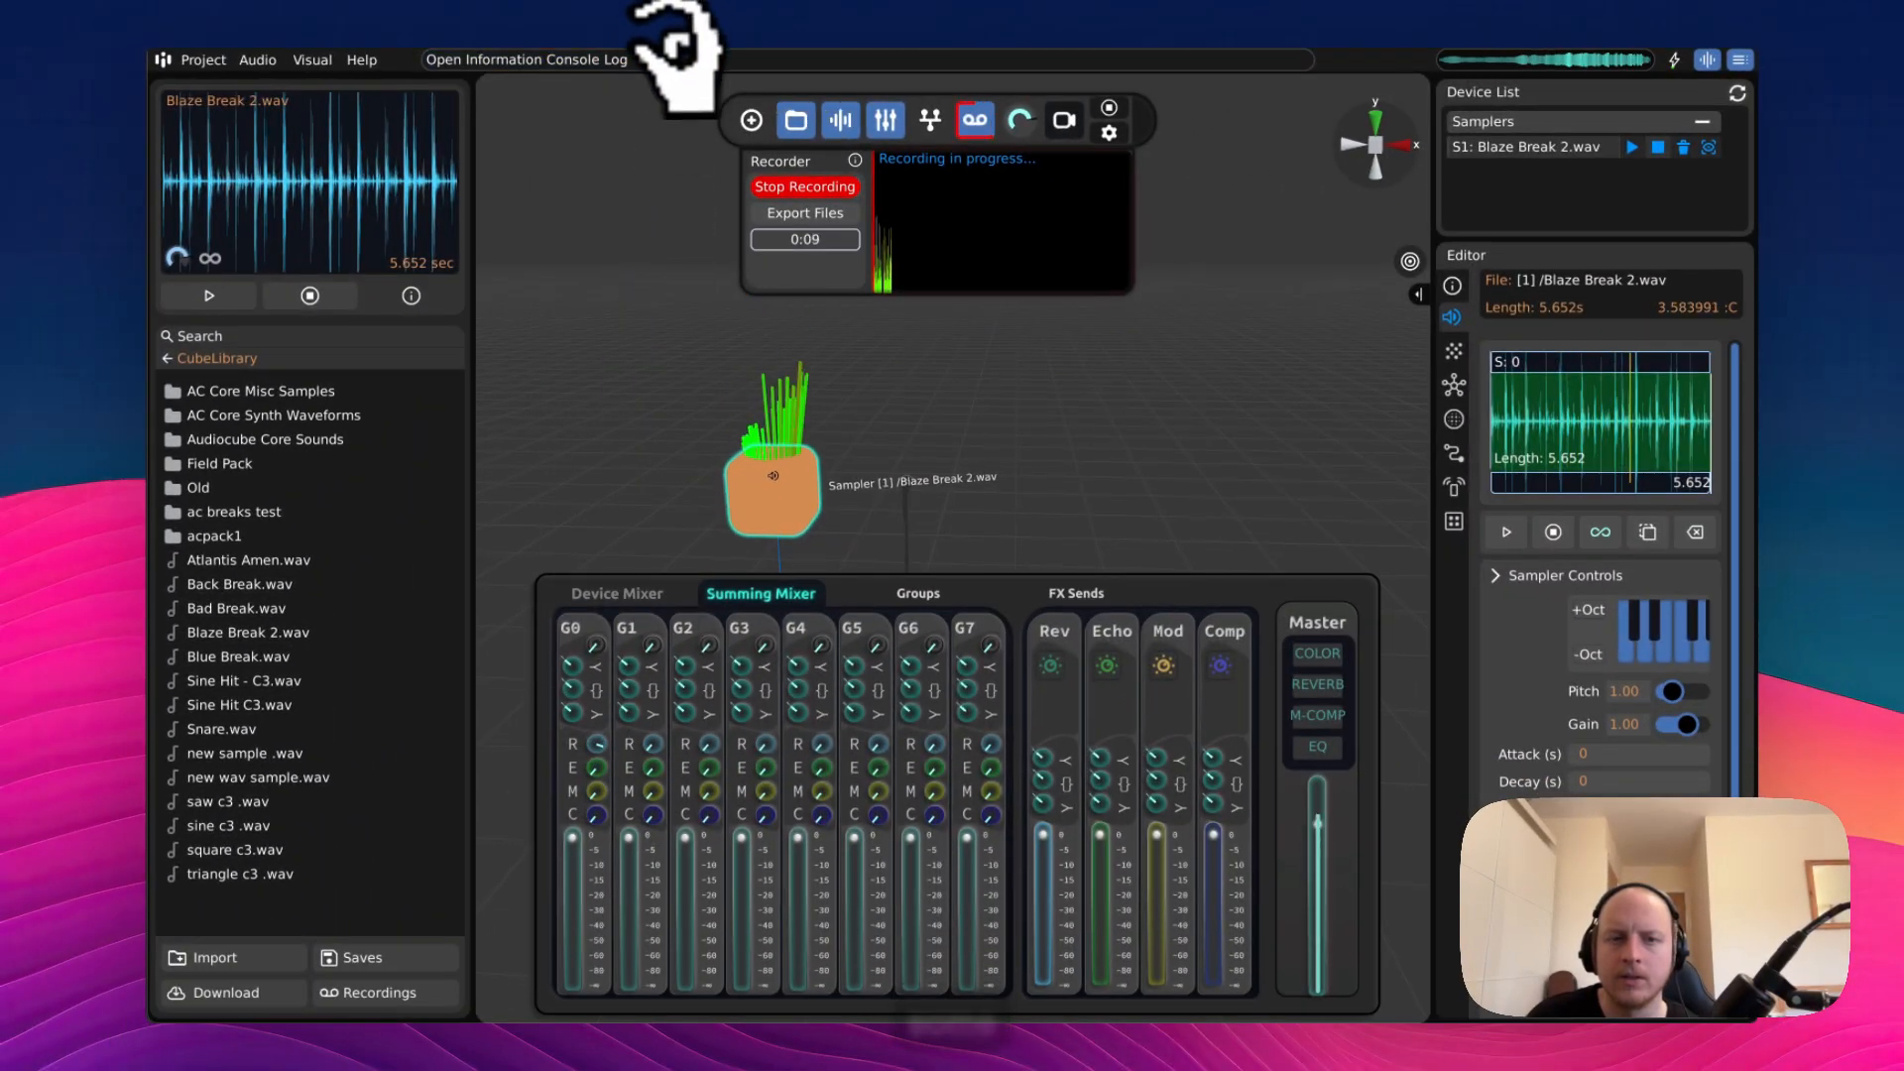
{"action": "right_click_drag", "start_coordinate": [679, 58], "coordinate": [681, 60]}
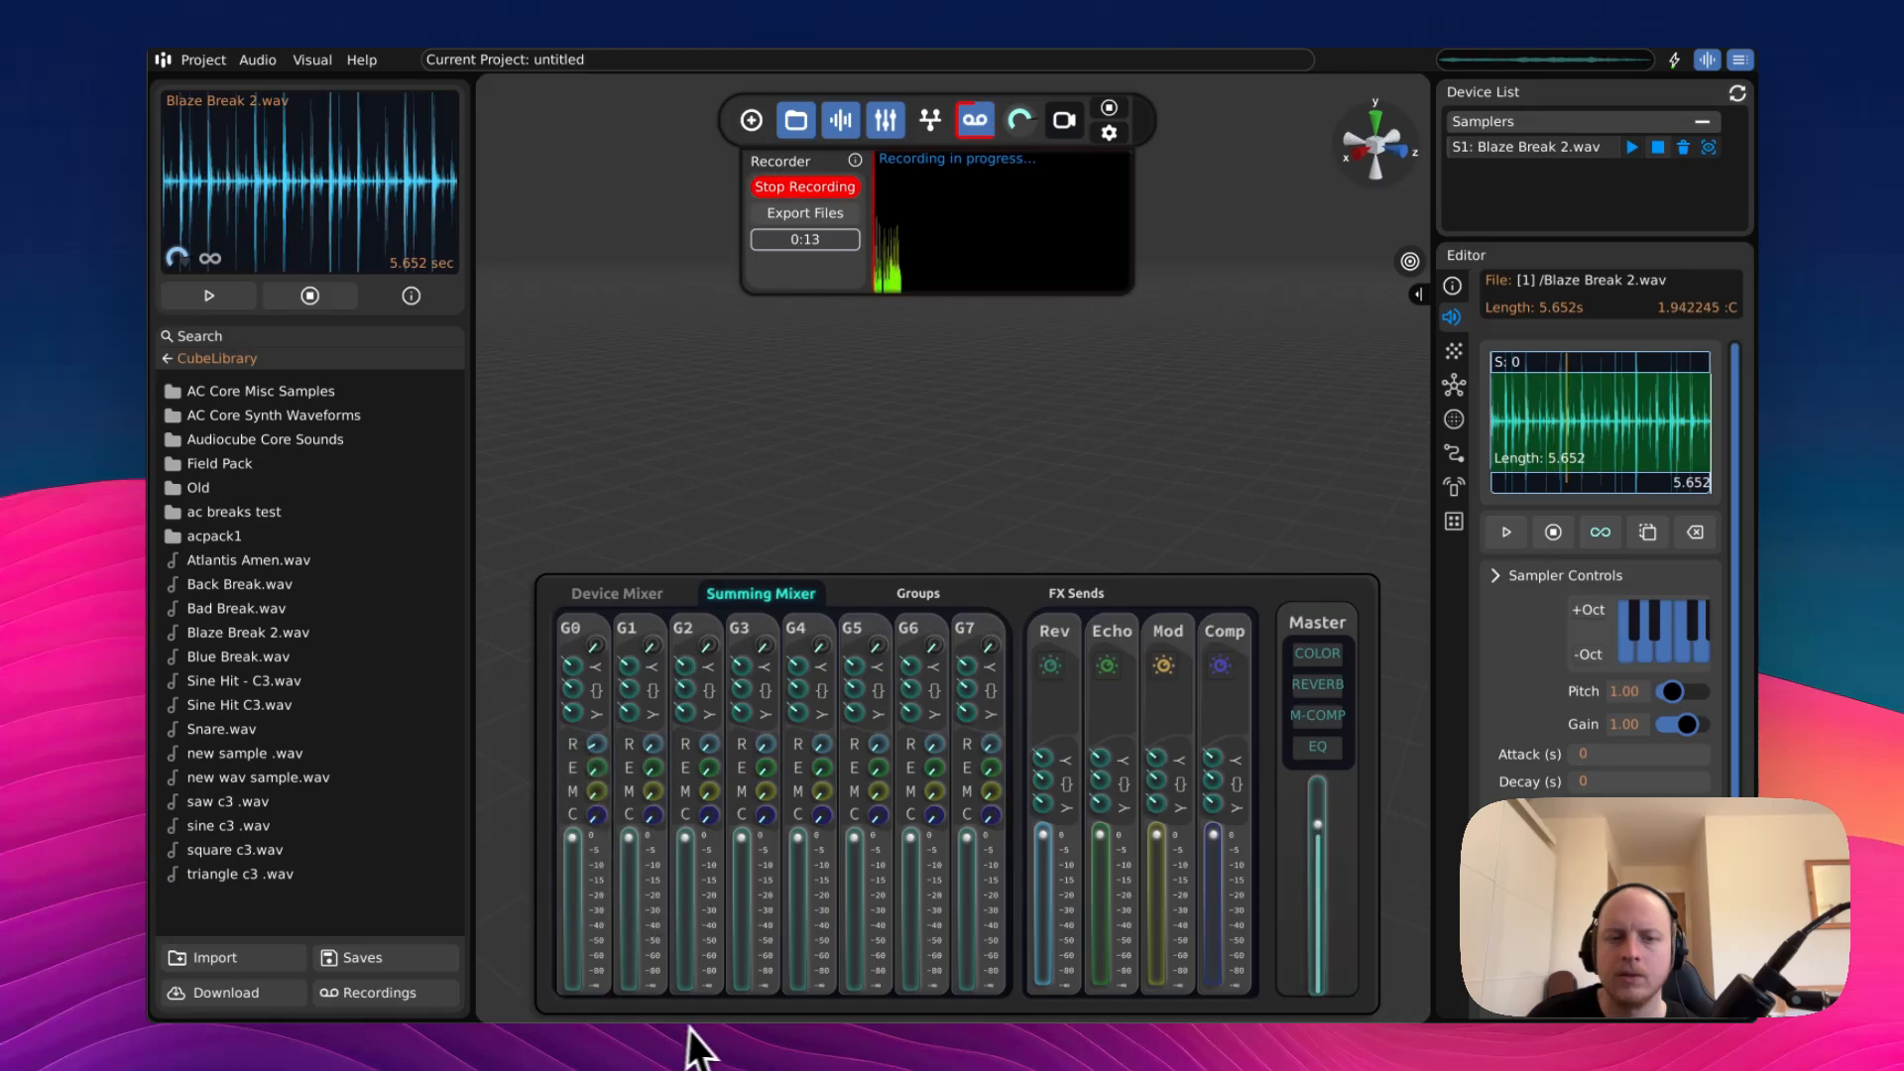
{"action": "key", "text": "Right"}
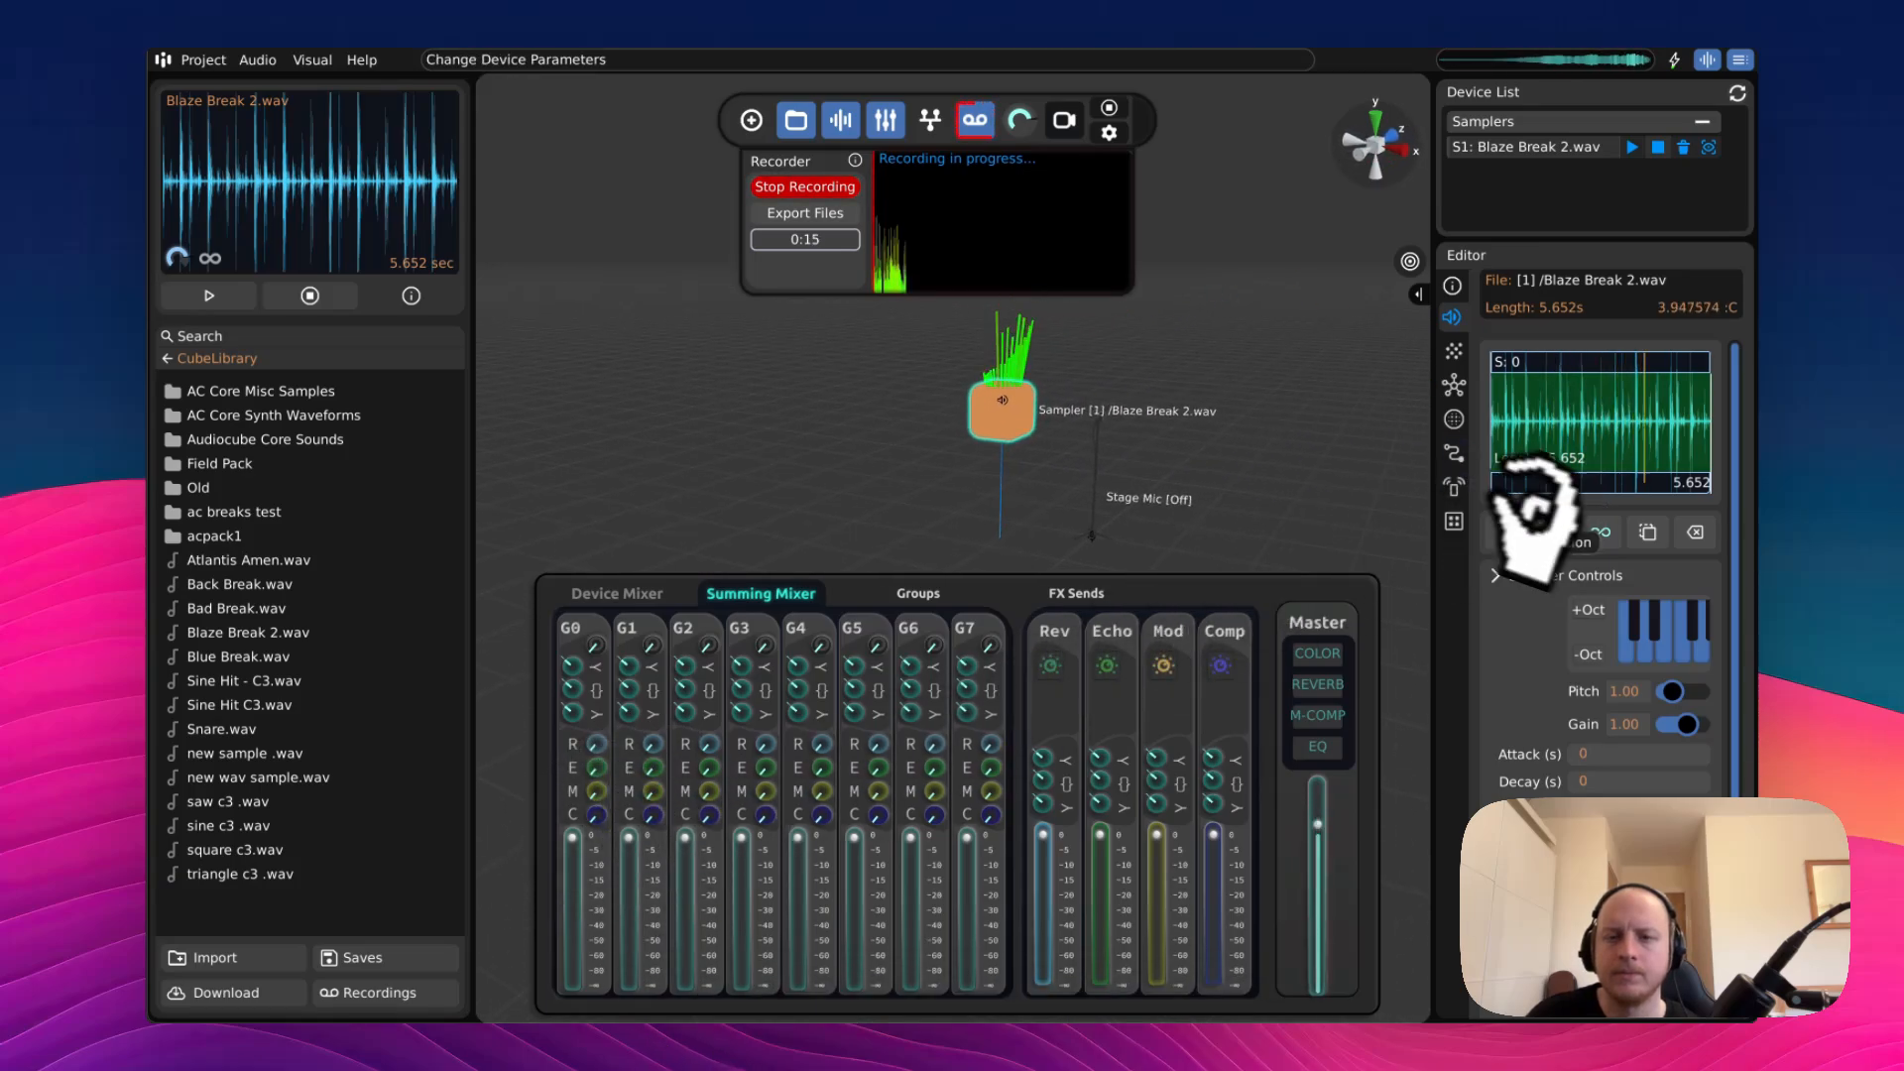
{"action": "left_click", "coordinate": [1551, 533]}
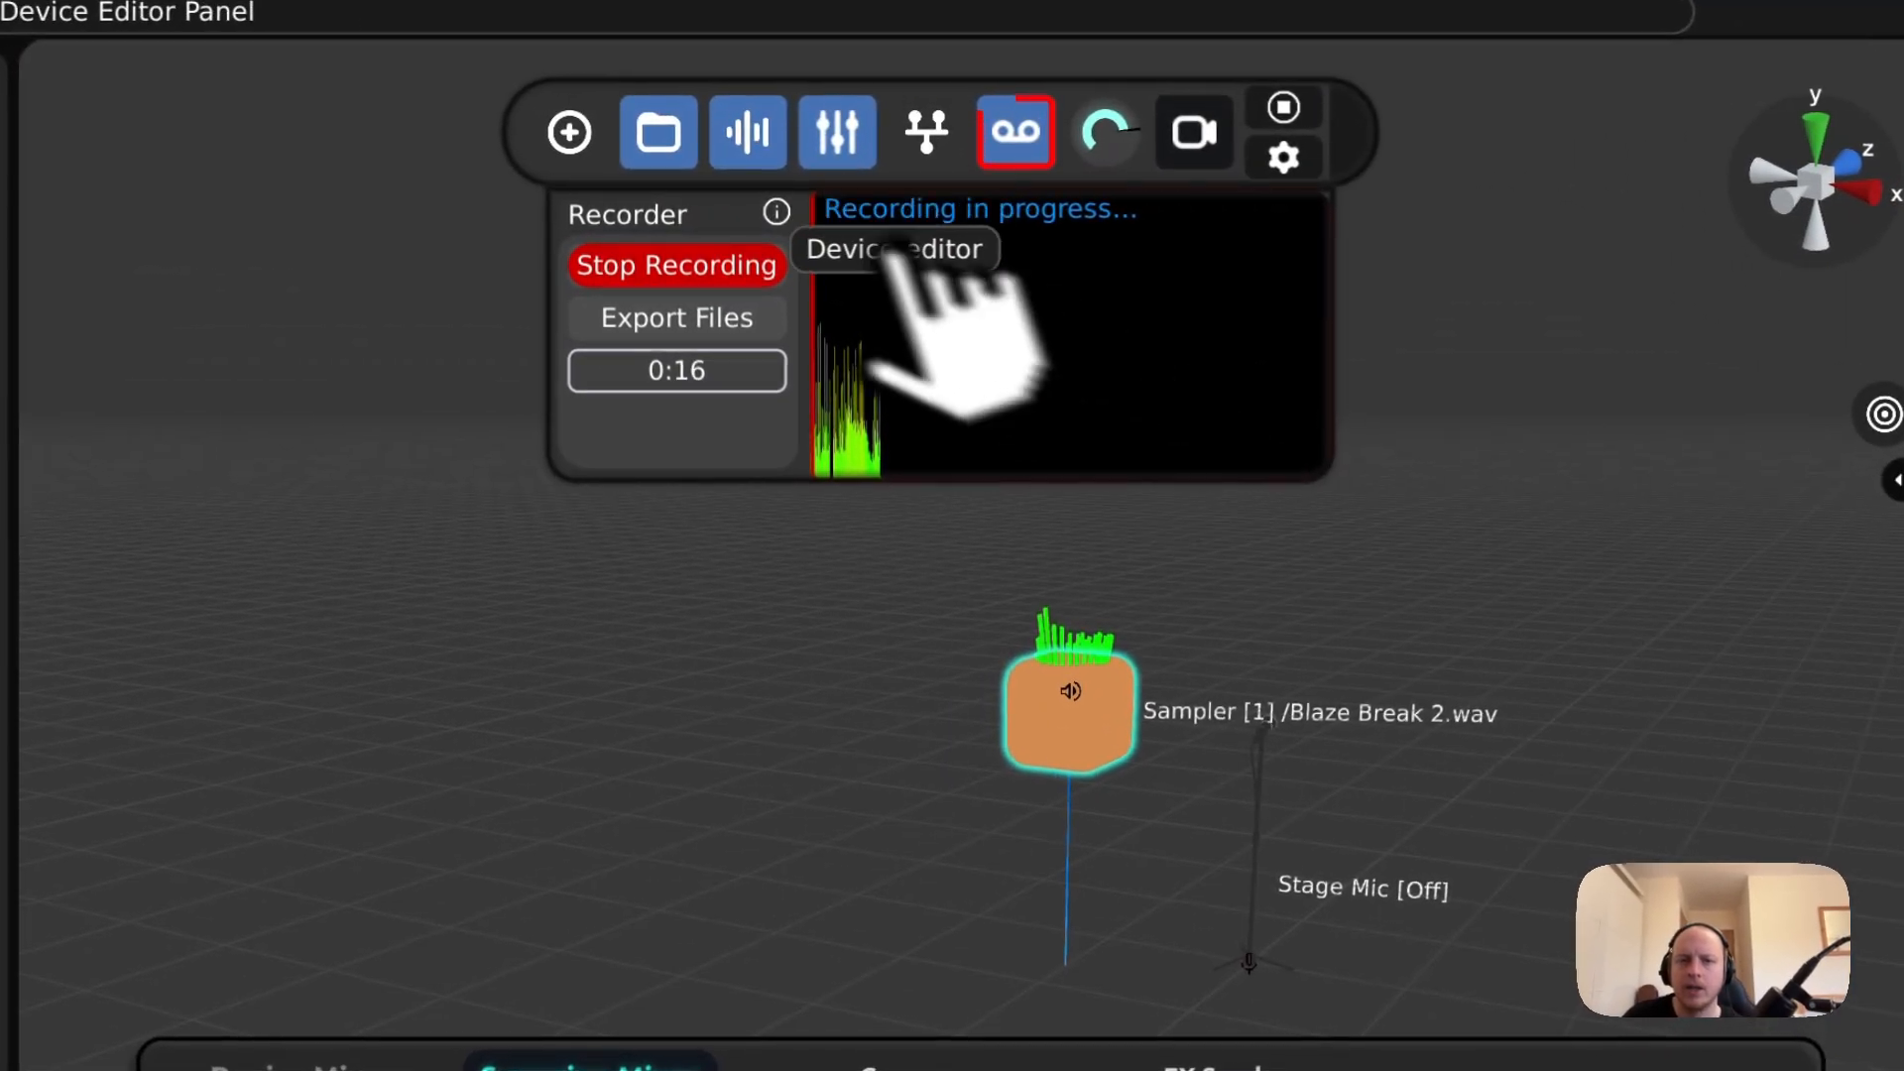
{"action": "left_click", "coordinate": [706, 270]}
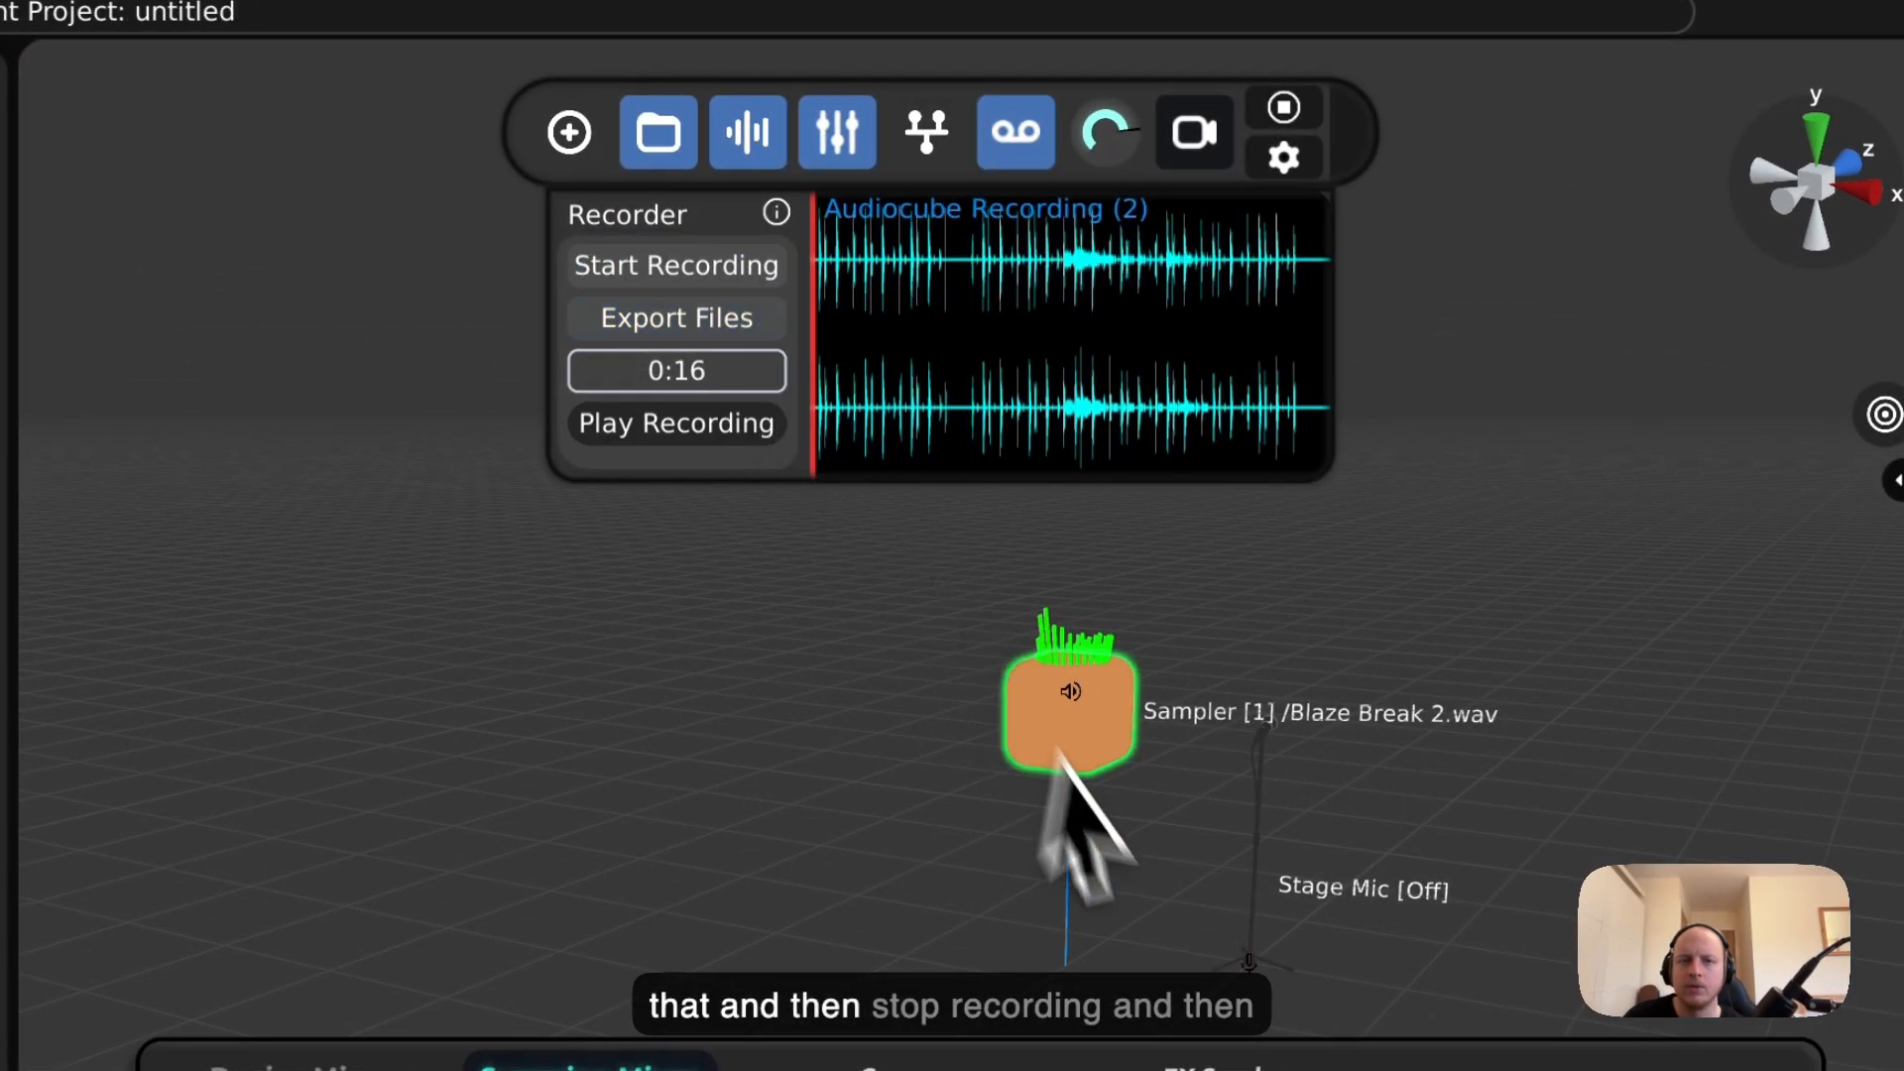
- Open the exported recordings folder, preview Audiocube Recording (2).wav, and close the preview and the folder
{"action": "left_click", "coordinate": [659, 319]}
{"action": "left_click", "coordinate": [523, 298]}
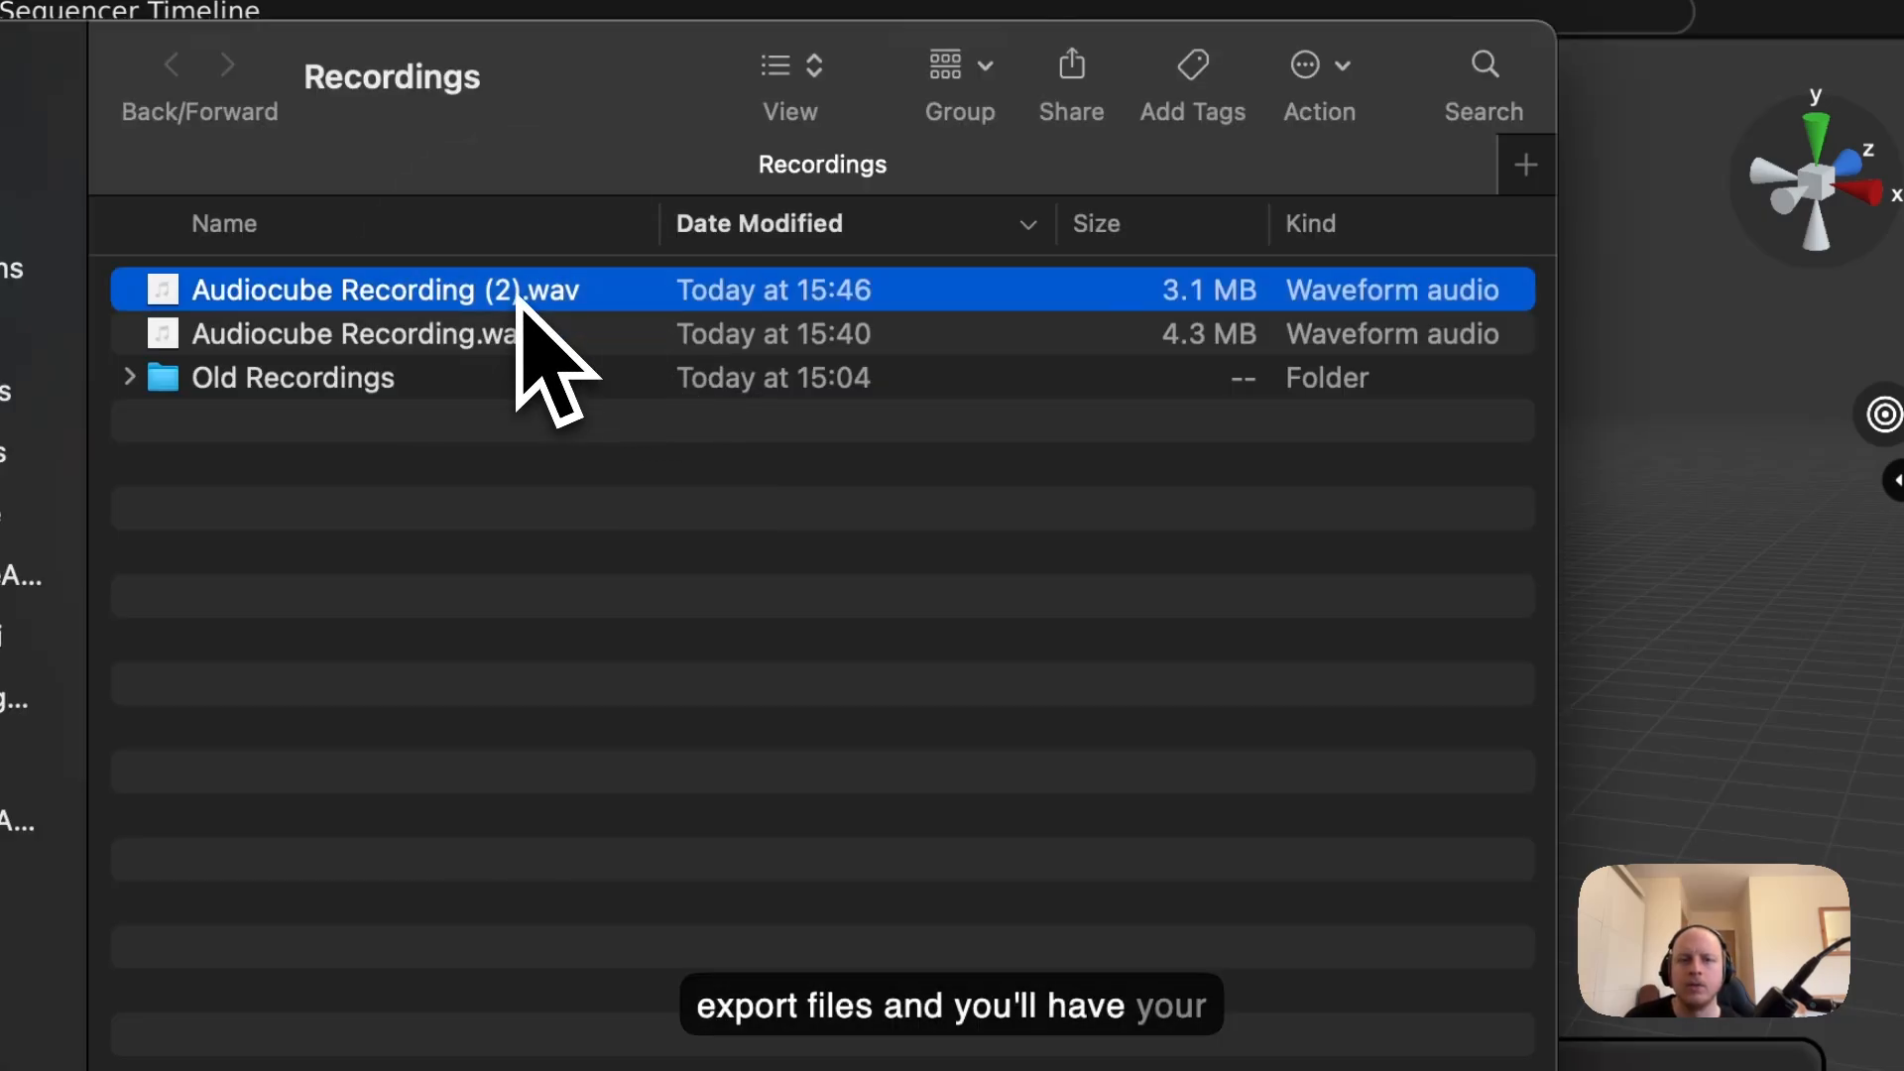
{"action": "key", "text": "space"}
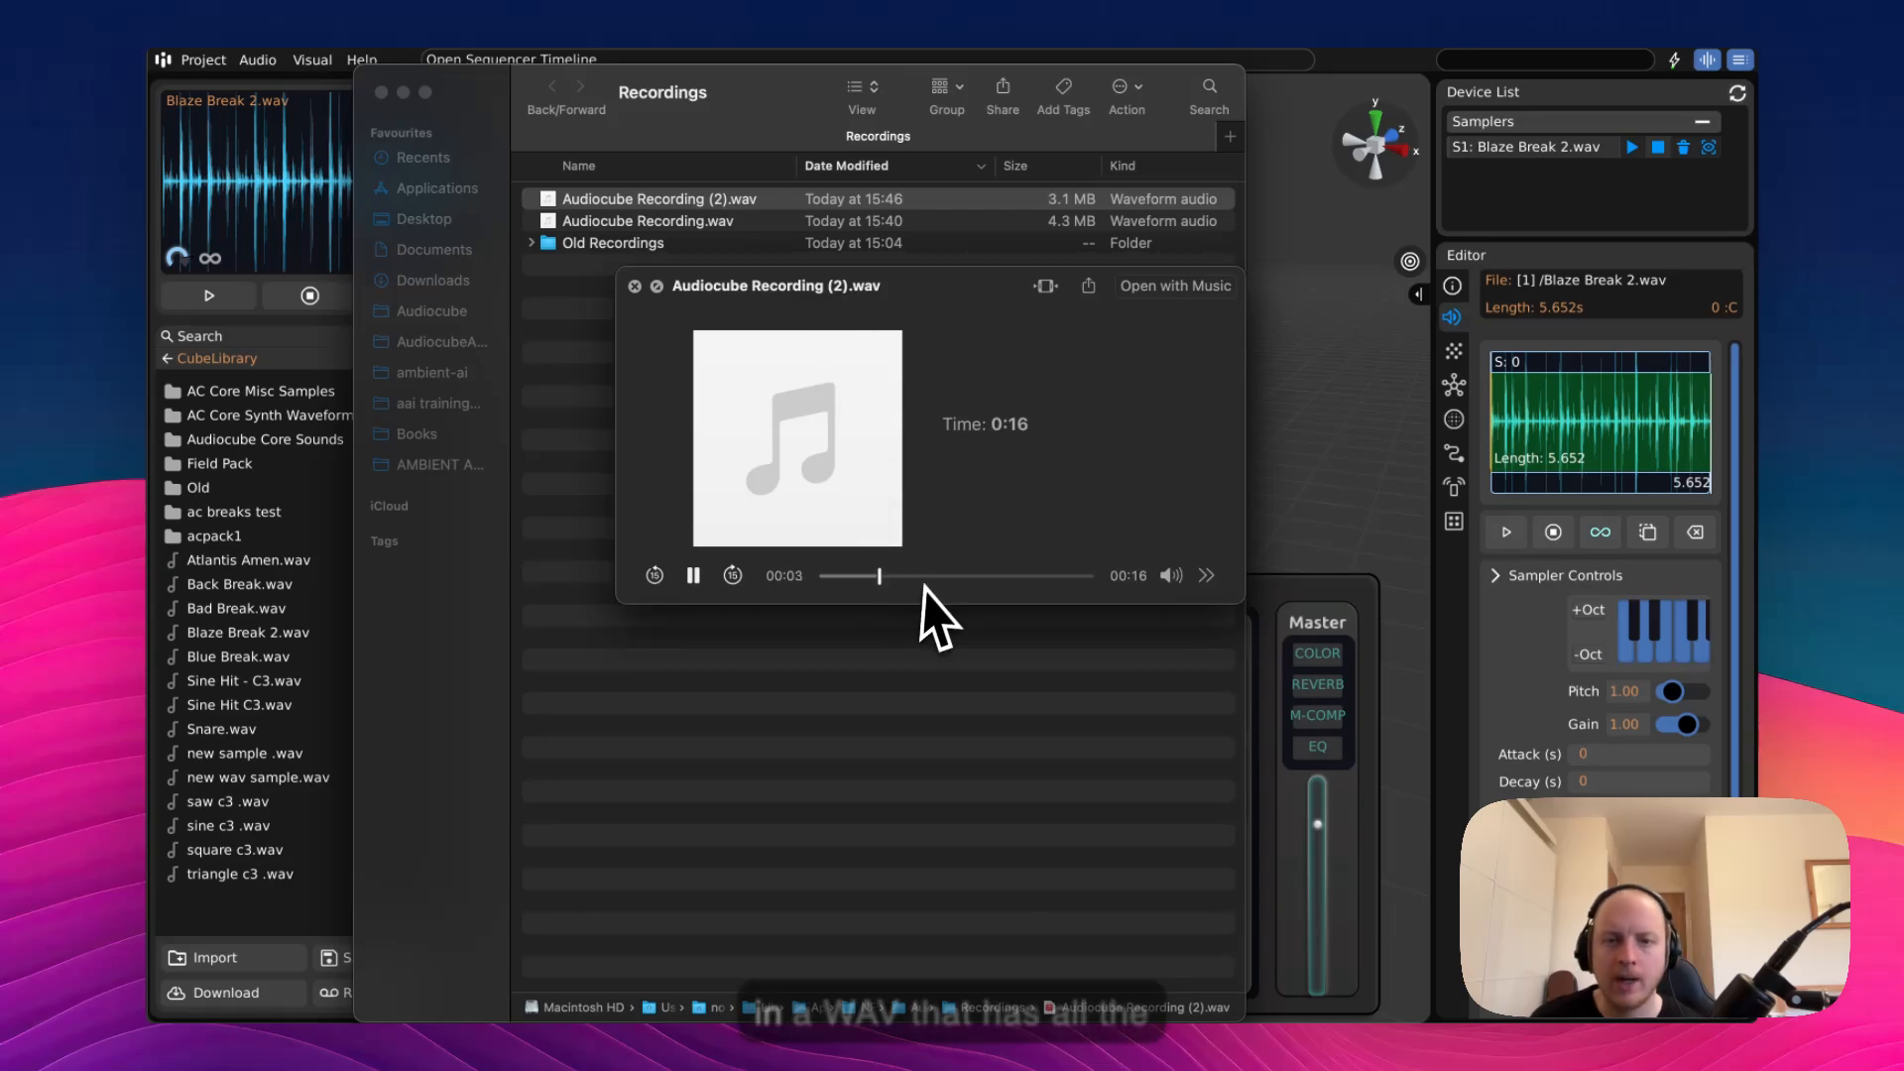
{"action": "left_click", "coordinate": [634, 287]}
{"action": "left_click", "coordinate": [381, 92]}
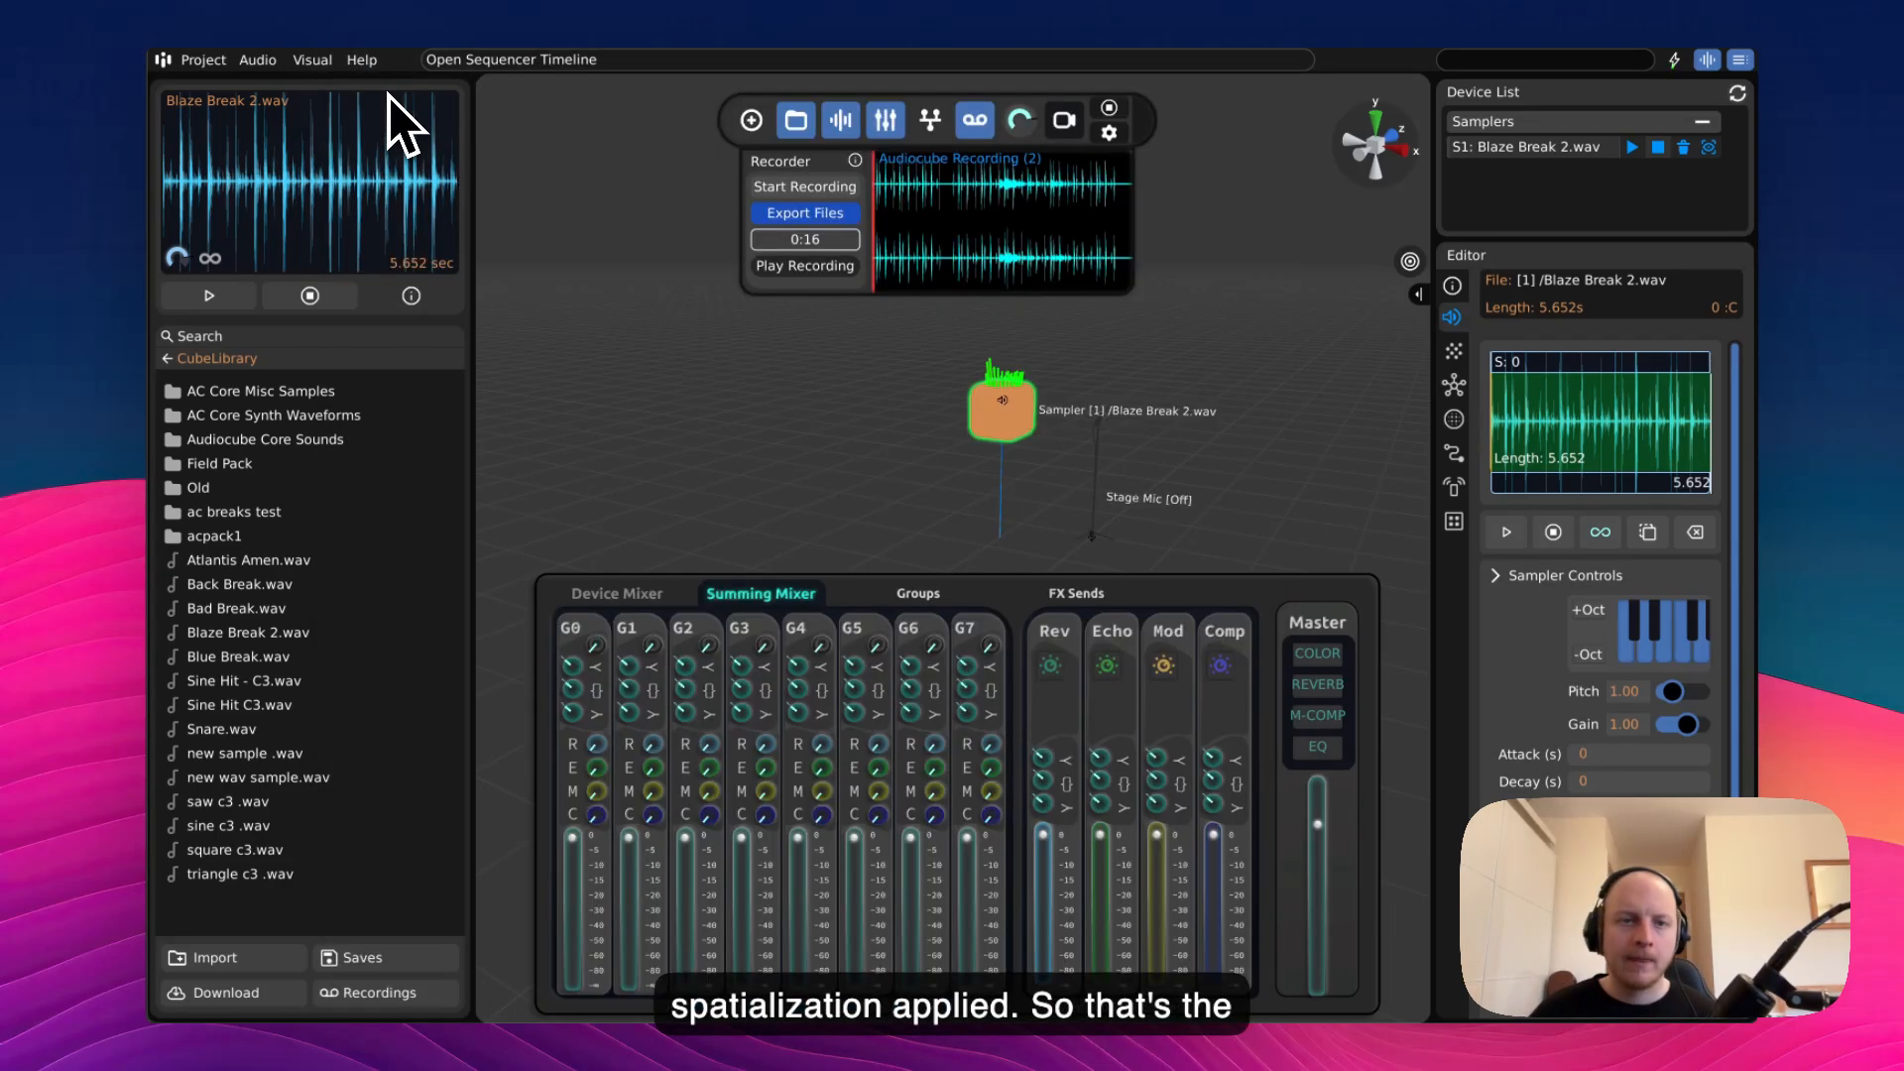
- Hide the mixer and the recorder to clear the 3D scene
{"action": "left_click", "coordinate": [1180, 595]}
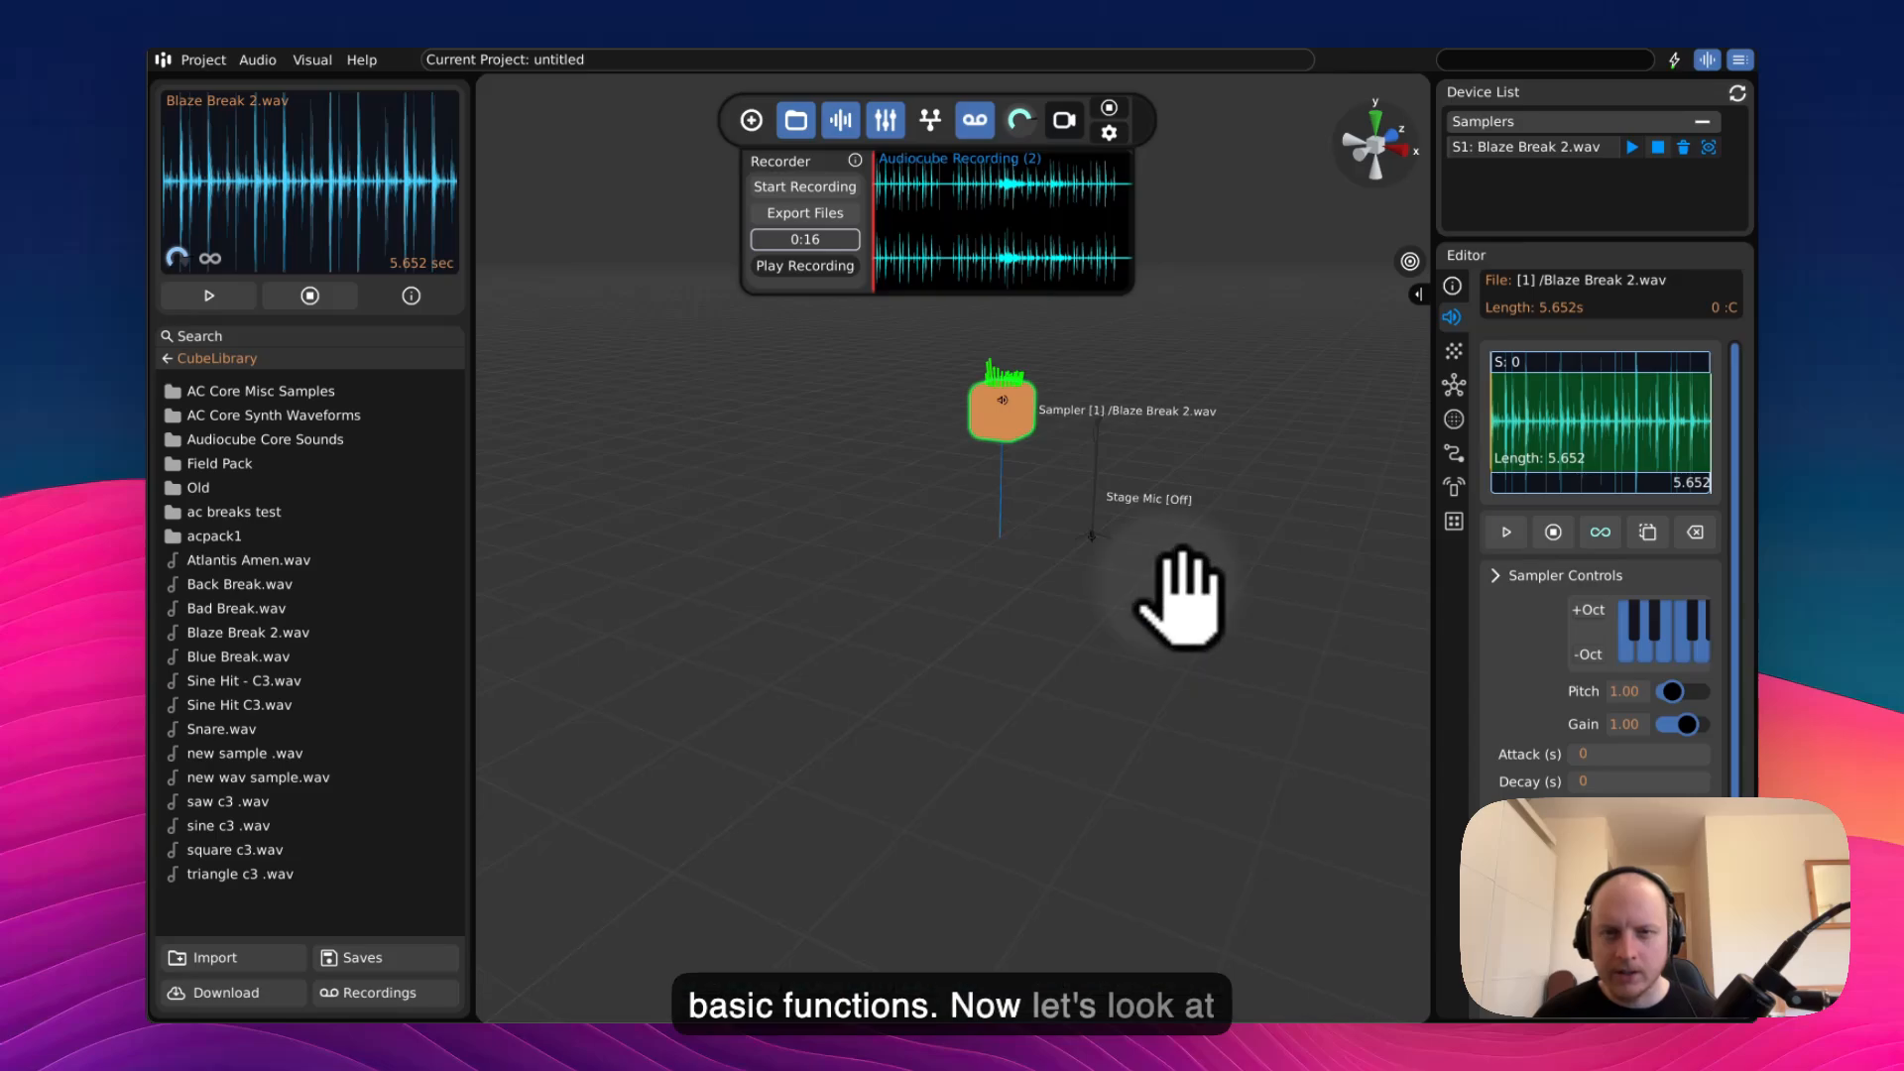
{"action": "middle_click_drag", "start_coordinate": [1067, 458], "coordinate": [1075, 536]}
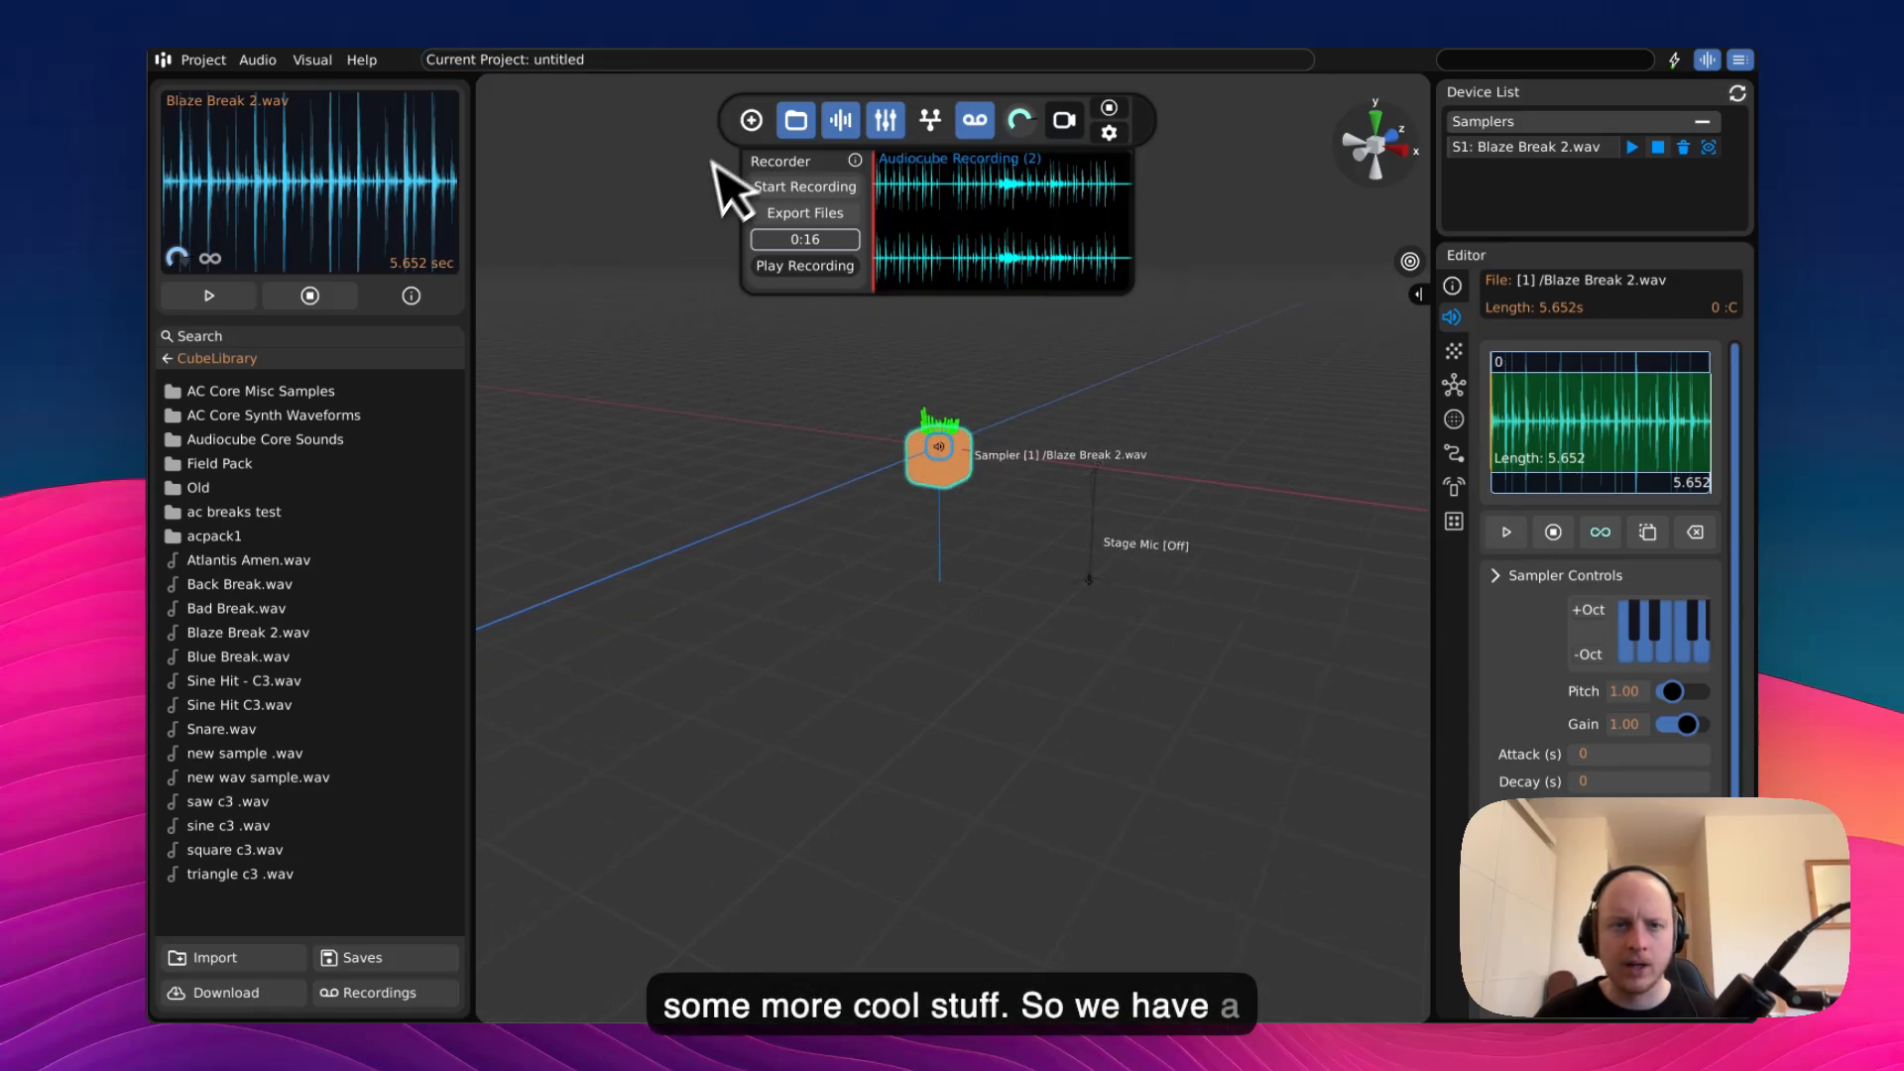
{"action": "left_click", "coordinate": [975, 121]}
- Add an emitter device to the scene beside the Blaze Break 2 sampler
{"action": "left_click", "coordinate": [750, 123]}
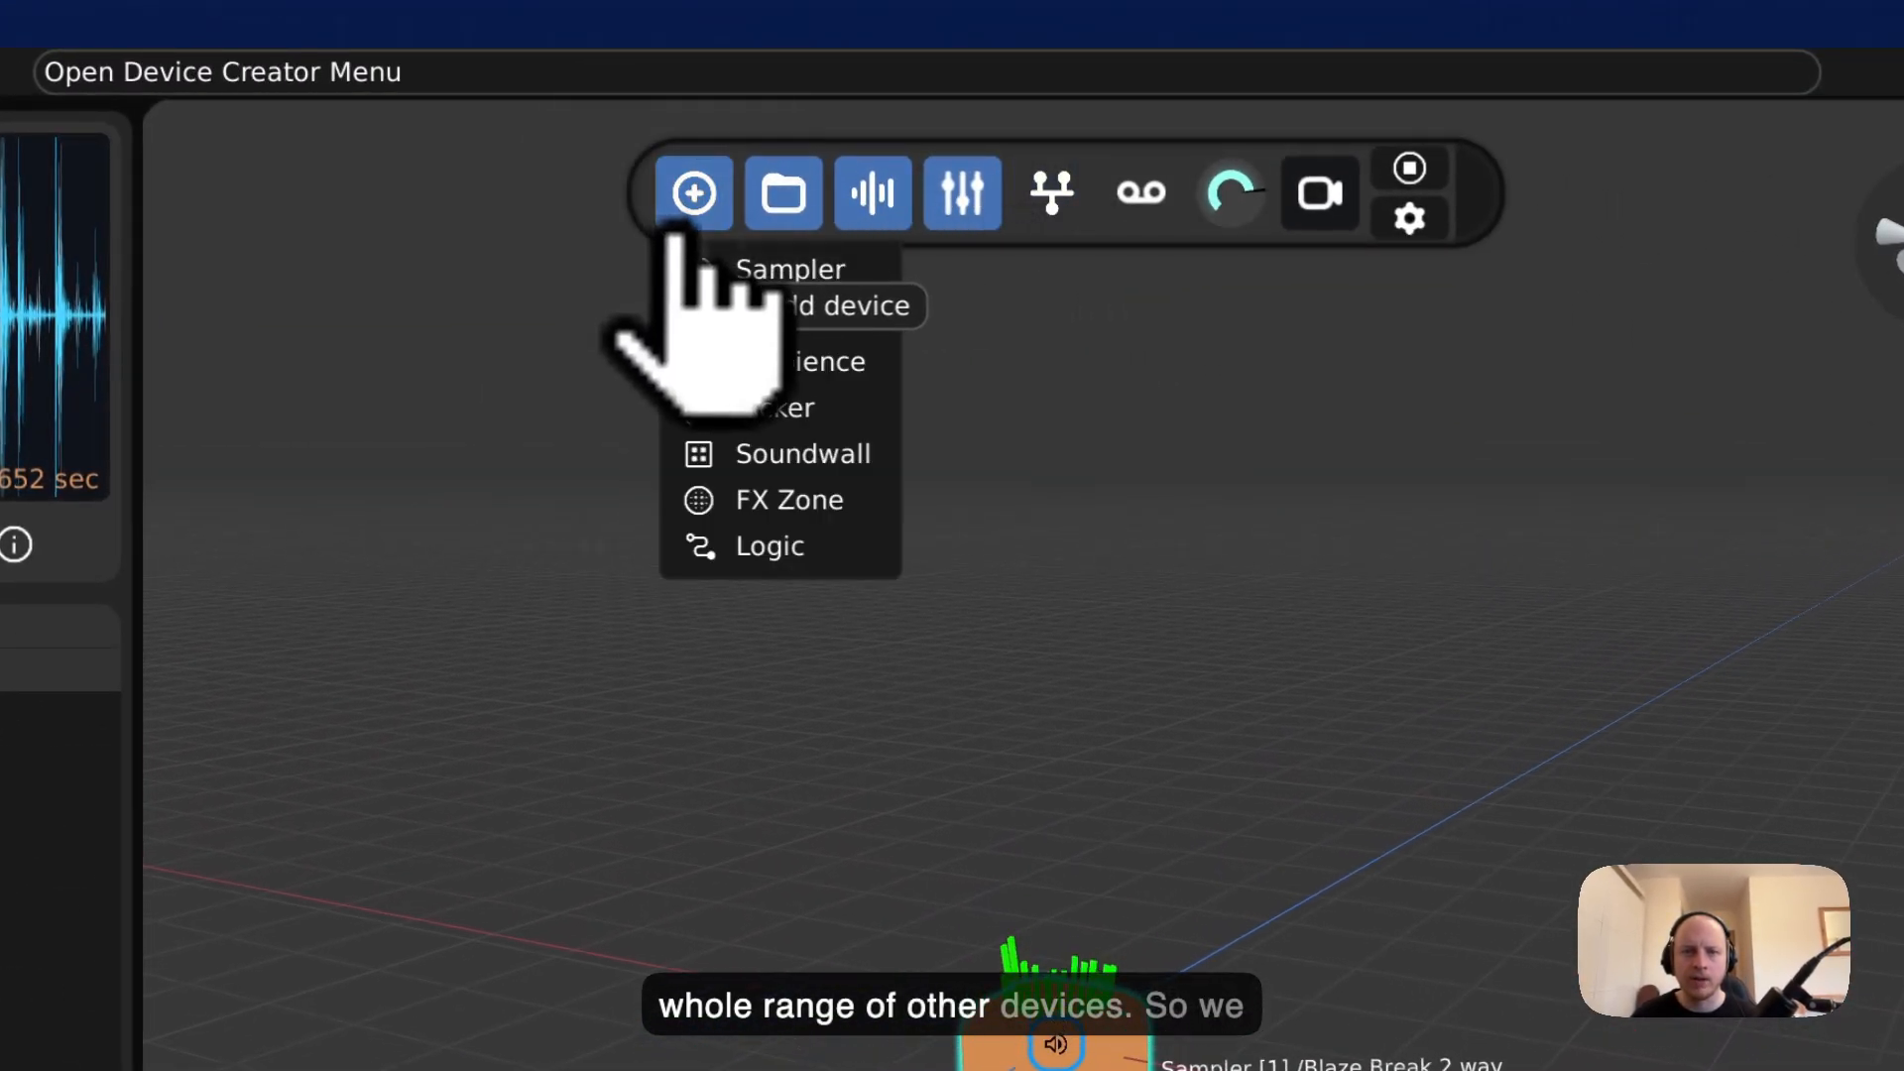
{"action": "left_click_drag", "start_coordinate": [783, 317], "coordinate": [1066, 649]}
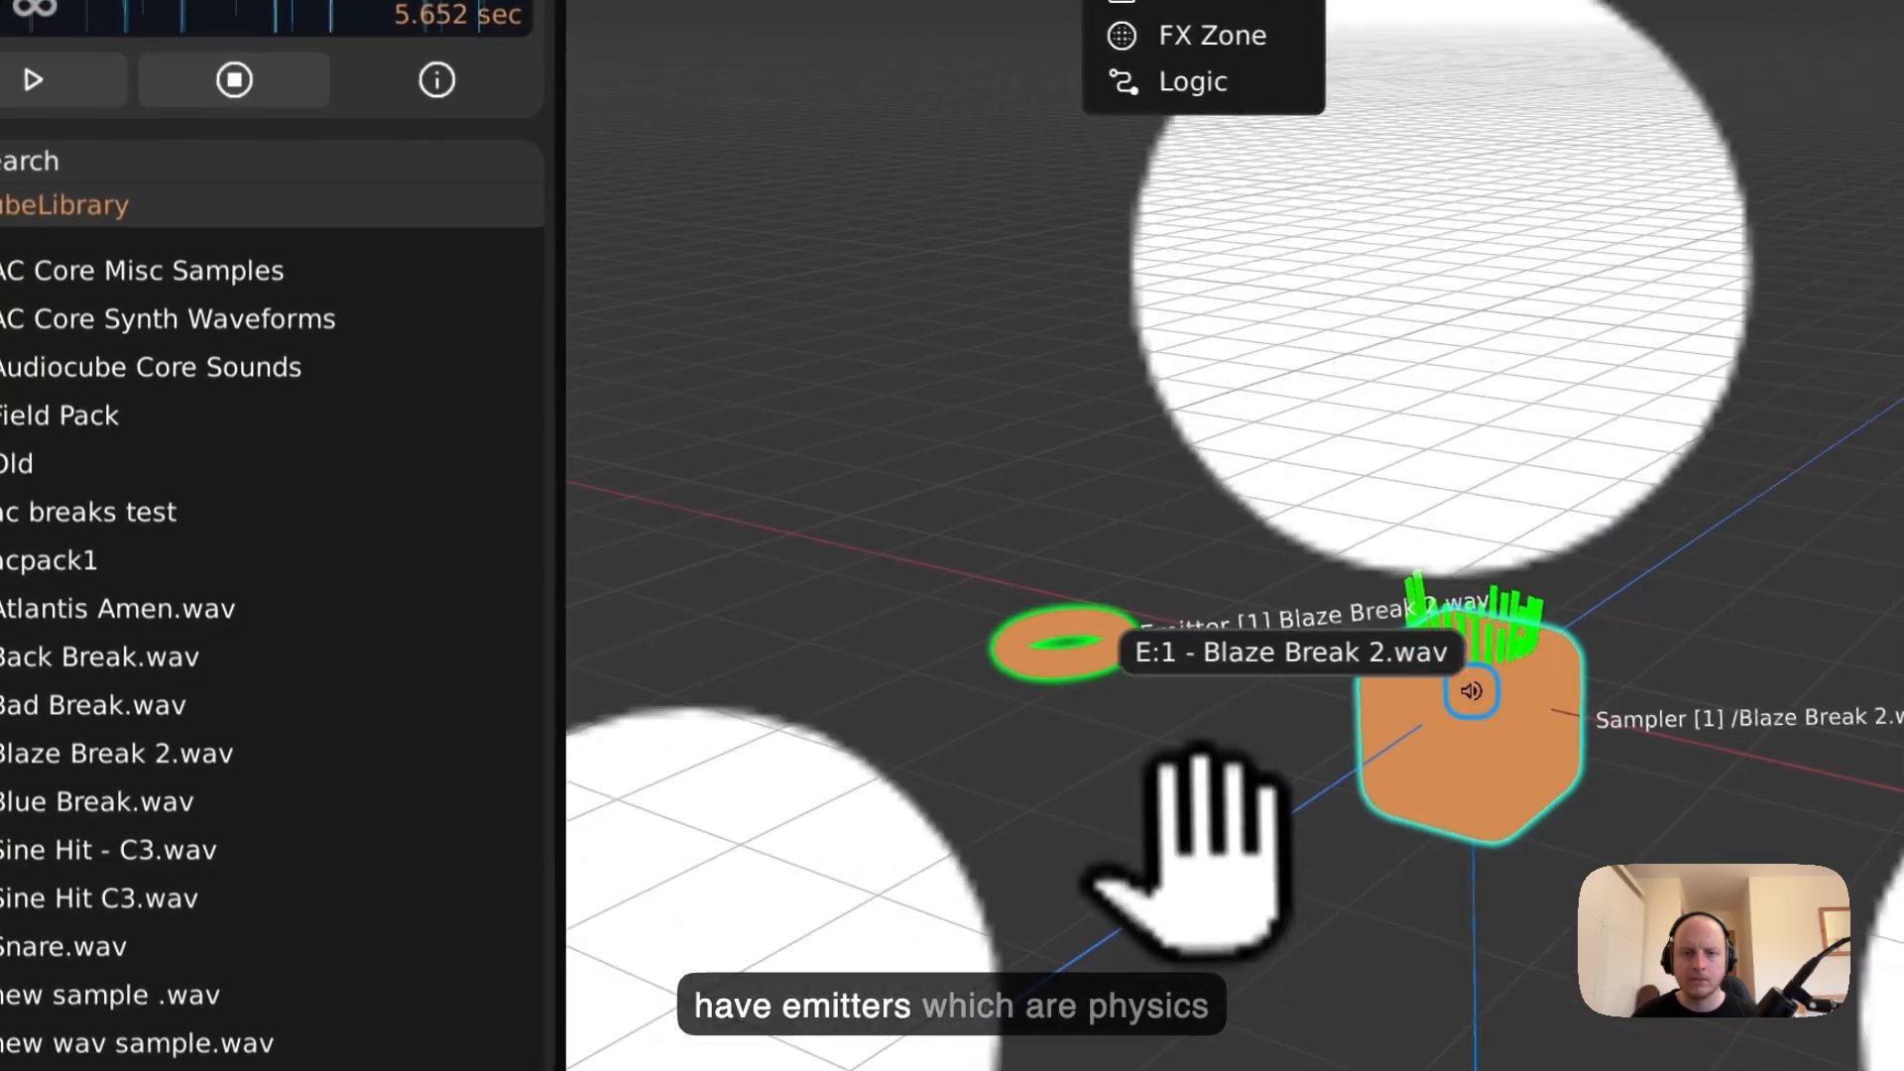
- Raise the emitter above the sampler and load Sine Hit - C3.wav into it
{"action": "left_click_drag", "start_coordinate": [1185, 833], "coordinate": [1160, 436]}
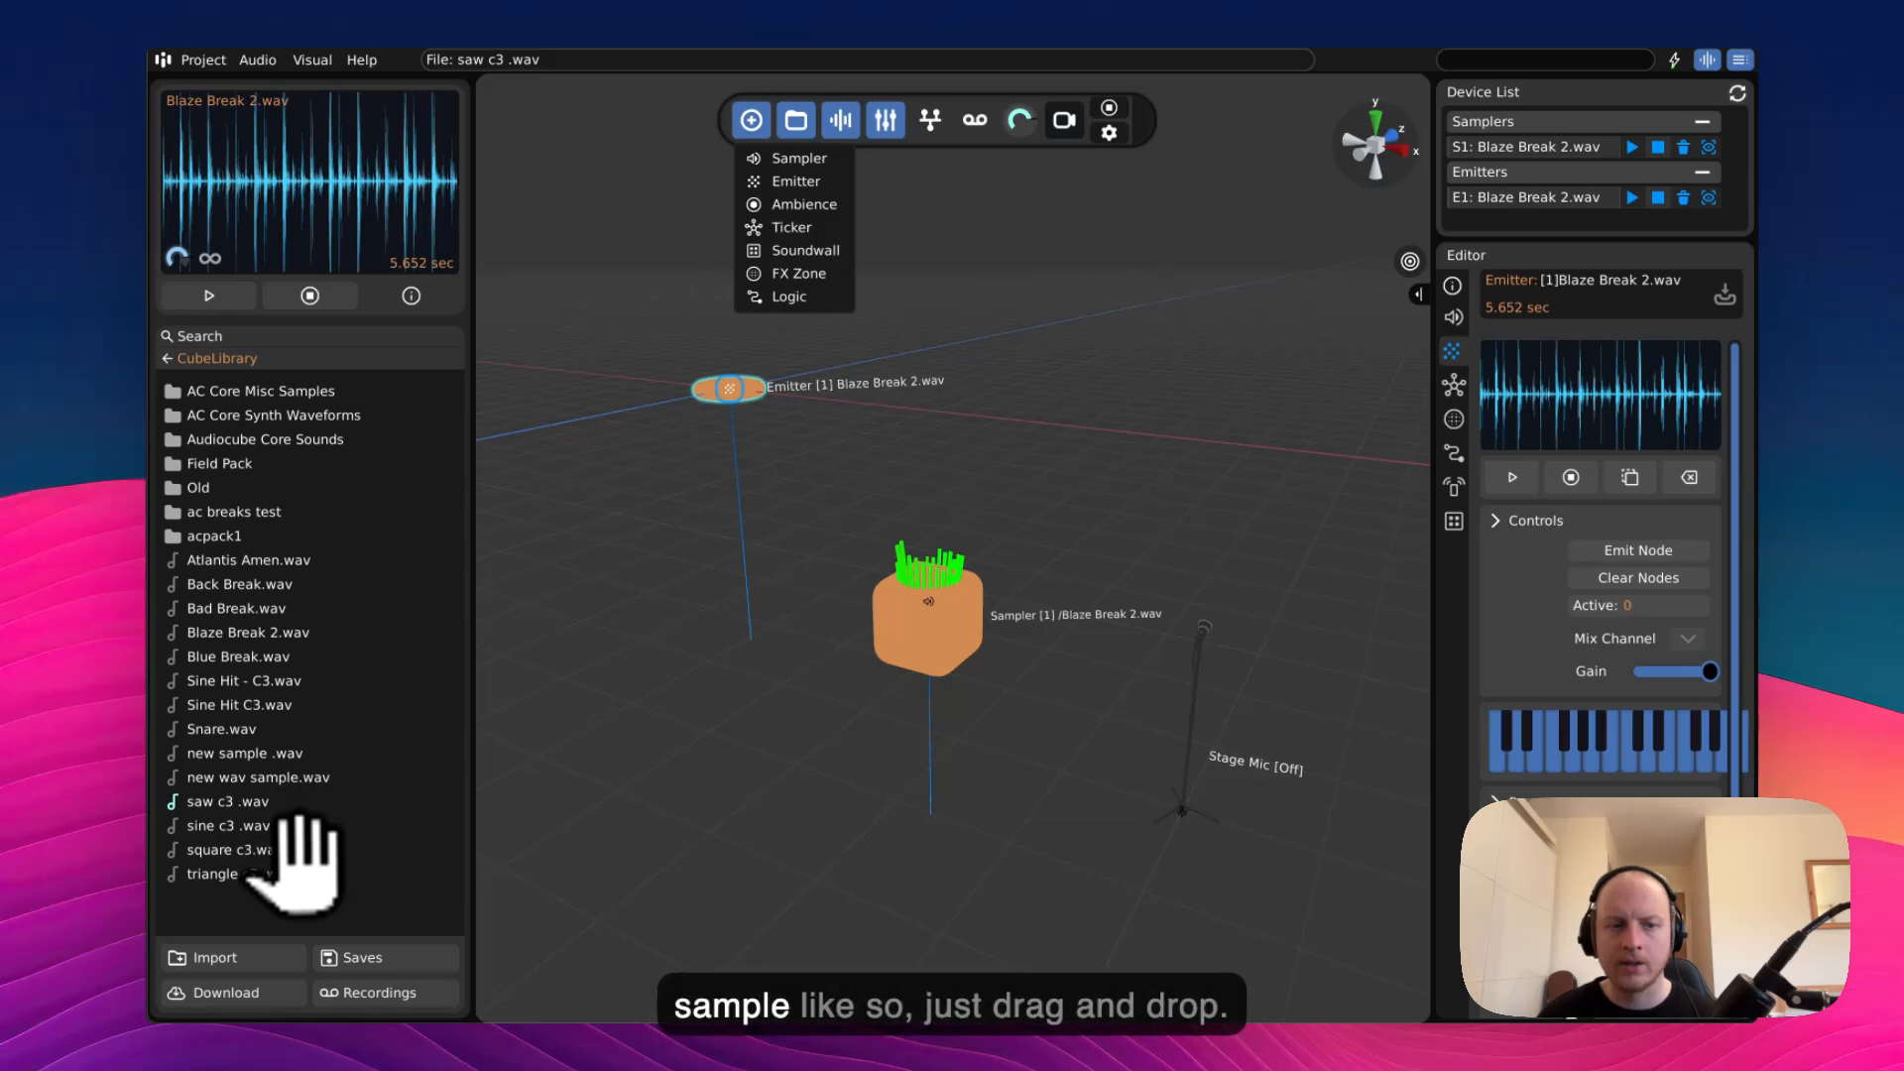
{"action": "left_click_drag", "start_coordinate": [417, 719], "coordinate": [1586, 446]}
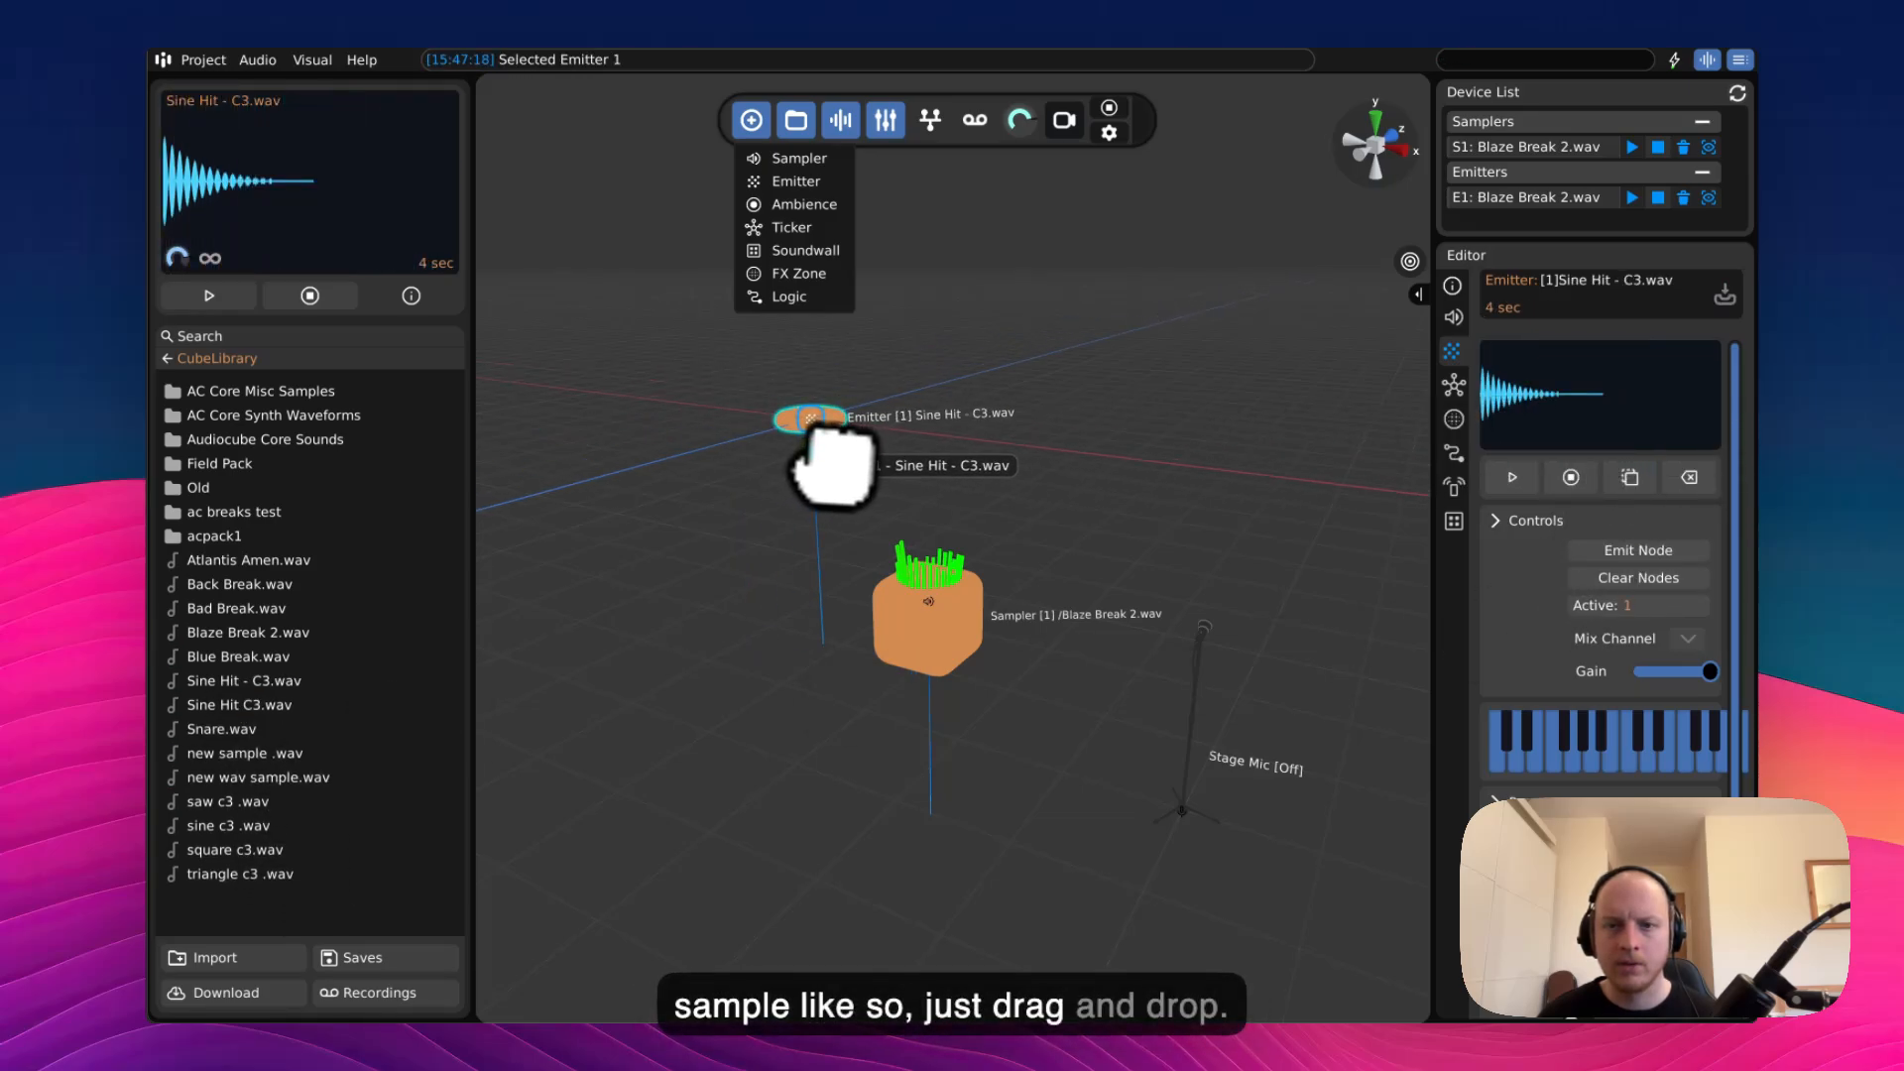
{"action": "middle_click_drag", "start_coordinate": [1158, 536], "coordinate": [1229, 585]}
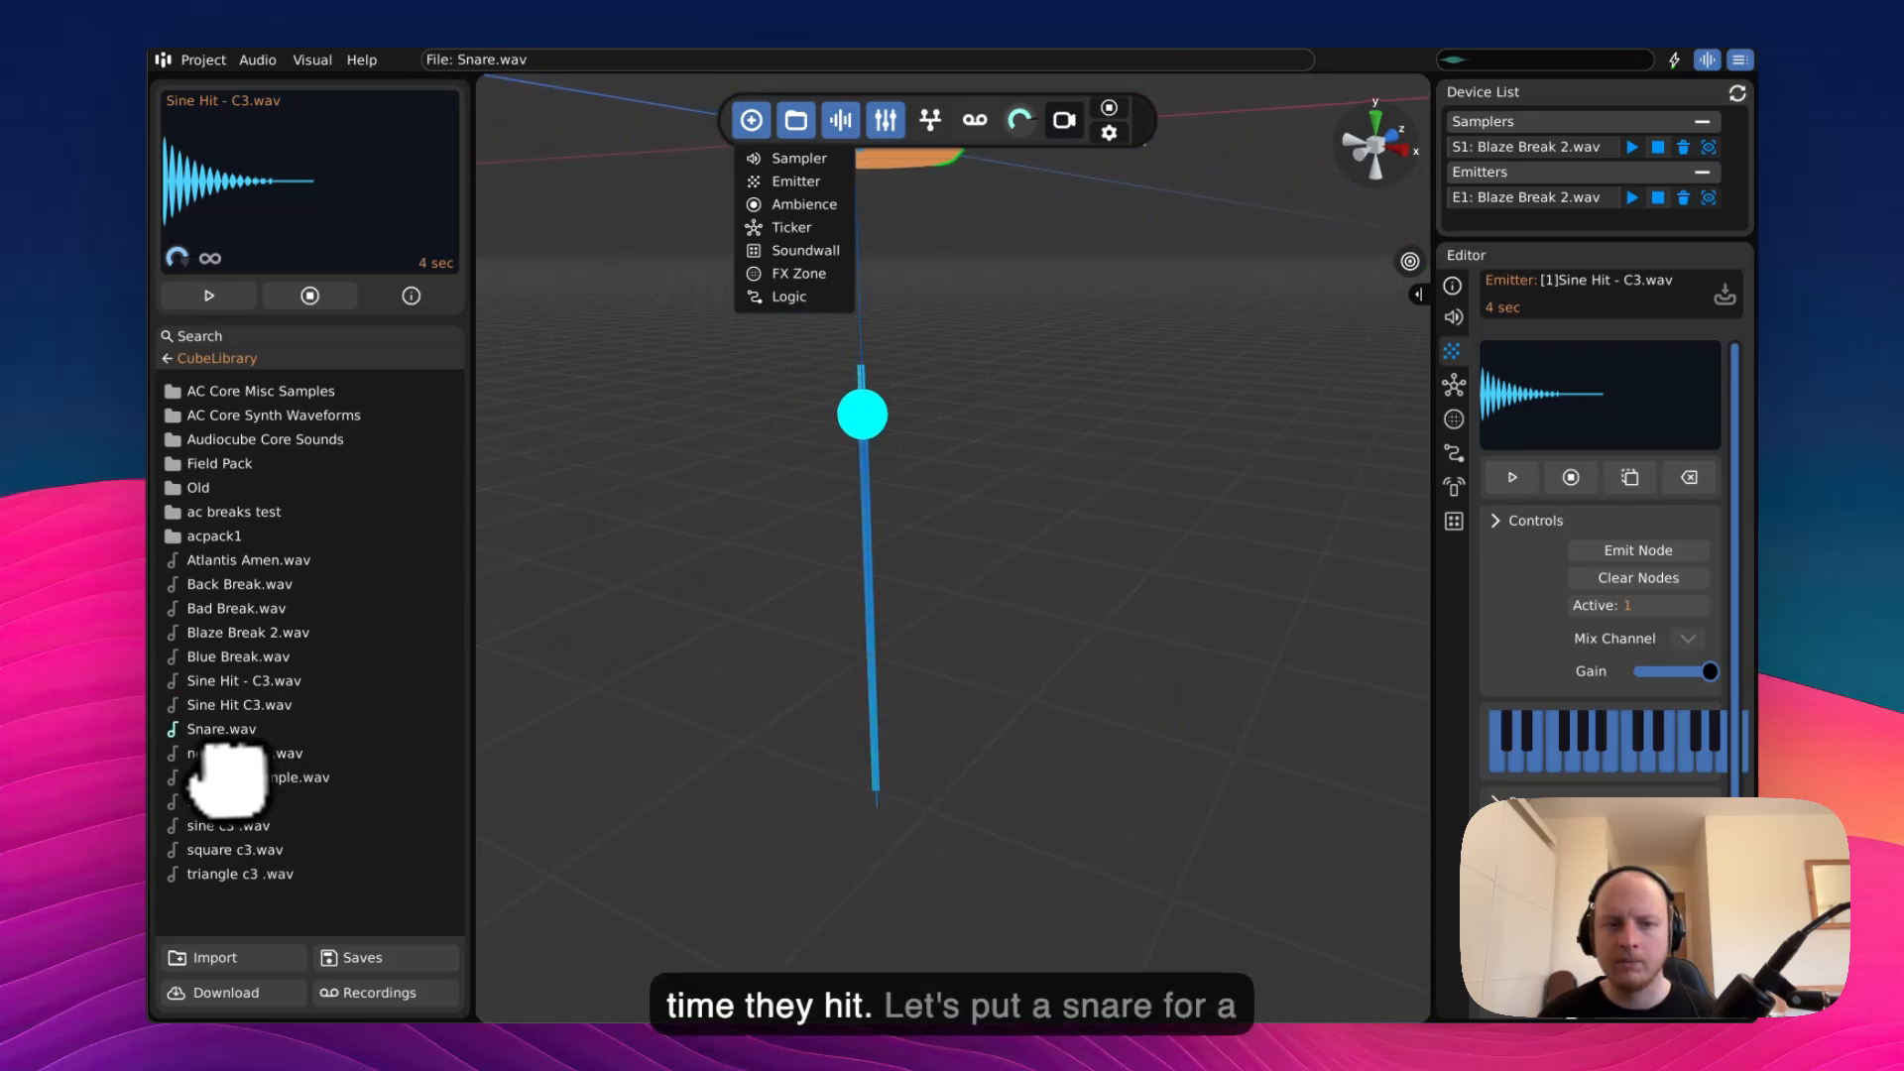
- Swap the emitter's sample for Snare.wav and emit a node to hear it
{"action": "left_click_drag", "start_coordinate": [228, 736], "coordinate": [1601, 426]}
{"action": "key", "text": "e"}
{"action": "left_click_drag", "start_coordinate": [957, 347], "coordinate": [1037, 426]}
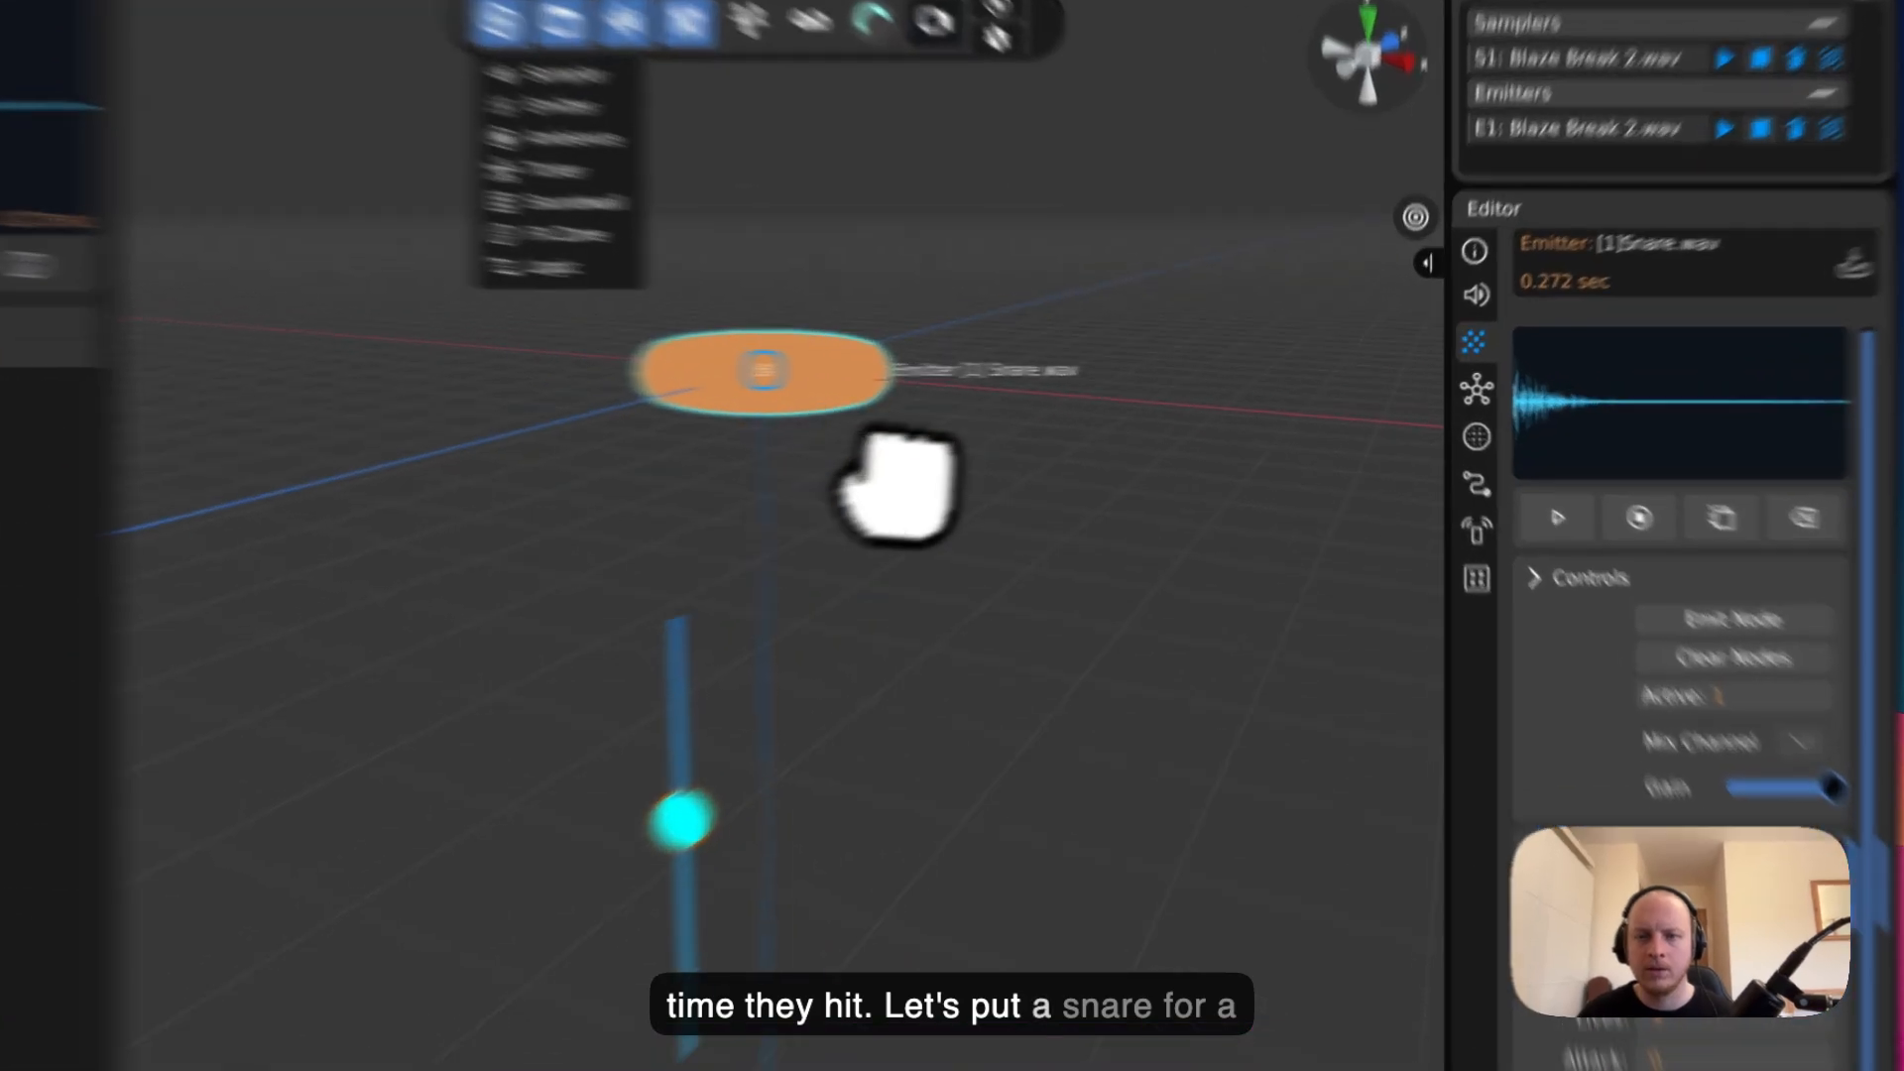
{"action": "left_click", "coordinate": [1556, 517]}
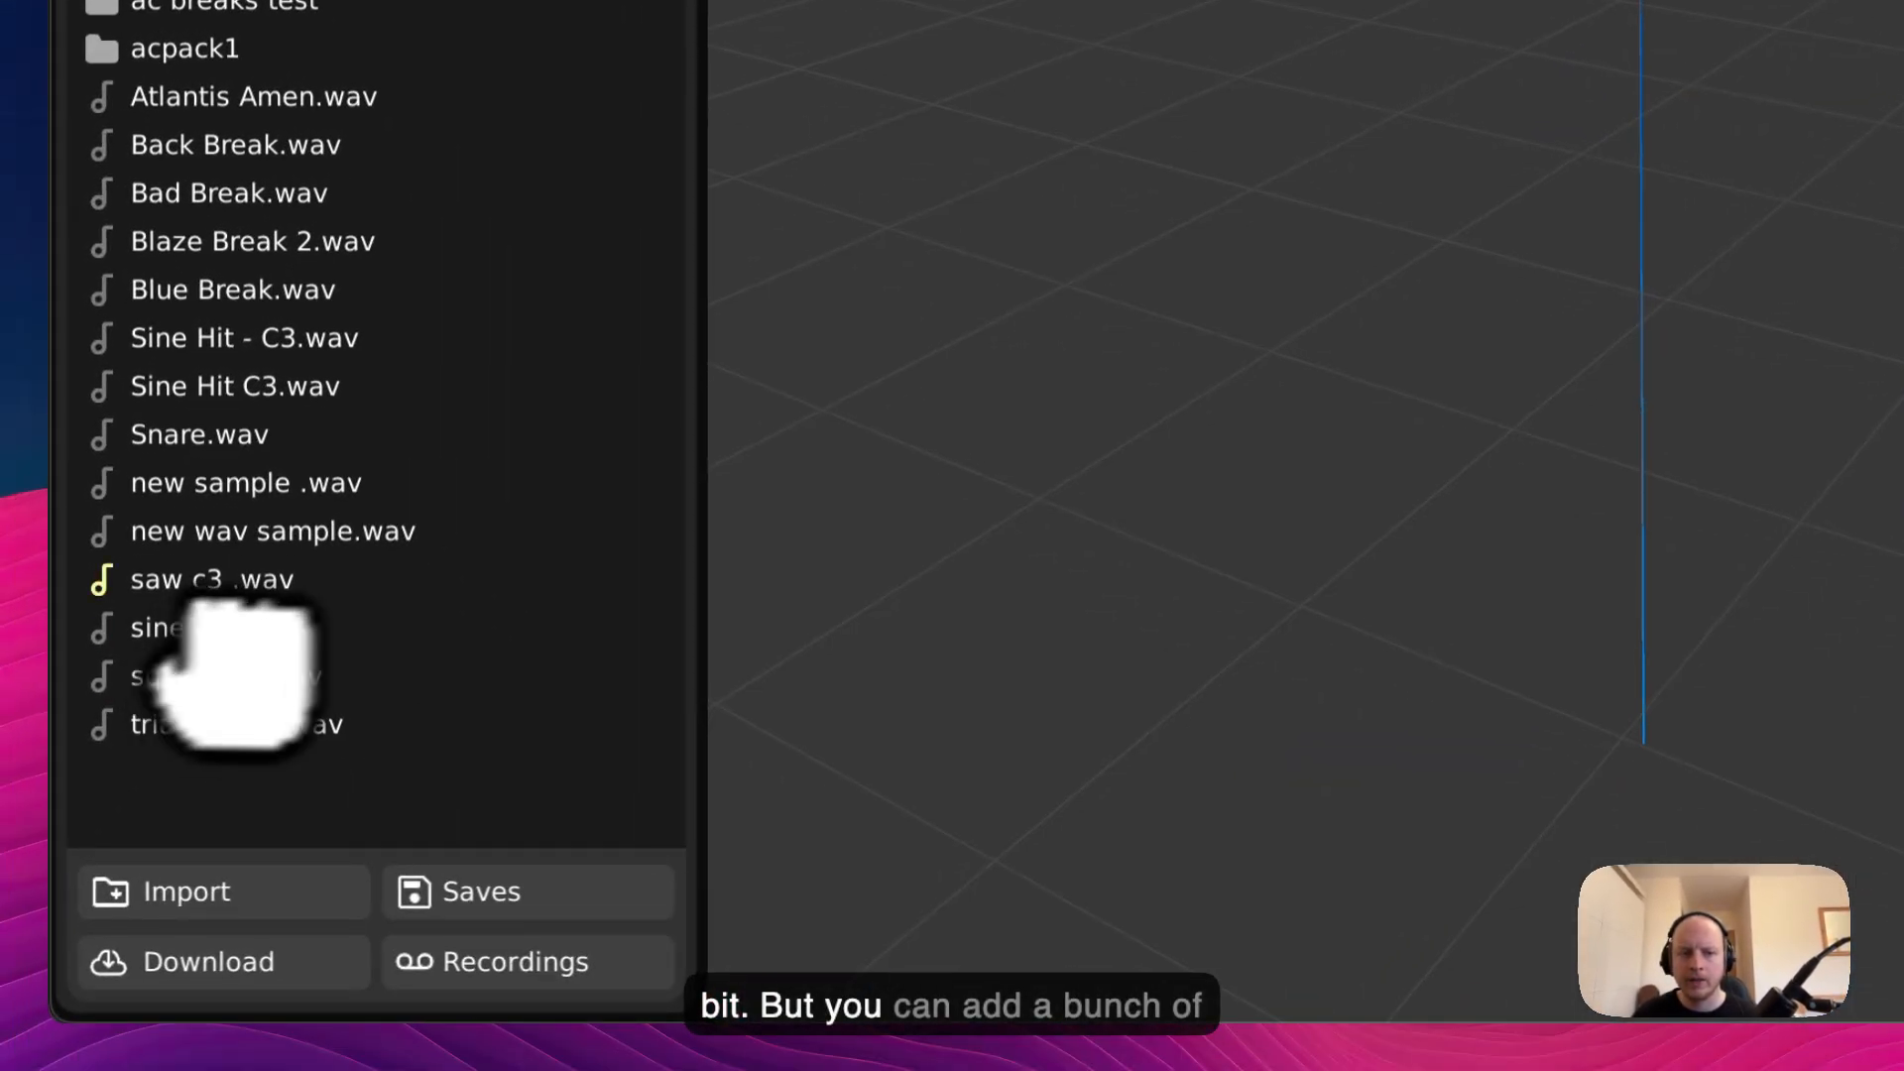
- Load saw c3 .wav into the emitter and enable several pitches on its keyboard, including C, E, G and A
{"action": "left_click_drag", "start_coordinate": [235, 666], "coordinate": [1512, 397]}
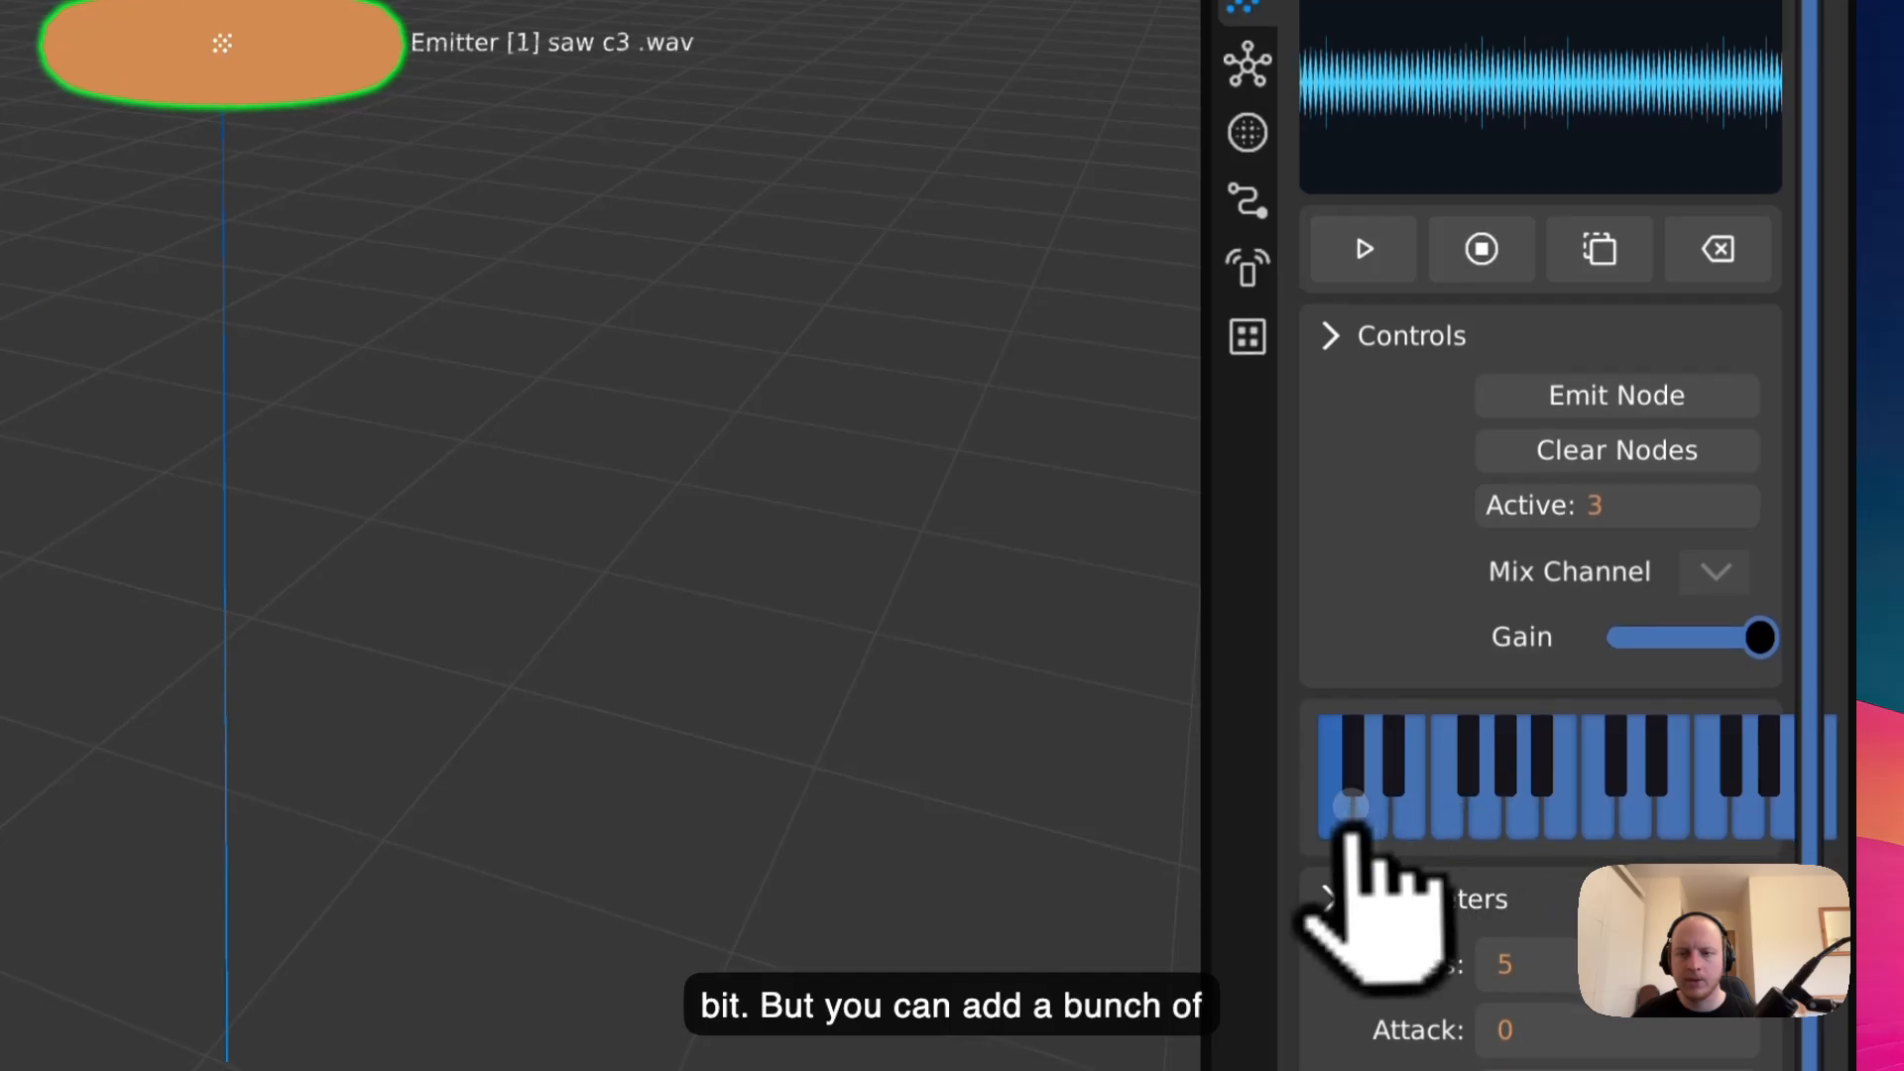
{"action": "left_click", "coordinate": [1348, 808]}
{"action": "left_click", "coordinate": [1413, 828]}
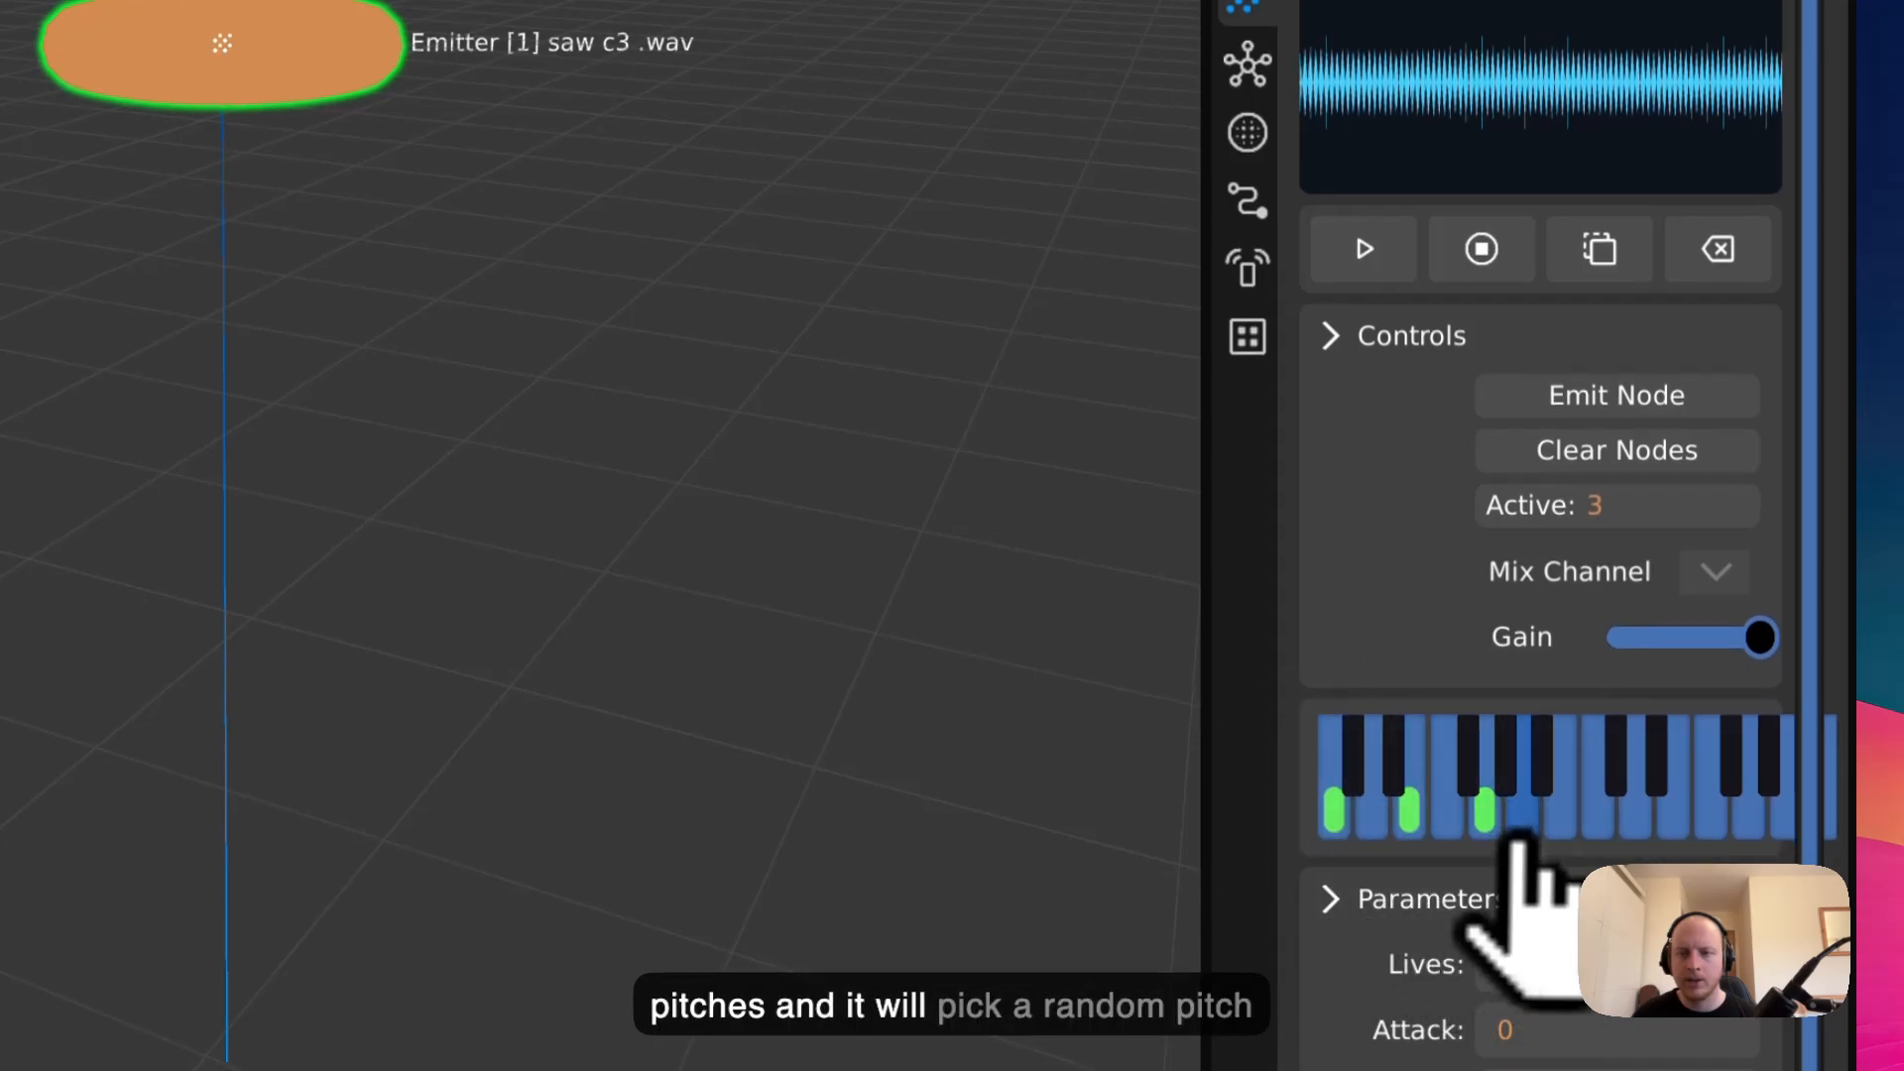
- Emit a burst of nodes from the saw c3 emitter to hear the random pitches, and stop all sound
{"action": "left_click", "coordinate": [1381, 260]}
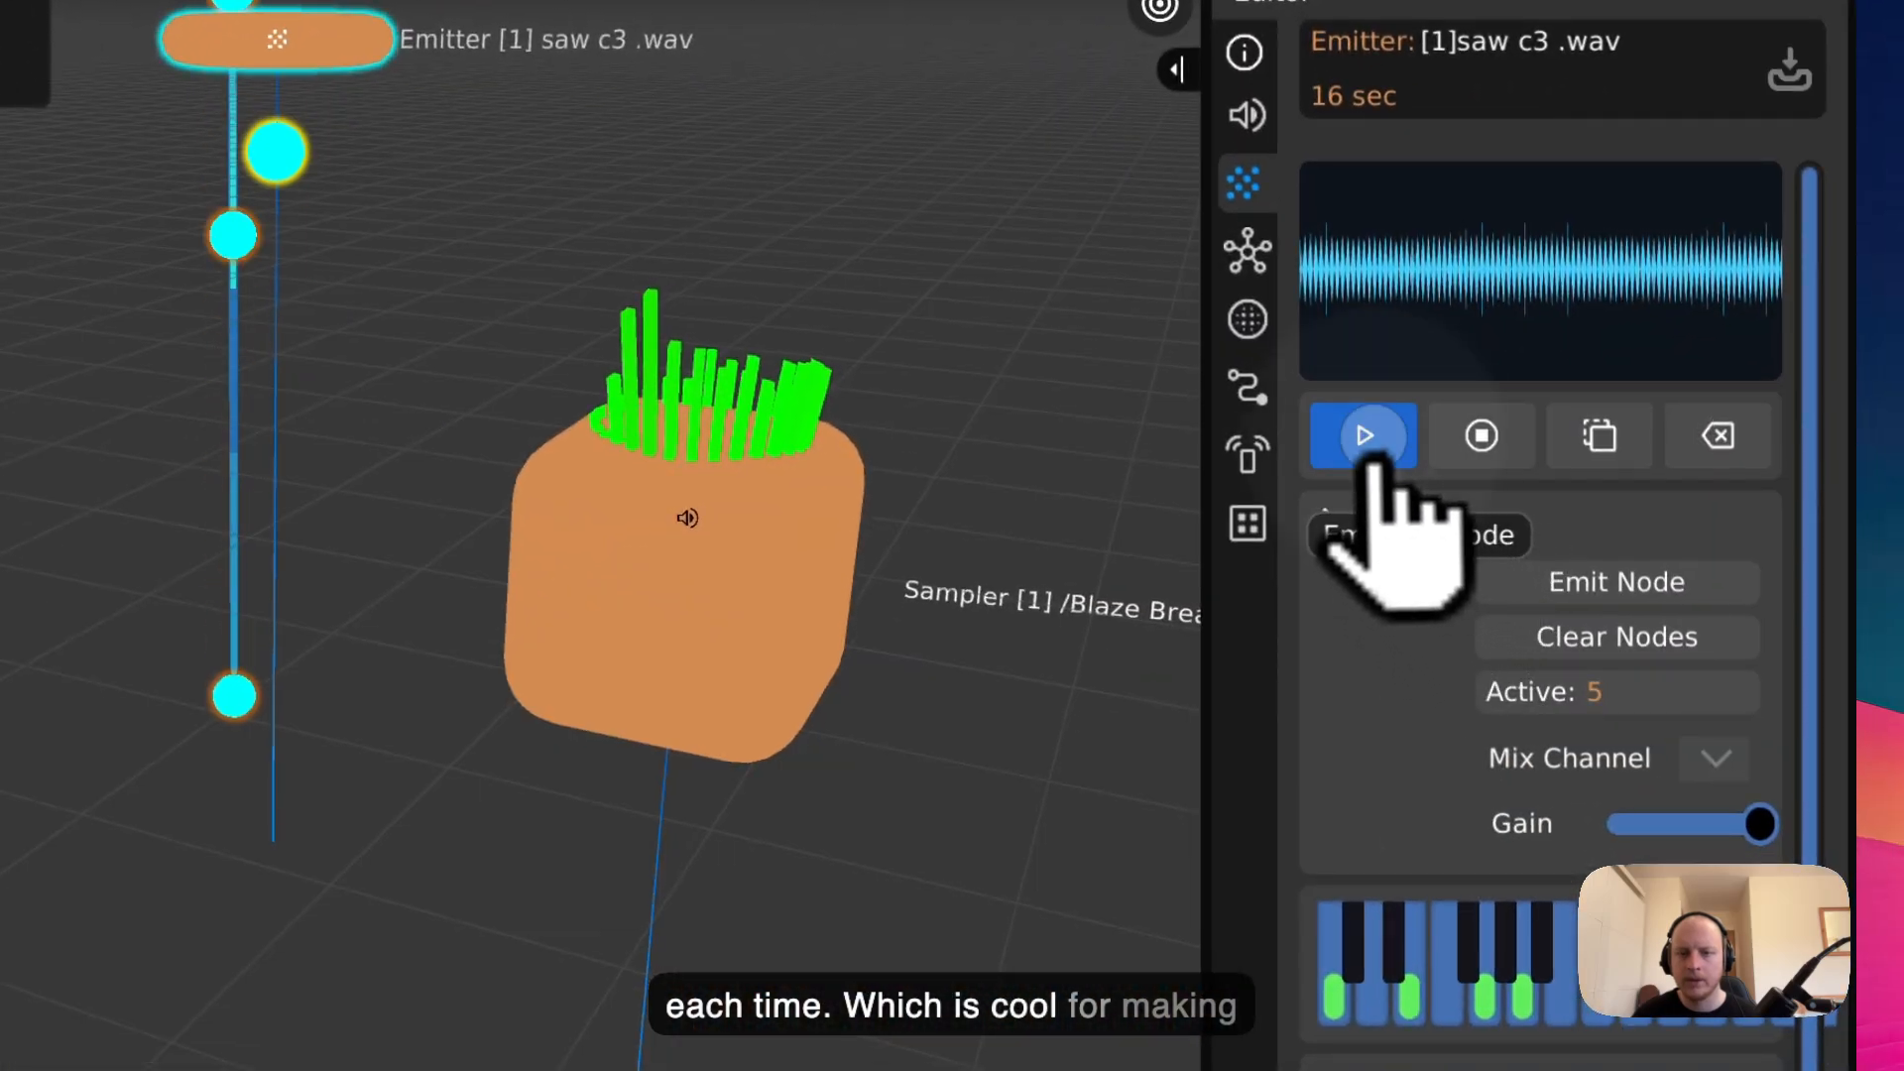
{"action": "triple_click", "coordinate": [1371, 436]}
{"action": "triple_click", "coordinate": [1371, 436]}
{"action": "triple_click", "coordinate": [1371, 436]}
{"action": "left_click", "coordinate": [1372, 436]}
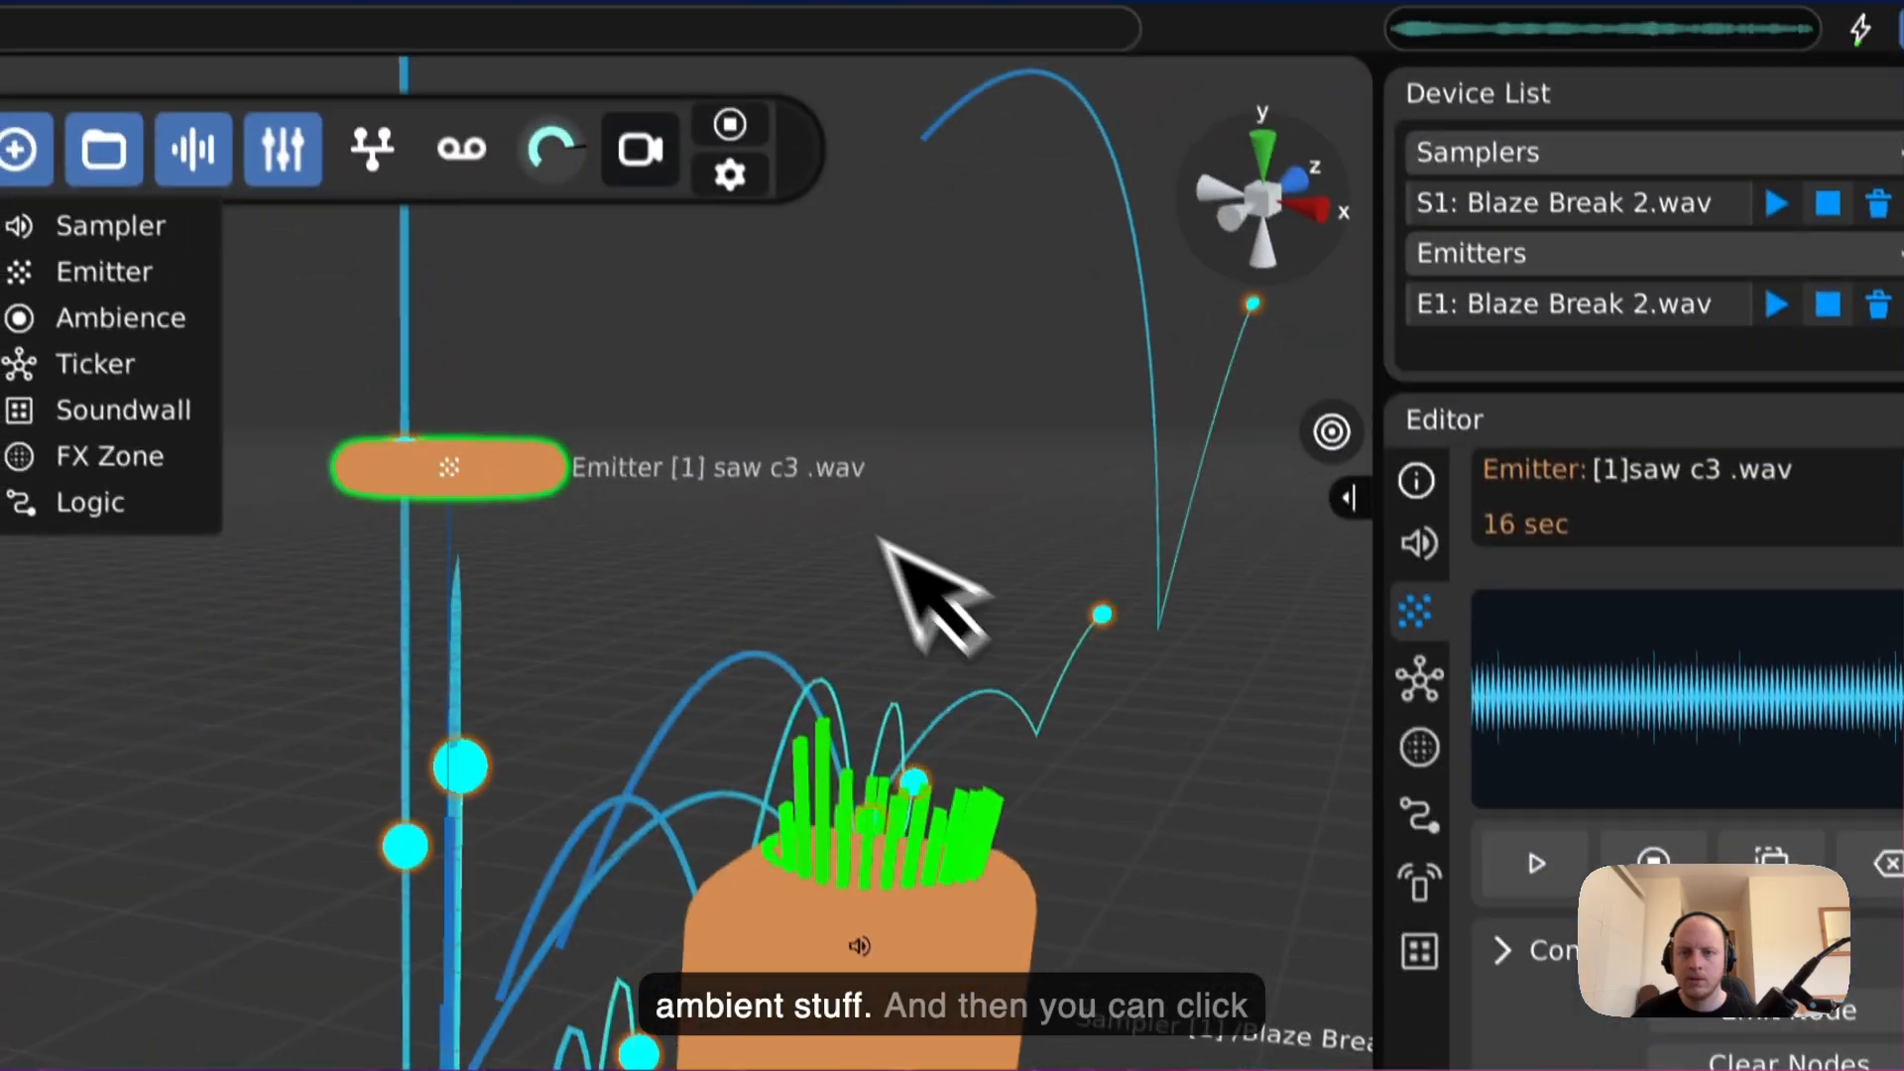
{"action": "left_click", "coordinate": [730, 124]}
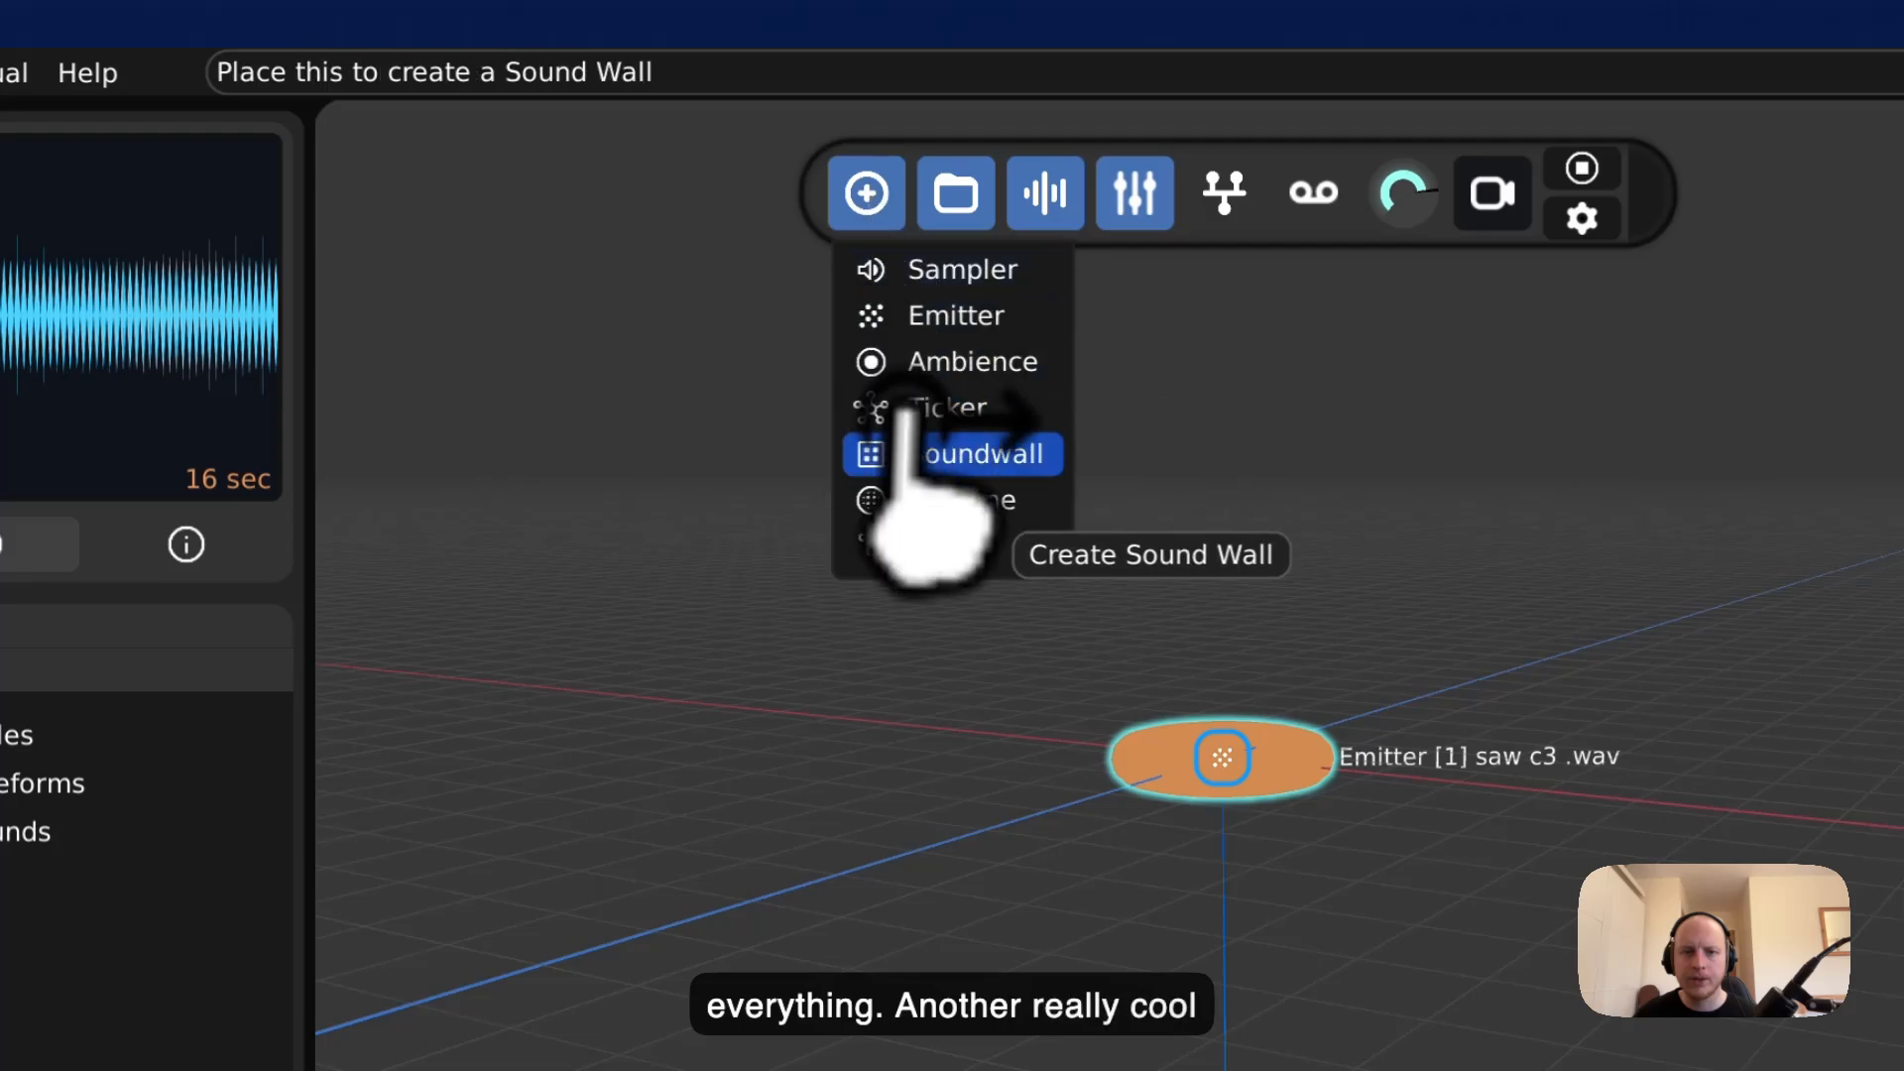
- Place a sound wall in the scene and stretch it into a large surface behind the emitter and sampler
{"action": "left_click_drag", "start_coordinate": [924, 451], "coordinate": [853, 709]}
{"action": "left_click", "coordinate": [1027, 840]}
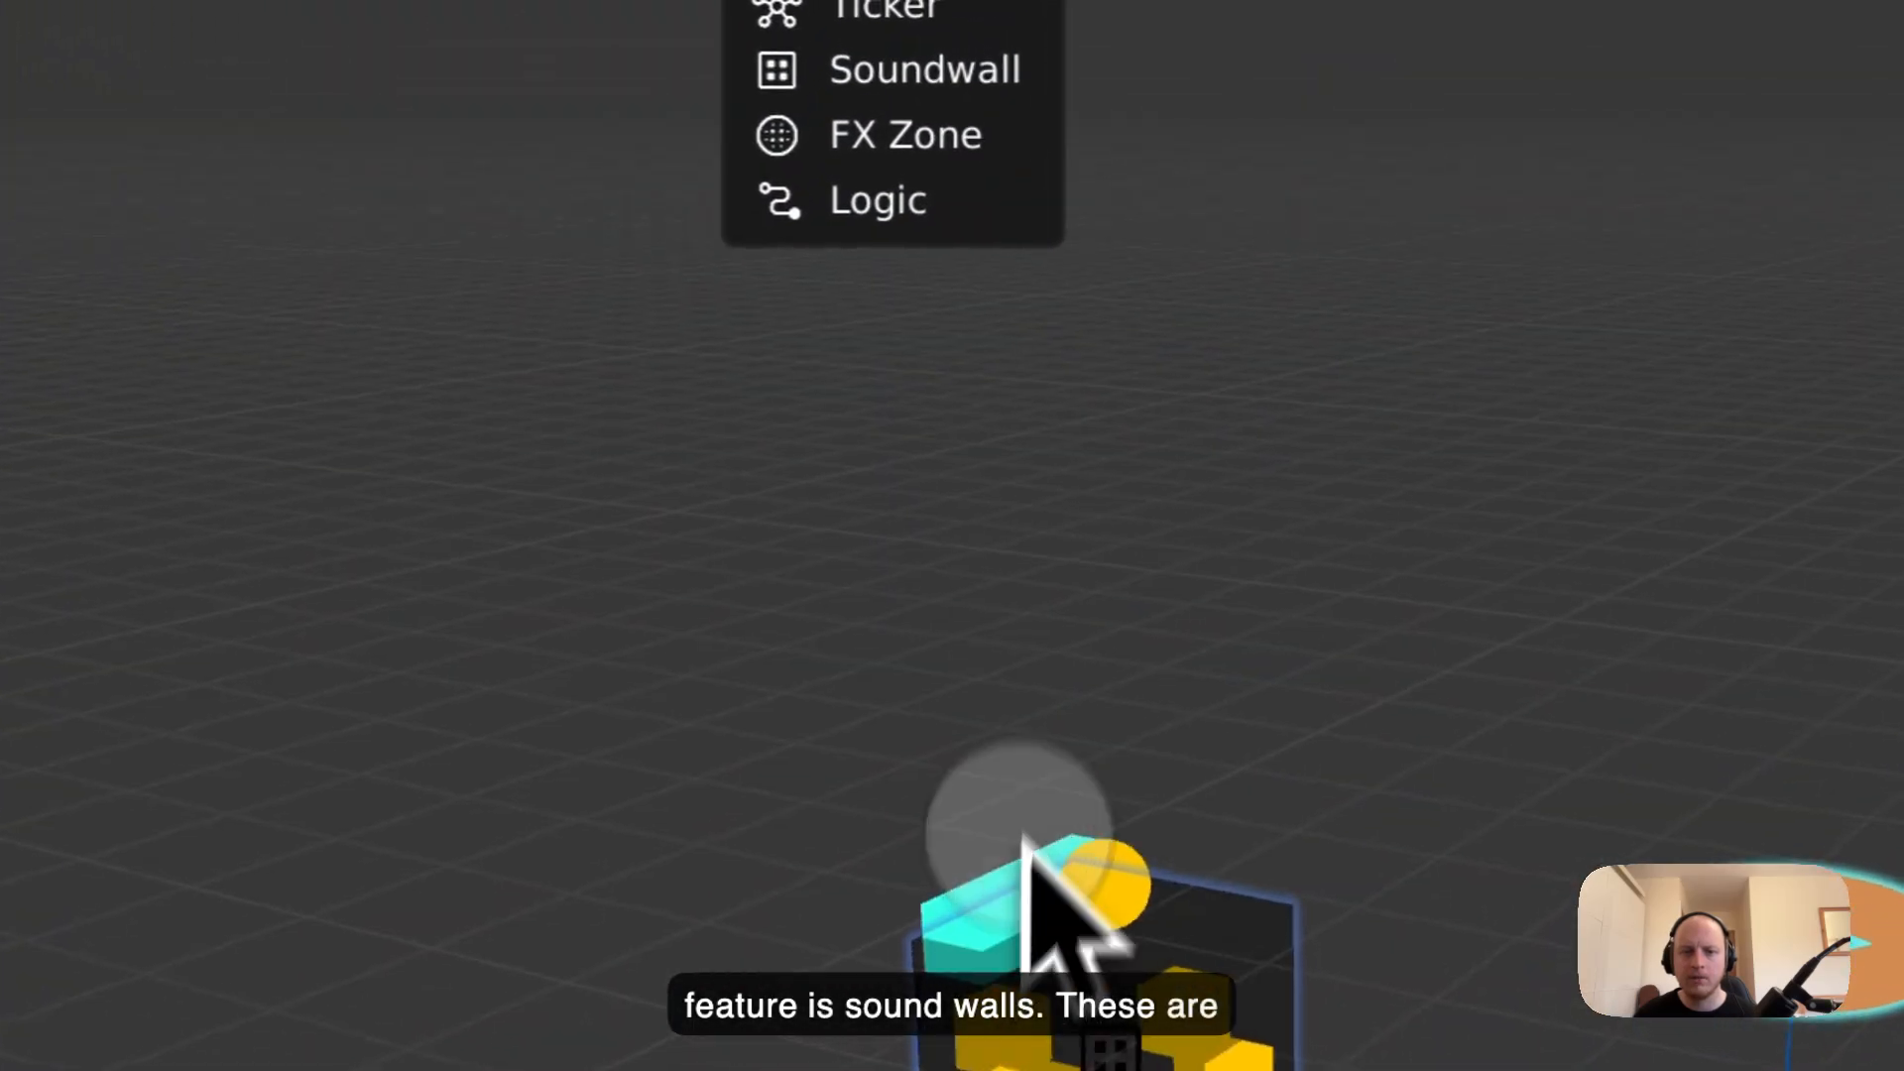
{"action": "left_click_drag", "start_coordinate": [1024, 838], "coordinate": [1005, 585]}
{"action": "left_click_drag", "start_coordinate": [918, 629], "coordinate": [1289, 629]}
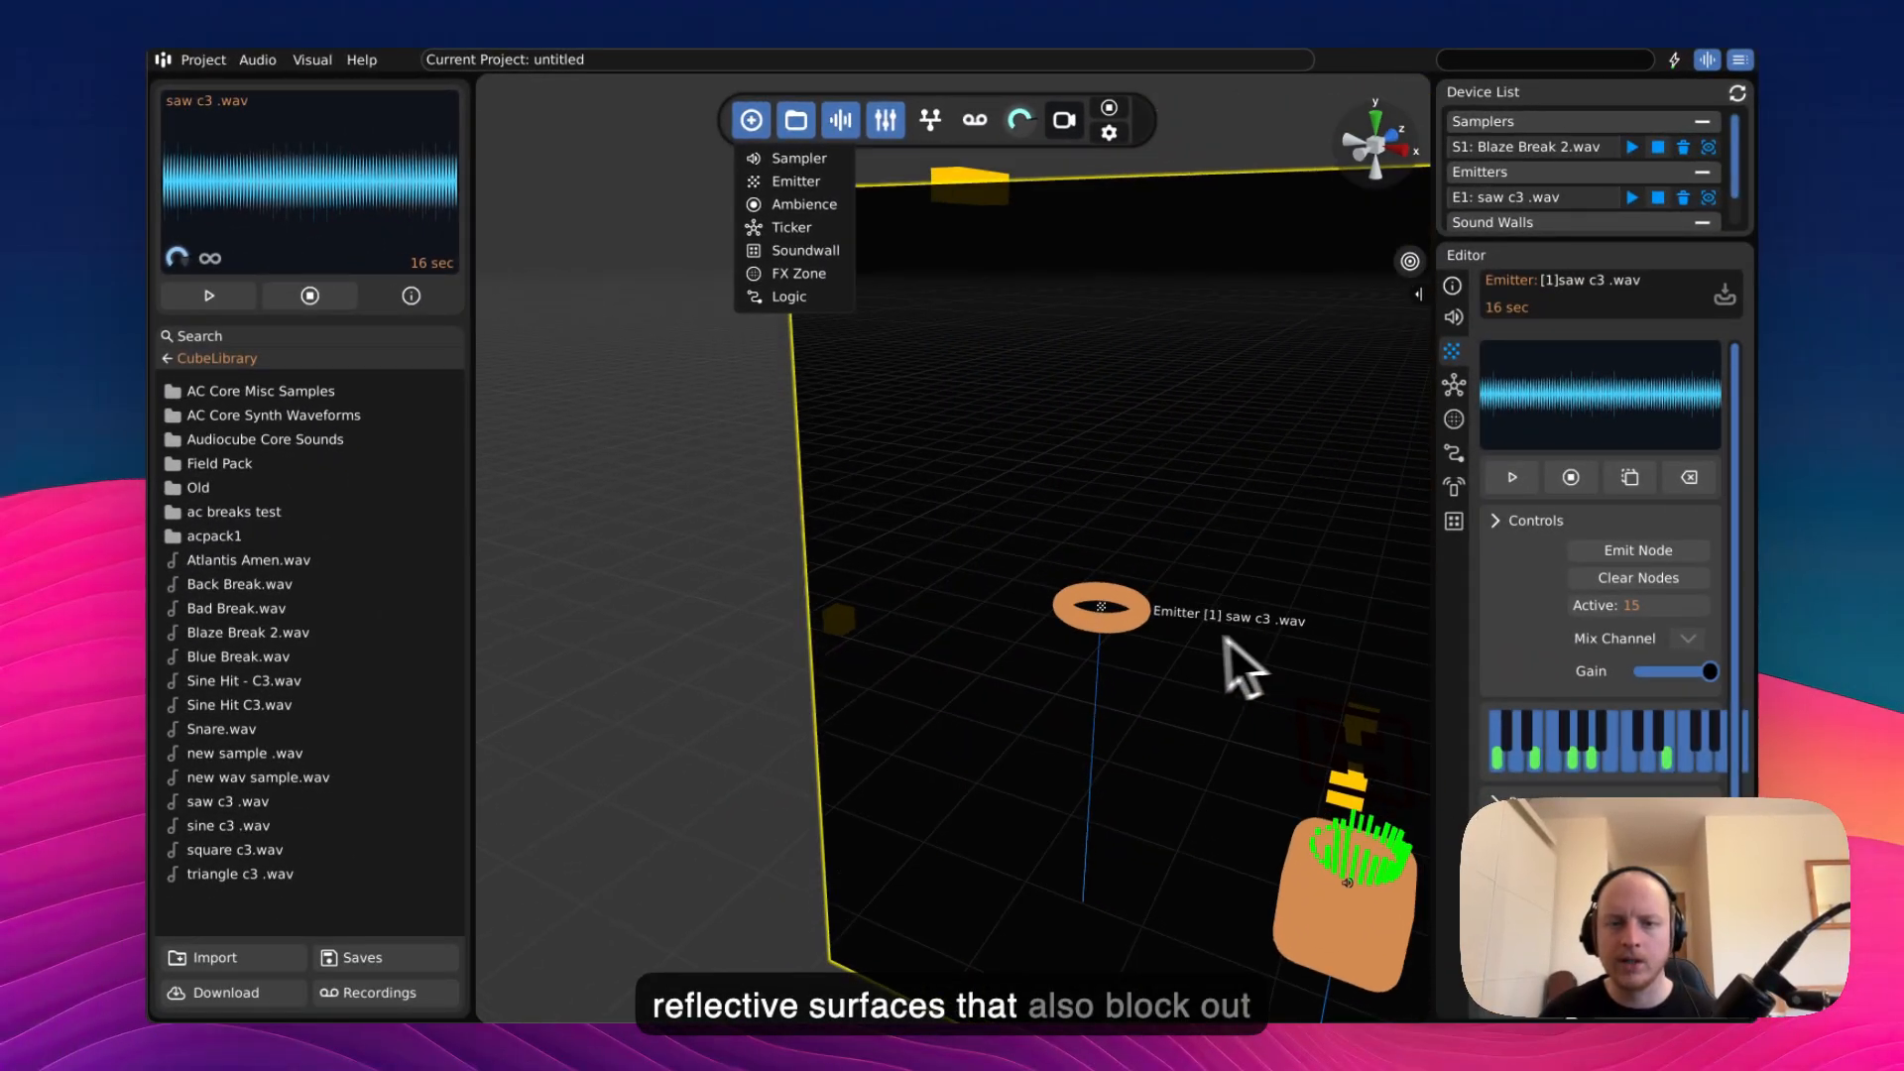
- Select the Blaze Break 2 sampler in front of the sound wall and start playing it
{"action": "scroll", "coordinate": [1226, 640], "scroll_direction": "down", "scroll_amount": 5}
{"action": "right_click_drag", "start_coordinate": [1225, 640], "coordinate": [956, 531]}
{"action": "left_click_drag", "start_coordinate": [956, 531], "coordinate": [1075, 535]}
{"action": "left_click", "coordinate": [975, 746]}
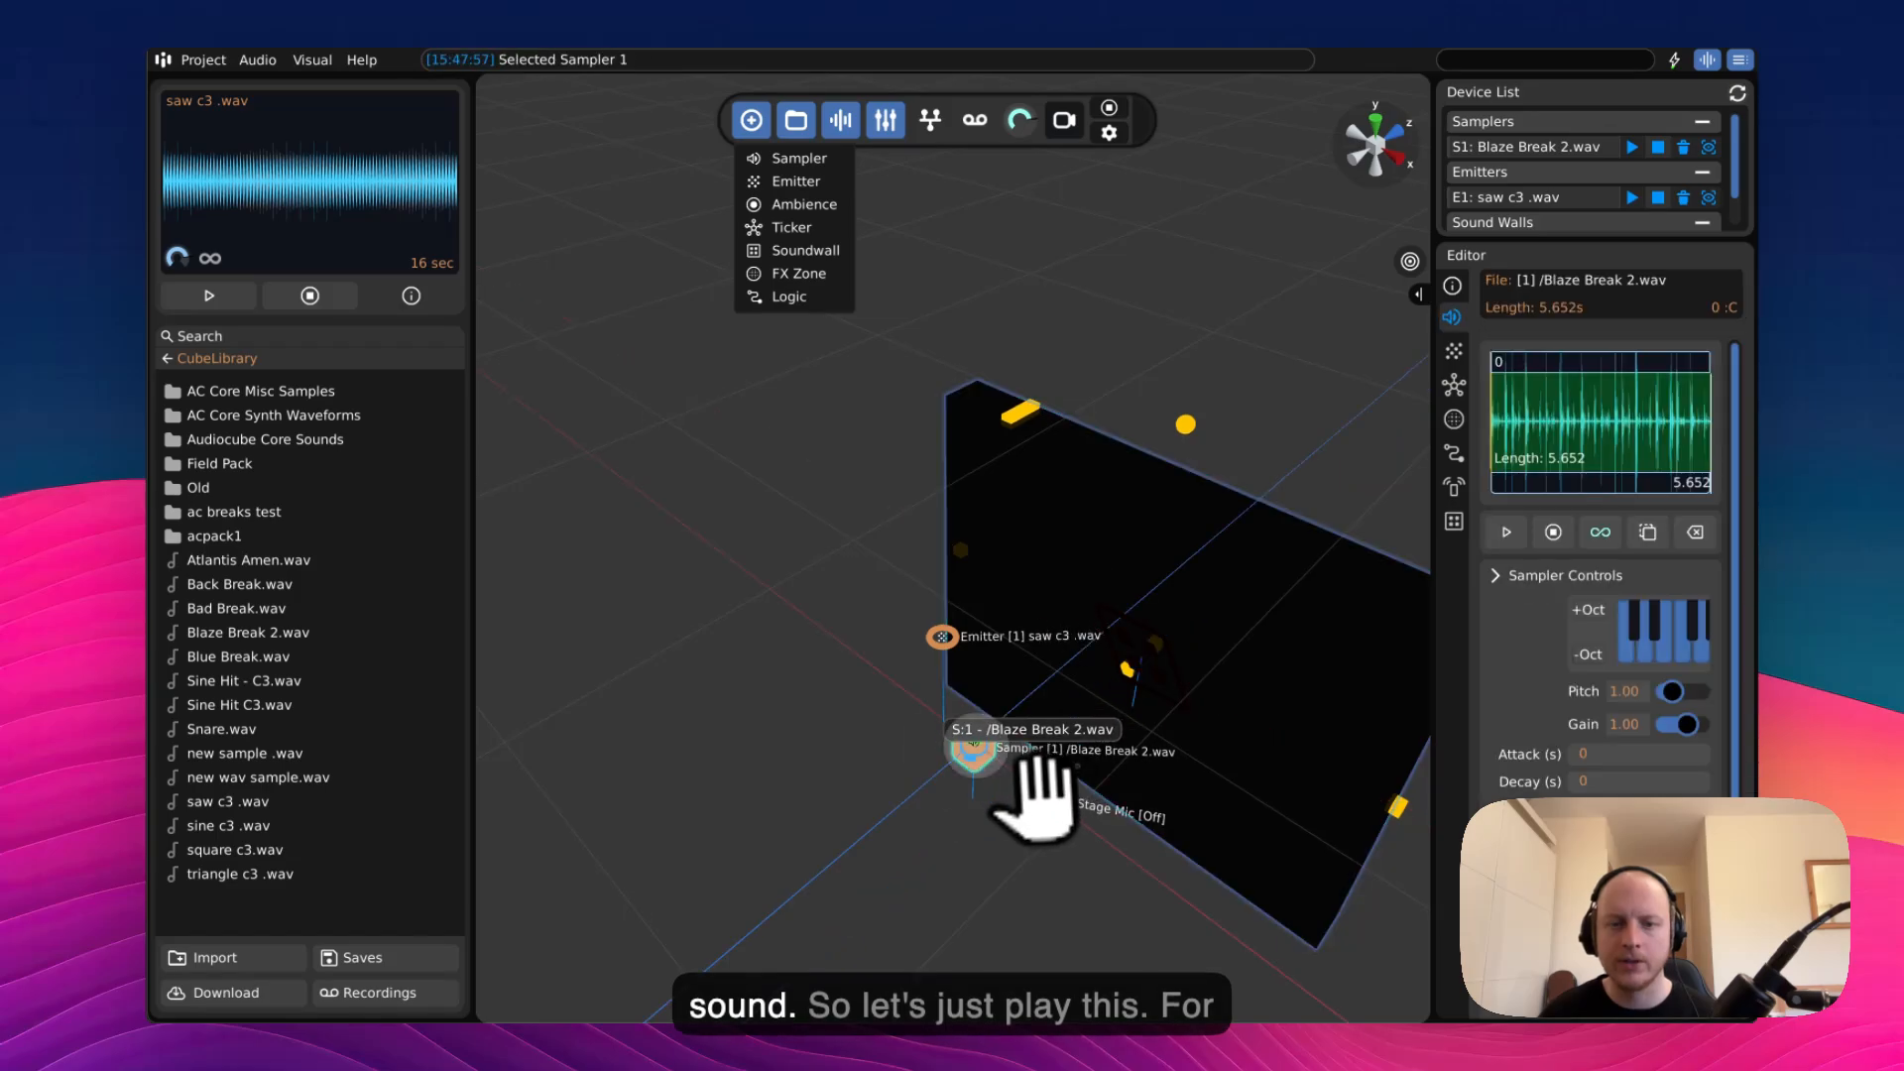
{"action": "right_click_drag", "start_coordinate": [986, 742], "coordinate": [1031, 474]}
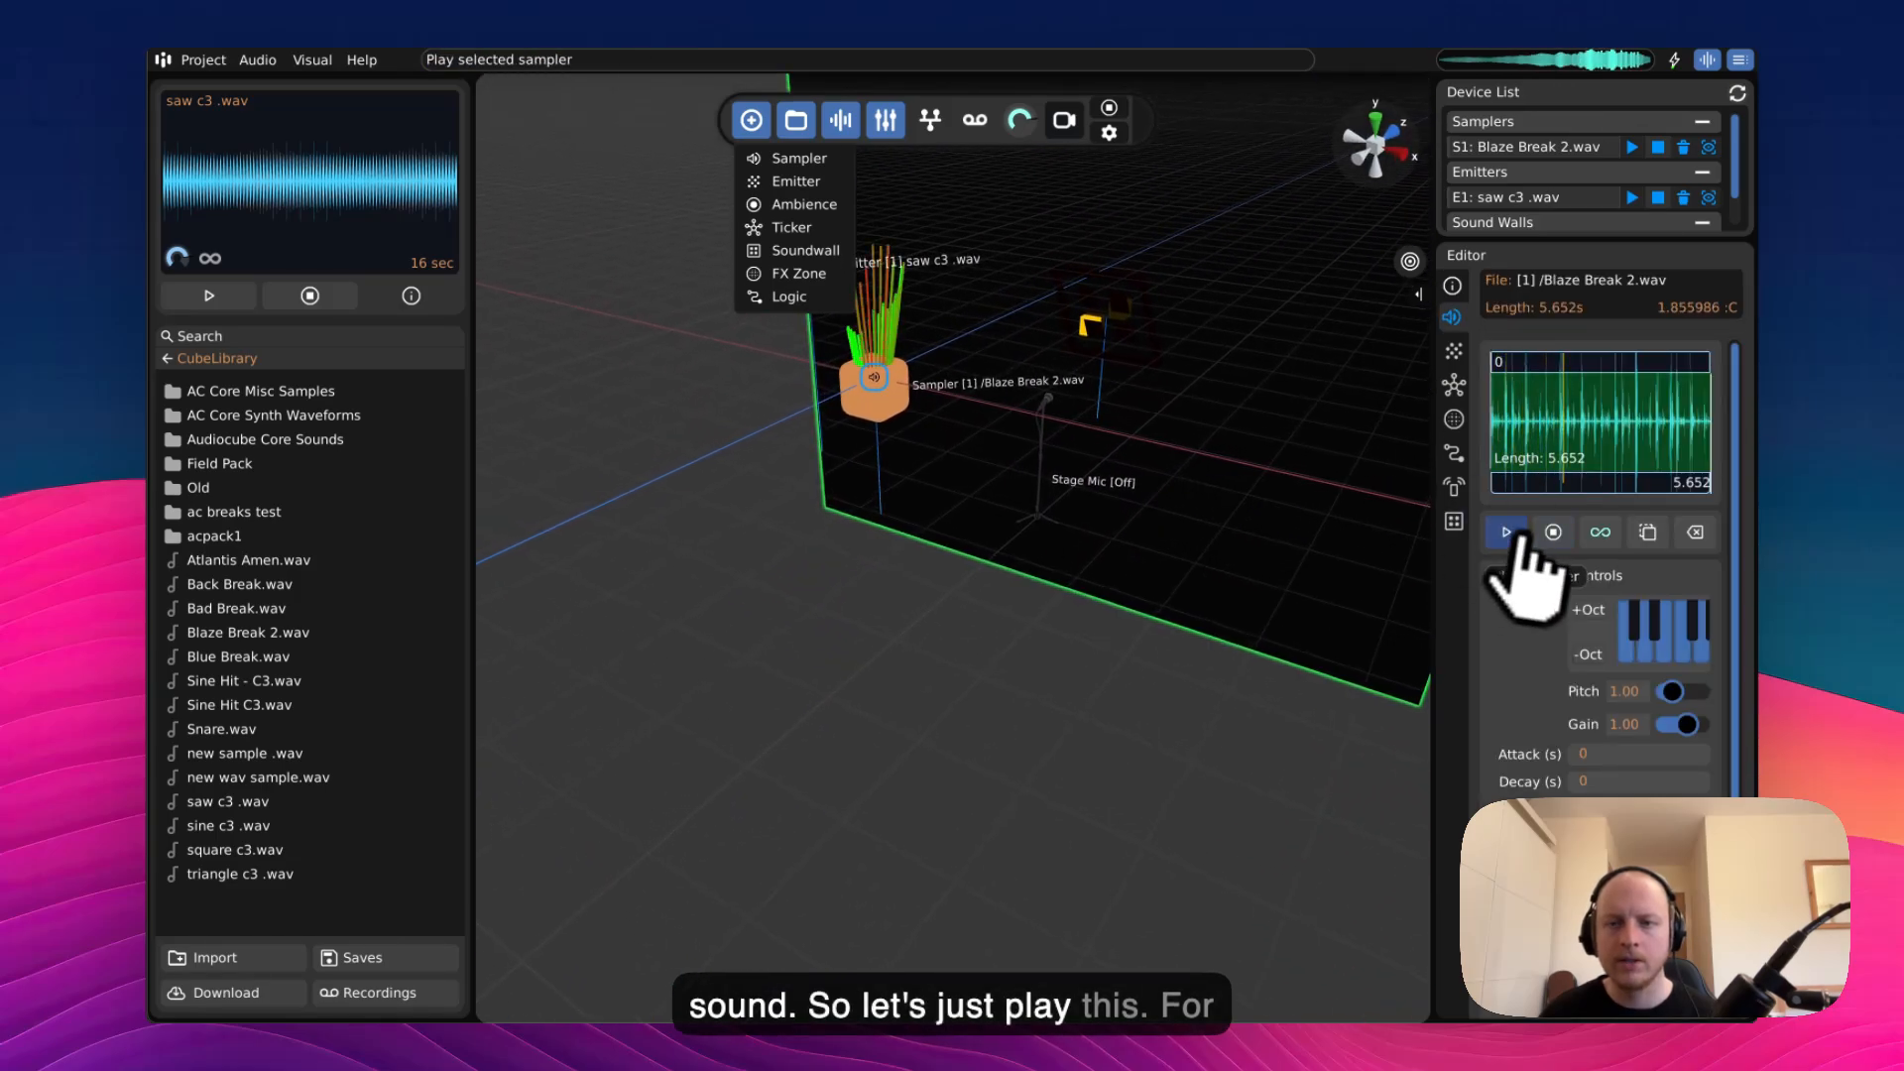
{"action": "right_click_drag", "start_coordinate": [932, 566], "coordinate": [961, 552]}
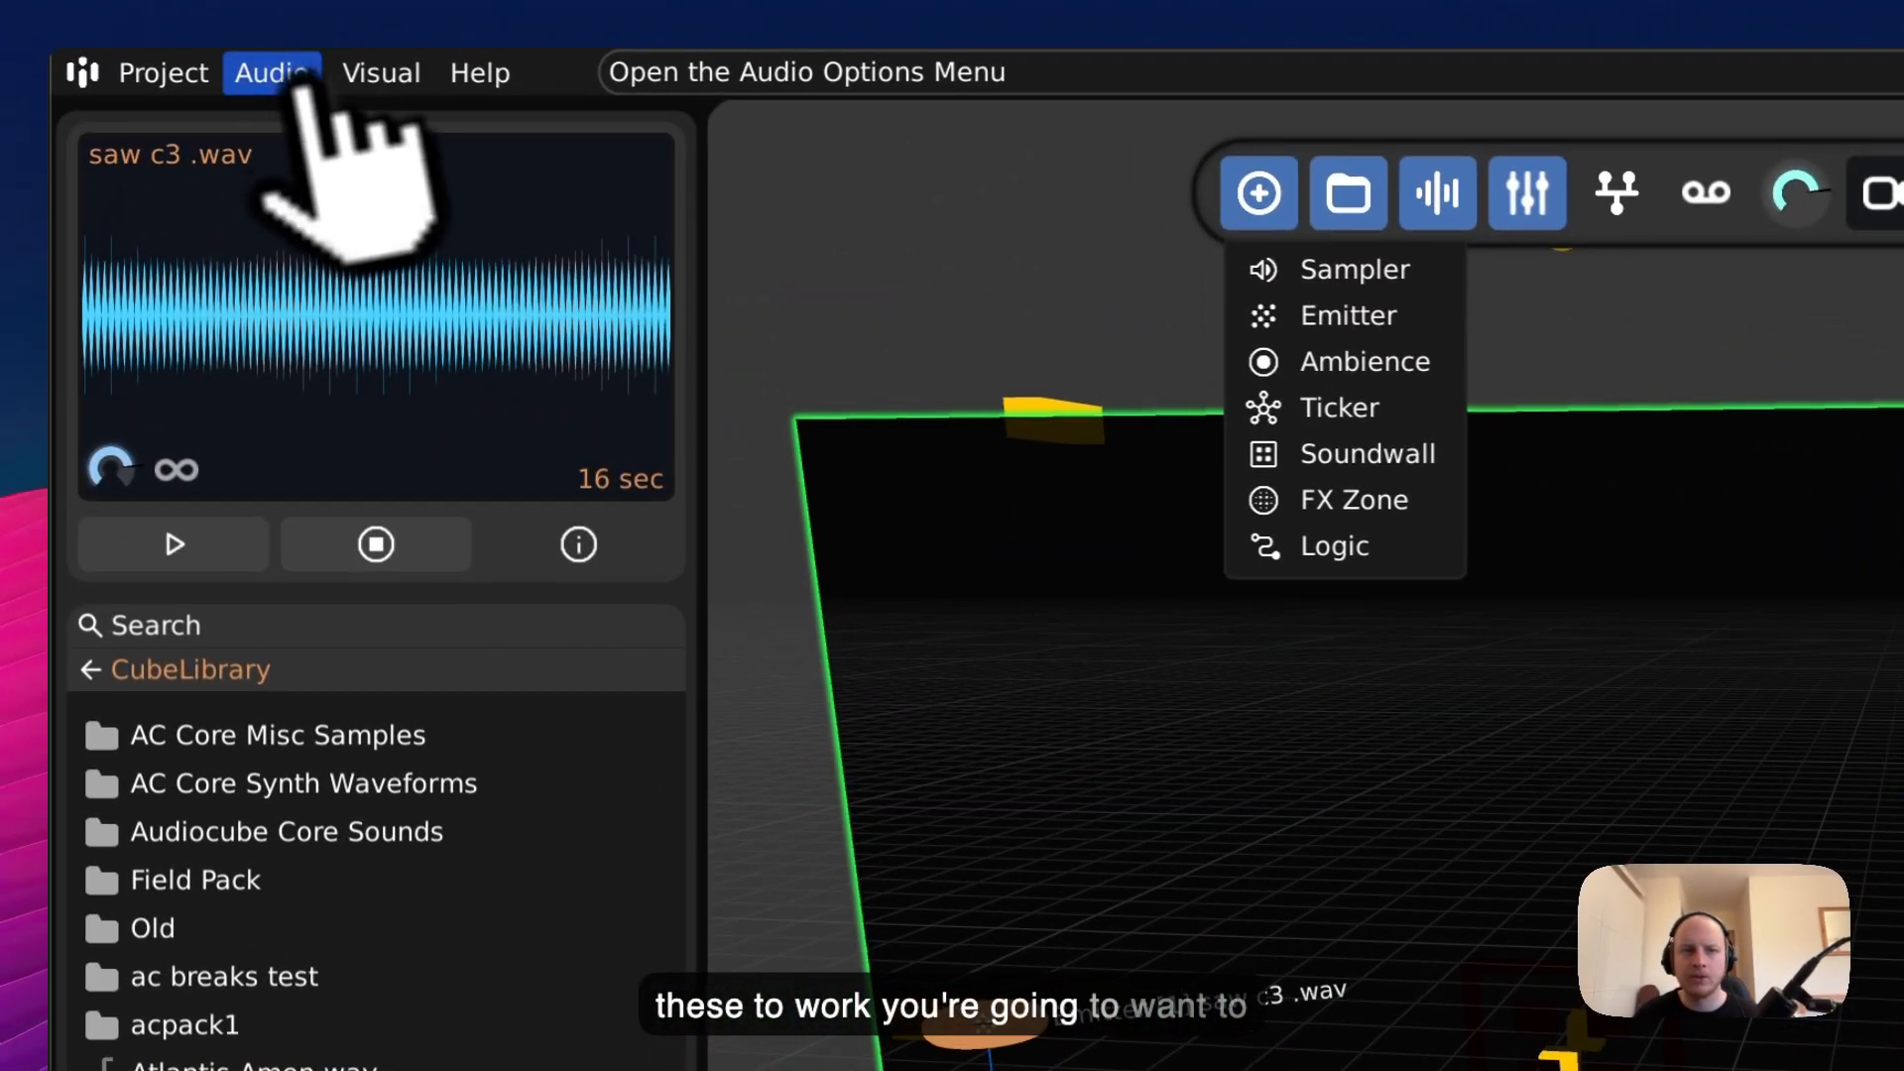
- Enable Occlusion and Reflections in the spatial acoustics settings and raise the reflection level to a little over half
{"action": "left_click", "coordinate": [294, 82]}
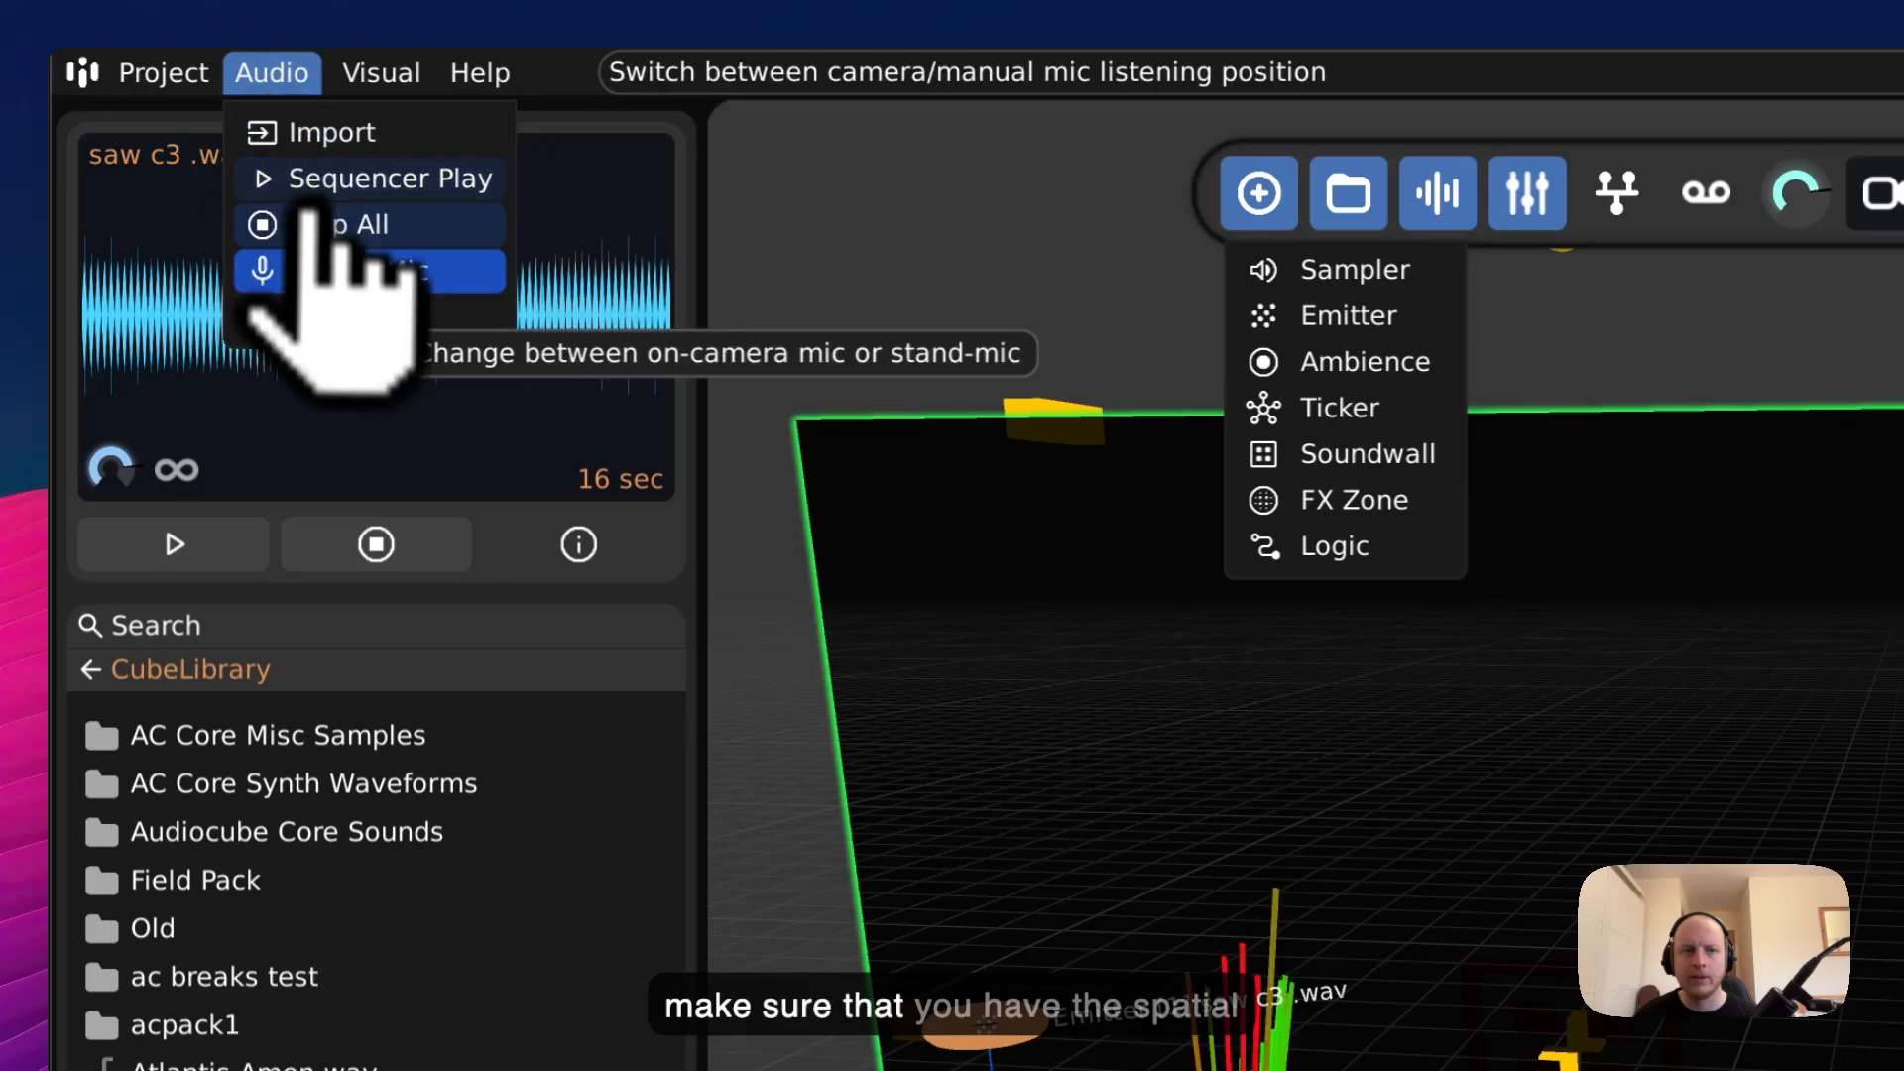
{"action": "mouse_move", "coordinate": [357, 319]}
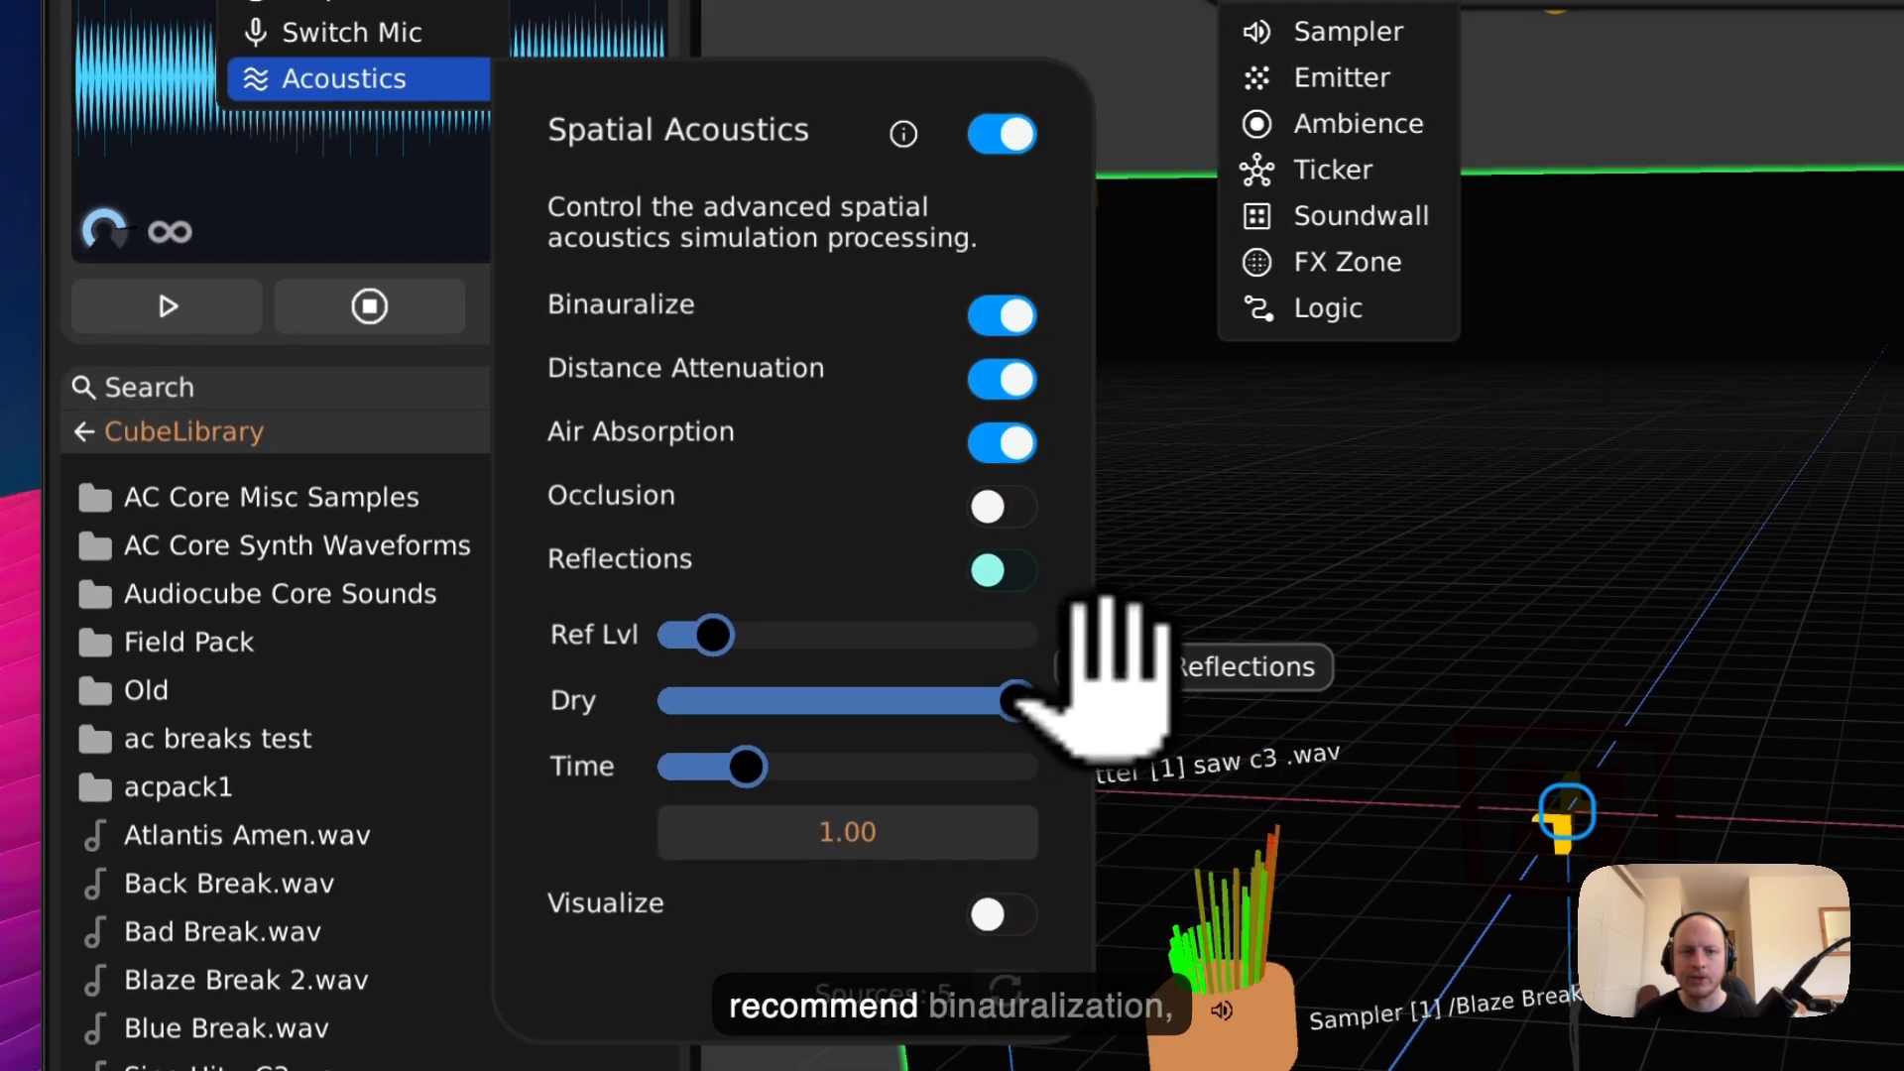
{"action": "left_click", "coordinate": [1001, 506]}
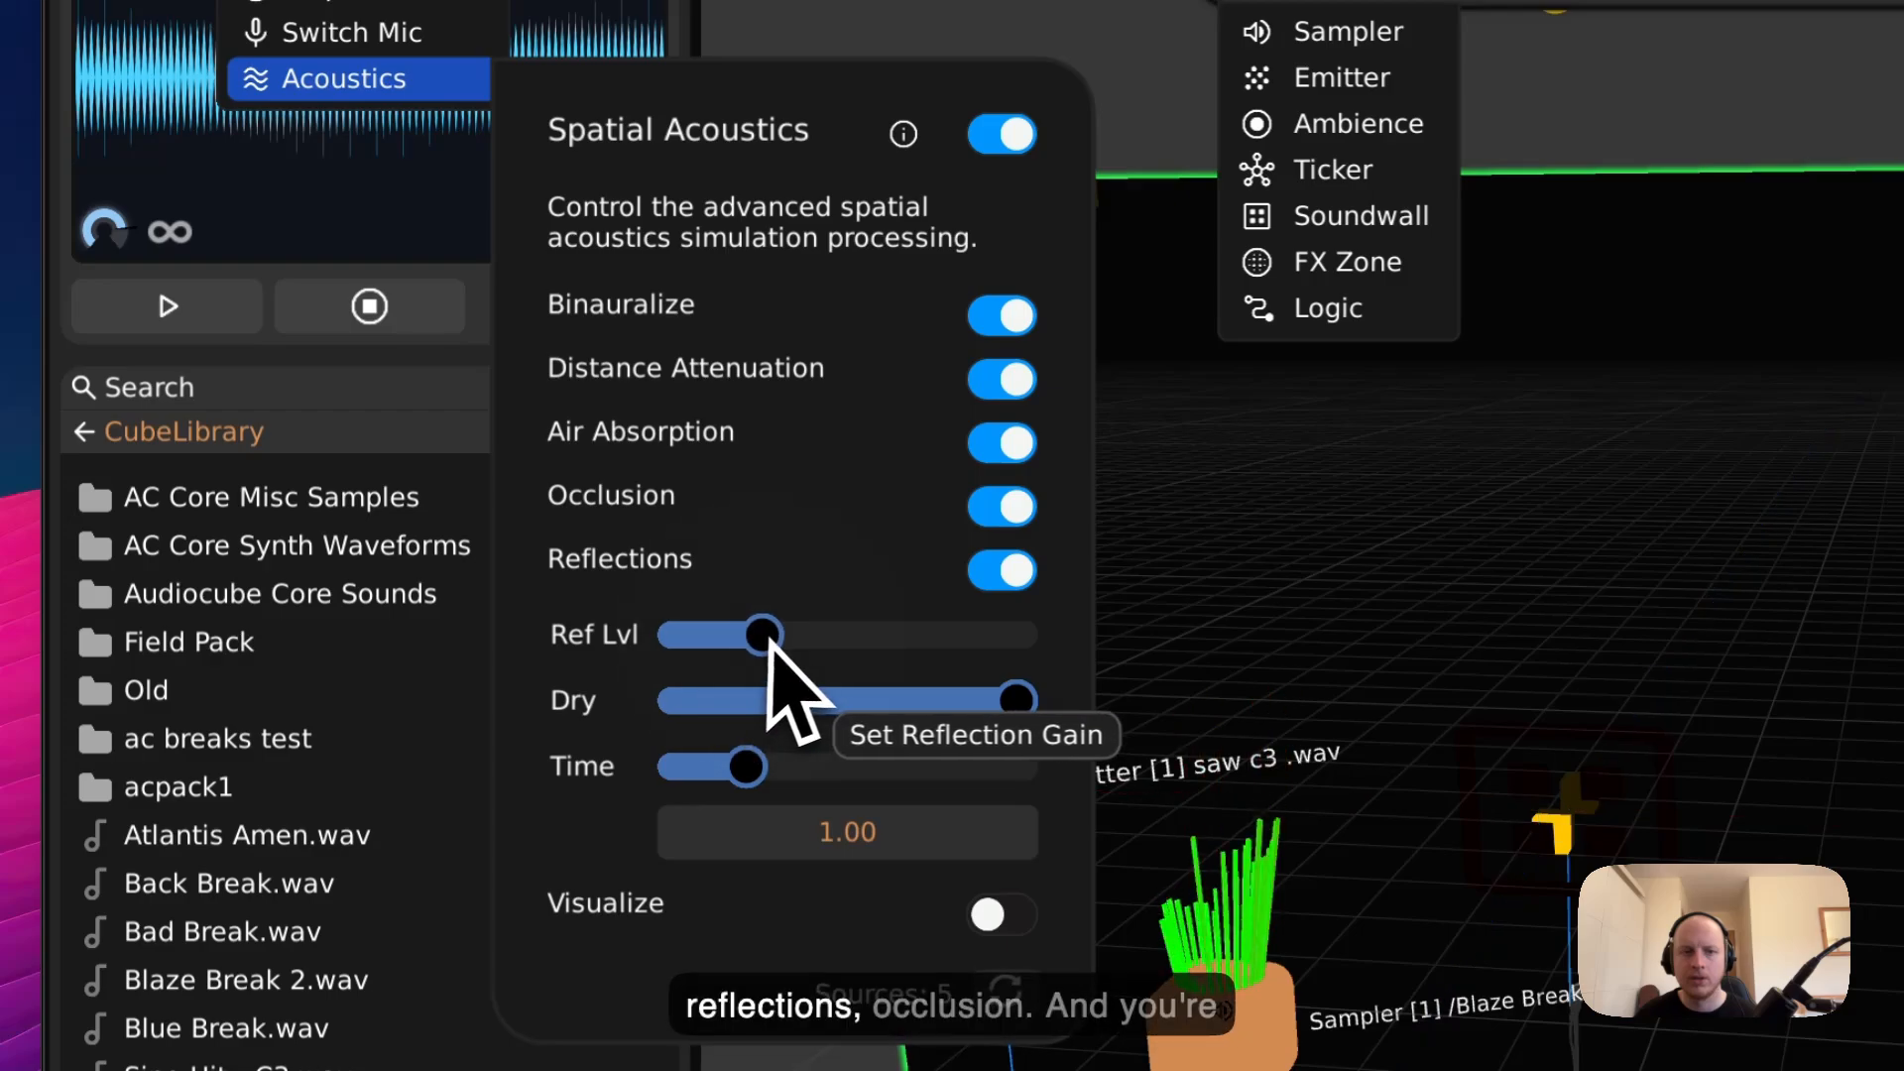
{"action": "left_click_drag", "start_coordinate": [770, 641], "coordinate": [812, 639]}
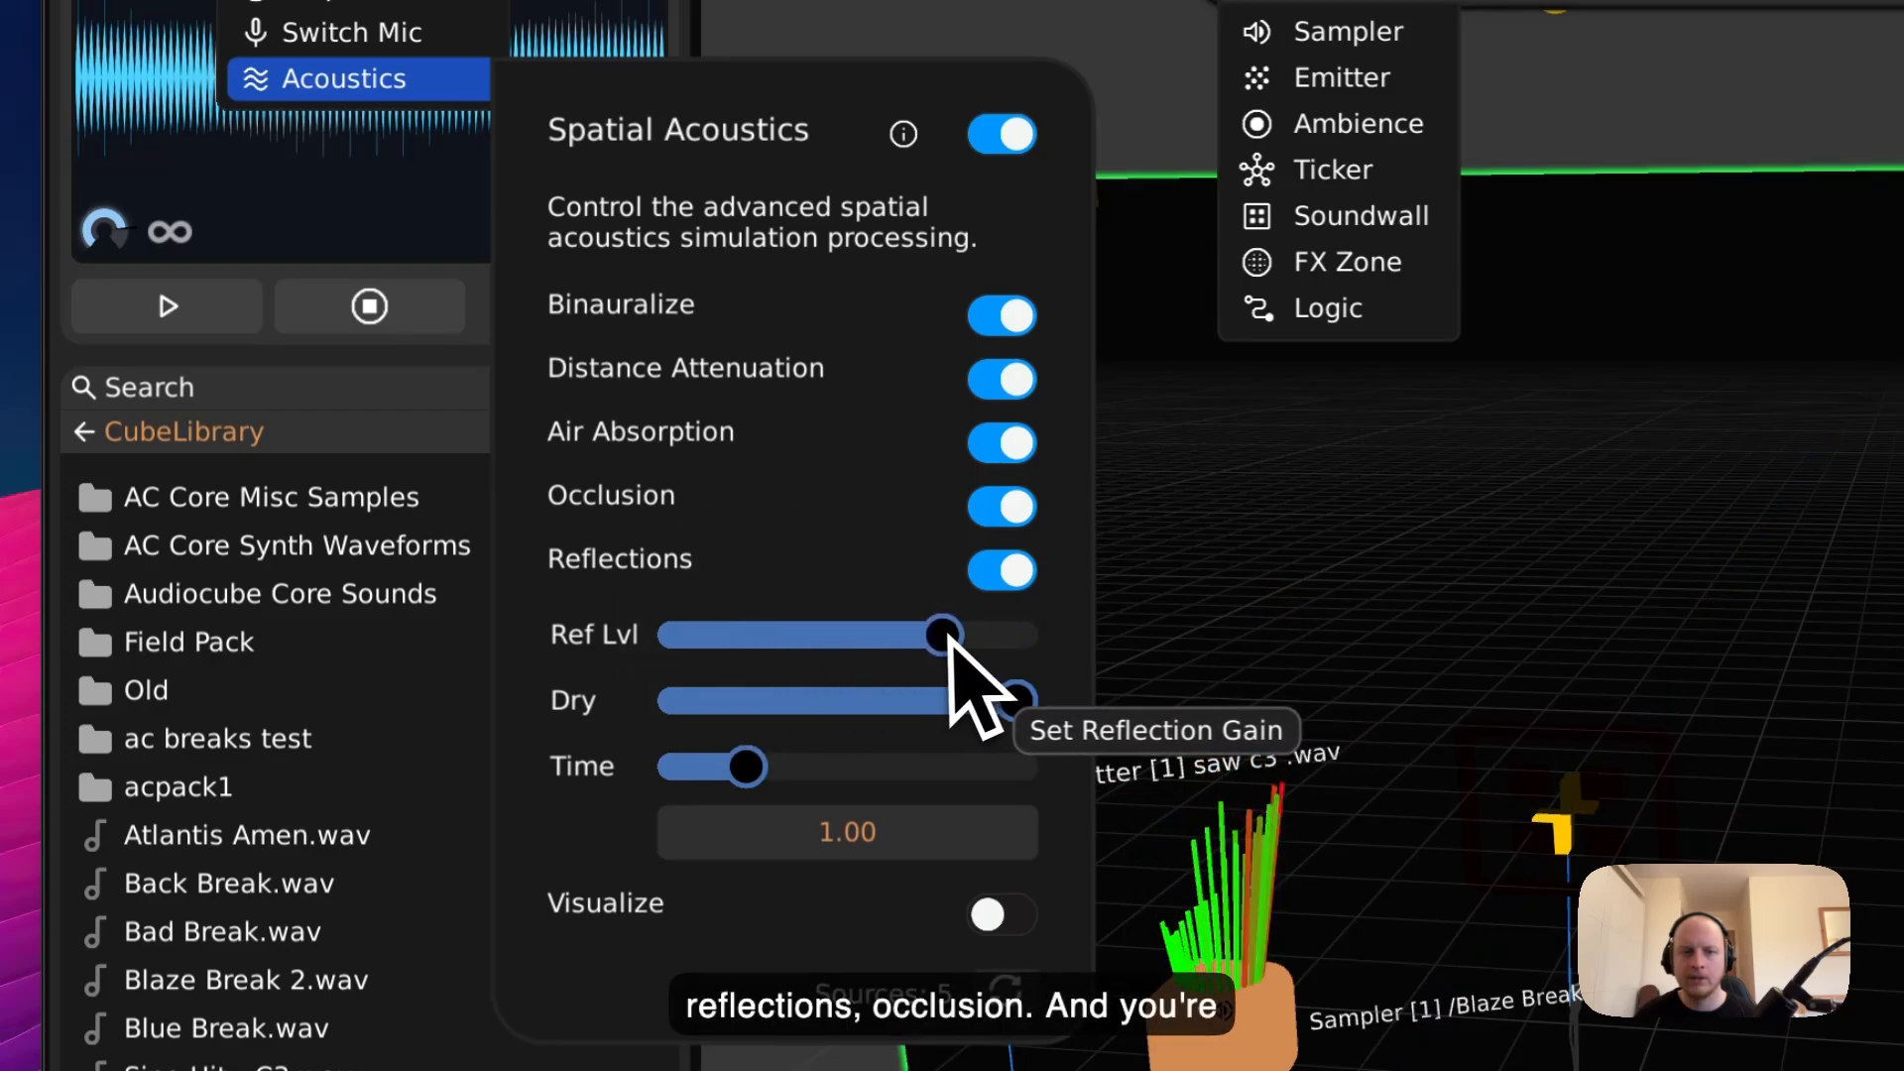
{"action": "left_click_drag", "start_coordinate": [952, 643], "coordinate": [833, 636]}
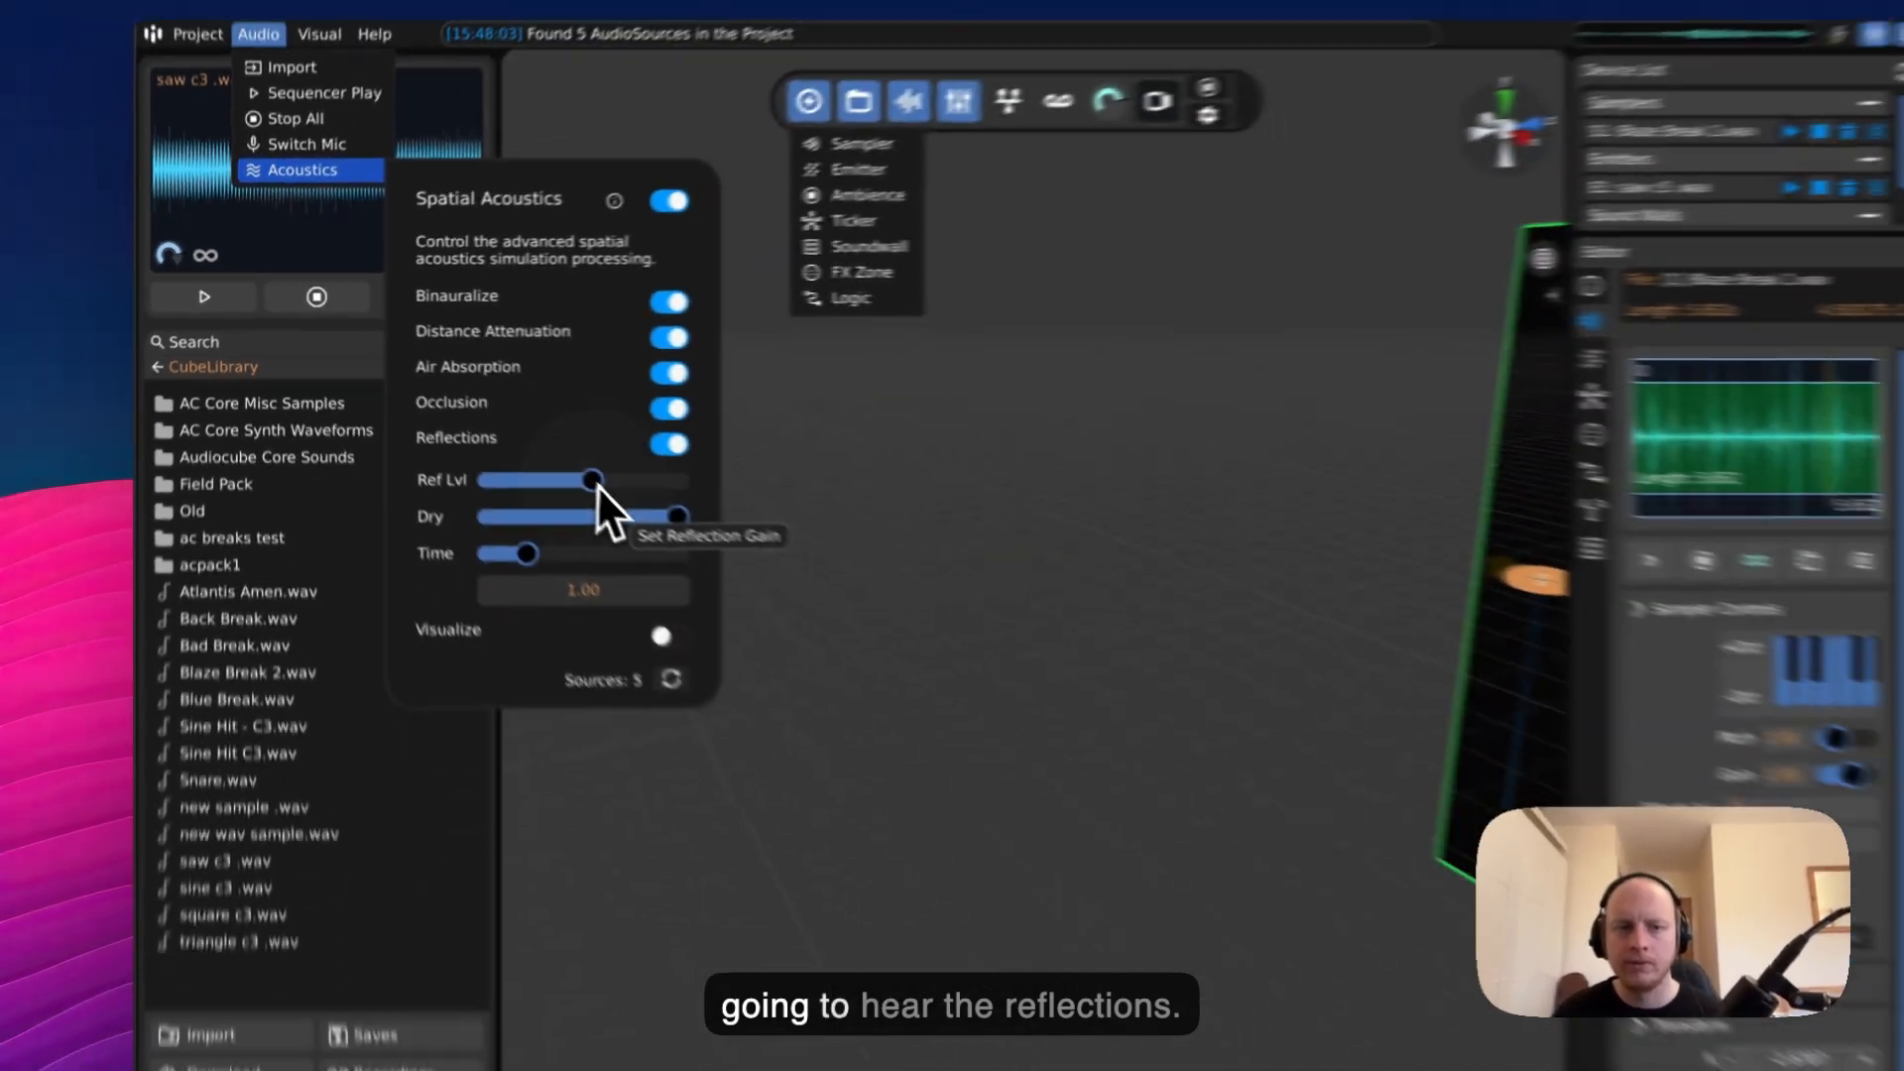
- Move the playing sampler well away from the sound wall to hear its sound bounce off the surface
{"action": "right_click_drag", "start_coordinate": [814, 605], "coordinate": [1306, 681]}
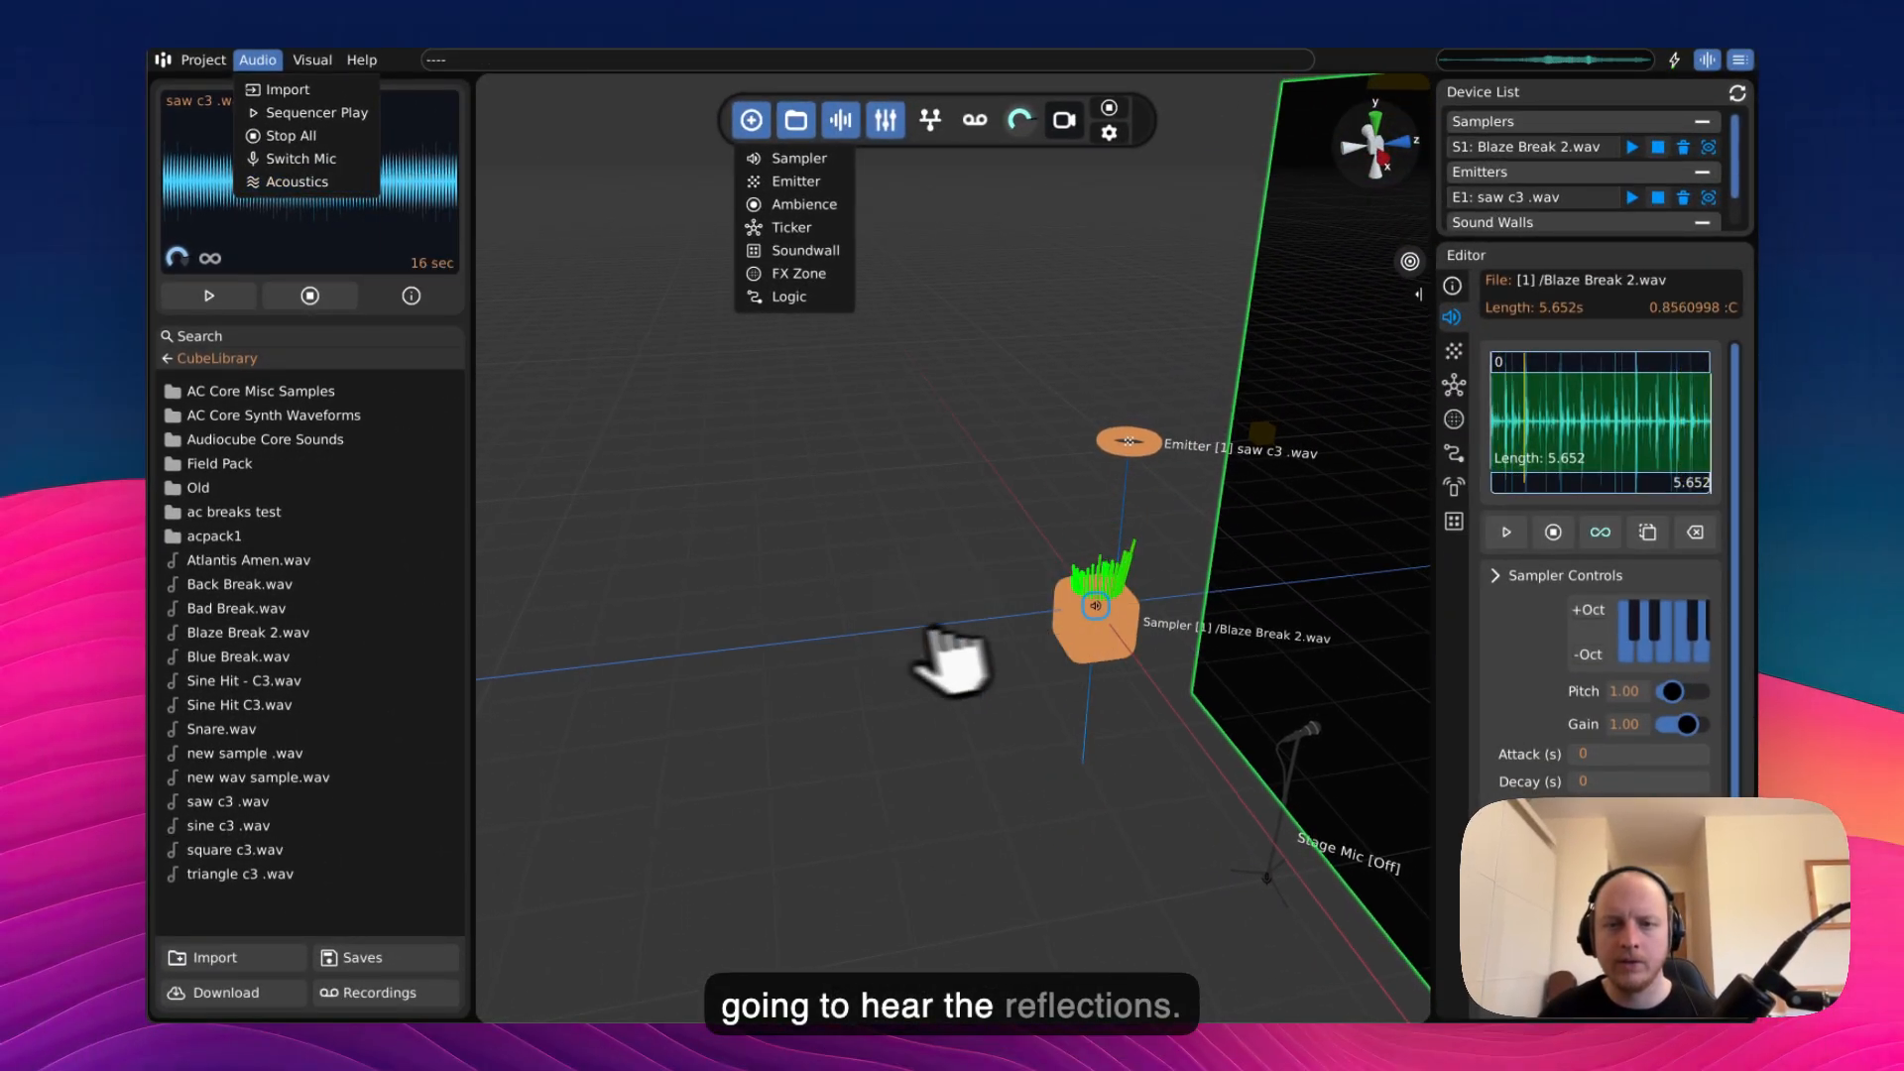
{"action": "left_click_drag", "start_coordinate": [977, 650], "coordinate": [583, 700]}
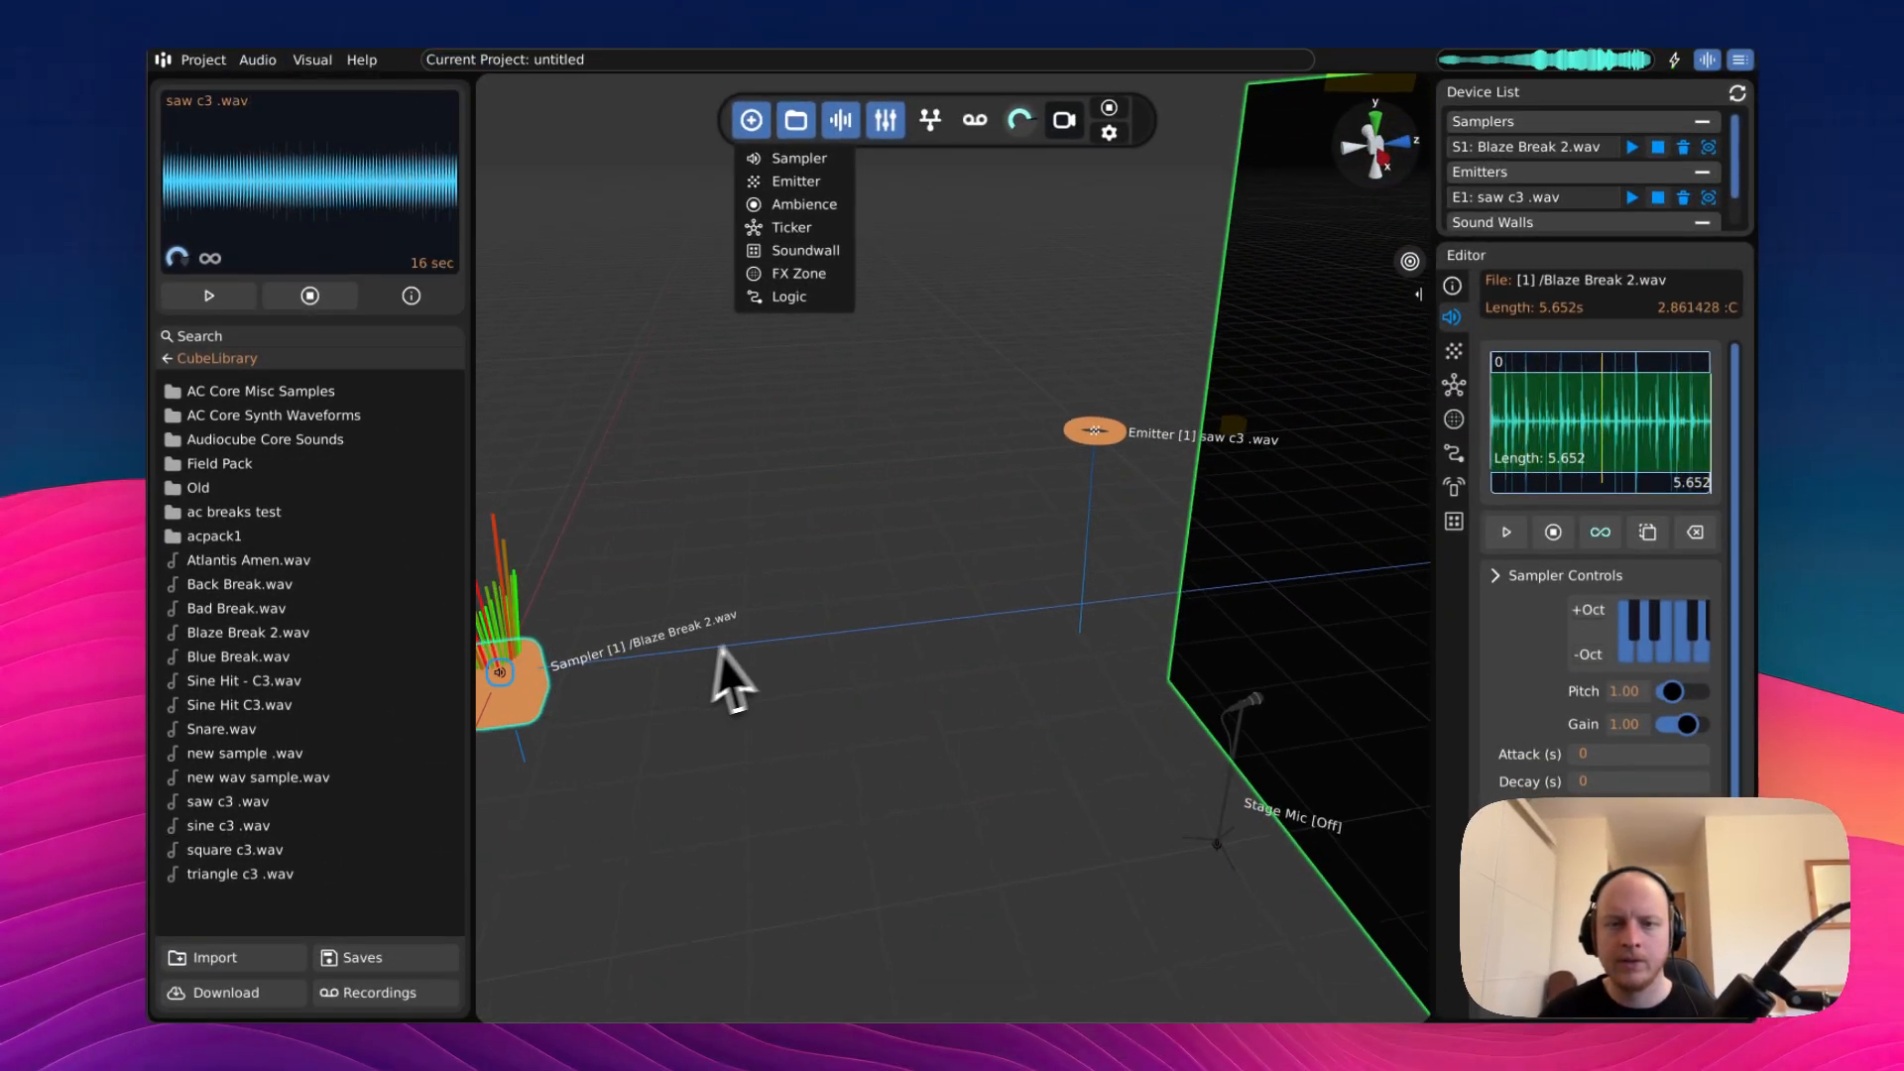
{"action": "scroll", "coordinate": [883, 573], "scroll_direction": "up", "scroll_amount": 5}
{"action": "right_click_drag", "start_coordinate": [722, 650], "coordinate": [833, 424]}
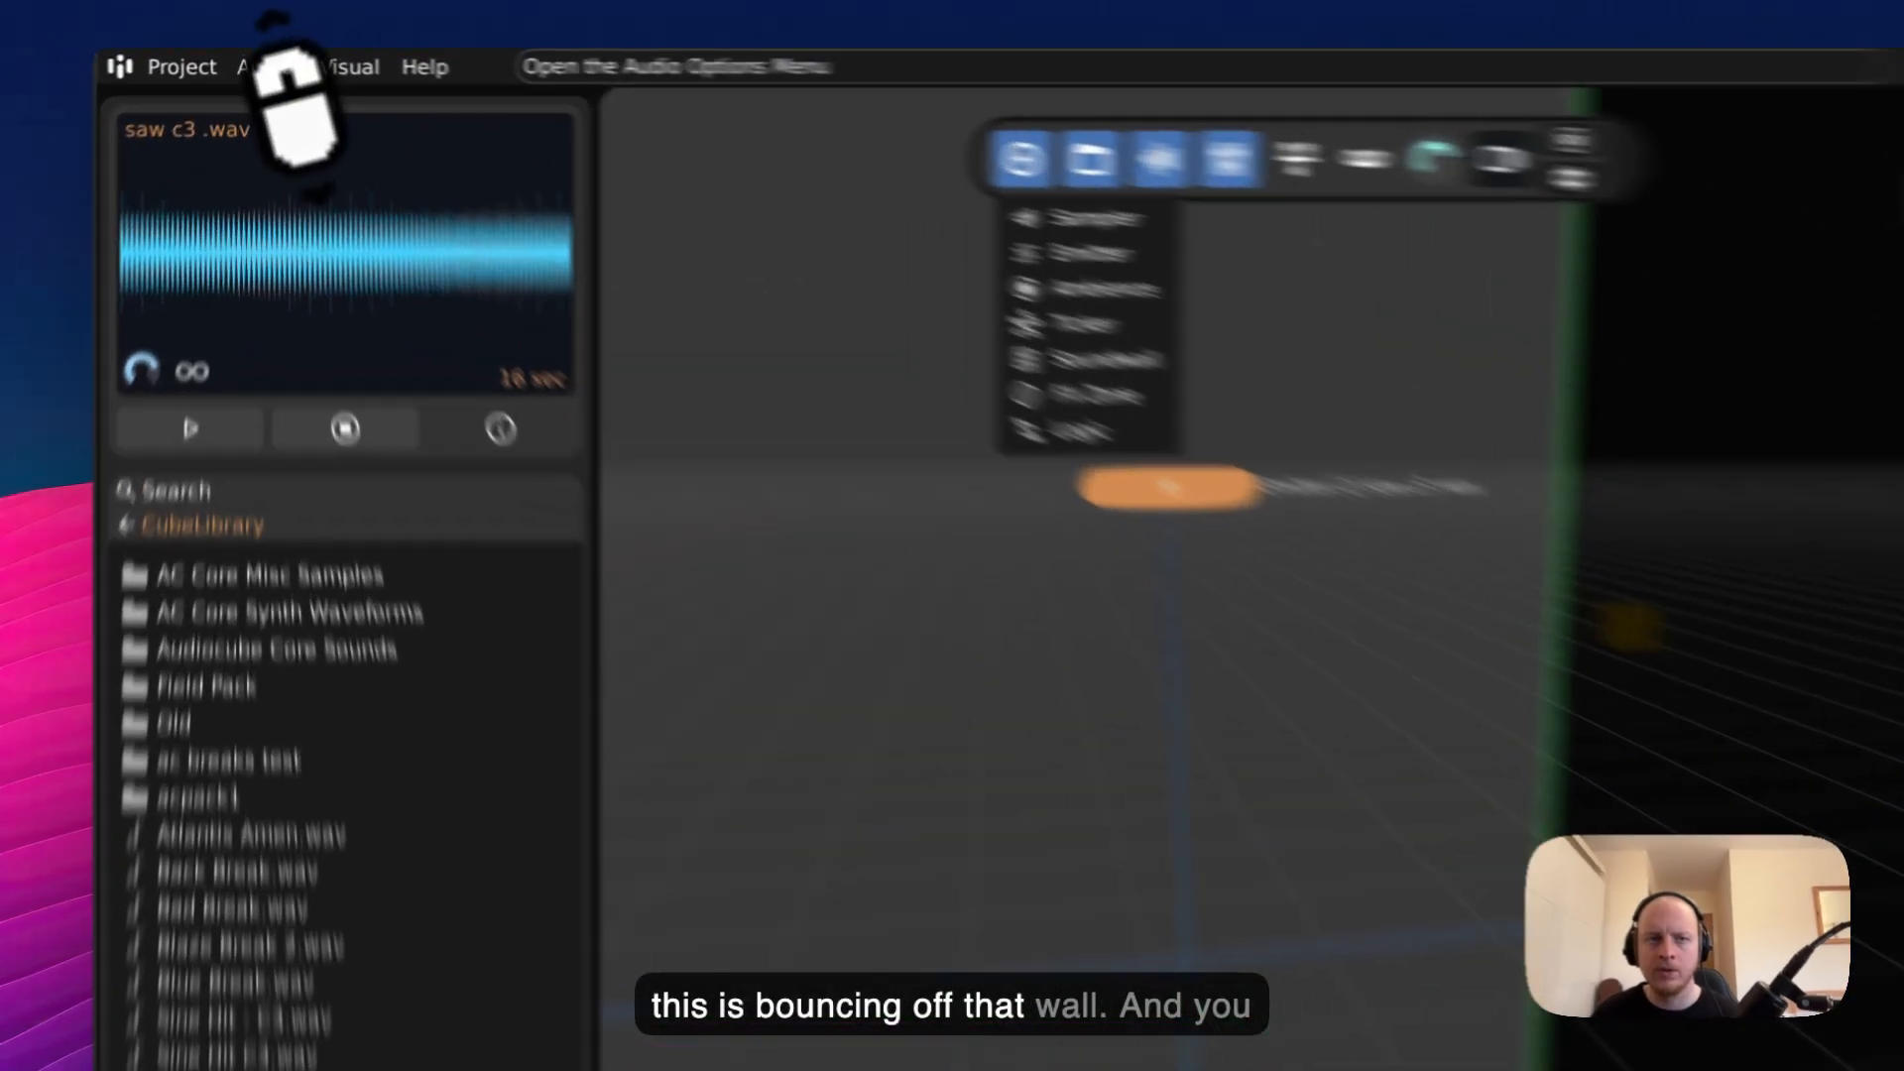
- Turn on the acoustics Visualize option to show the reflection rays, and hide the list of addable devices
{"action": "left_click", "coordinate": [258, 60]}
{"action": "mouse_move", "coordinate": [286, 177]}
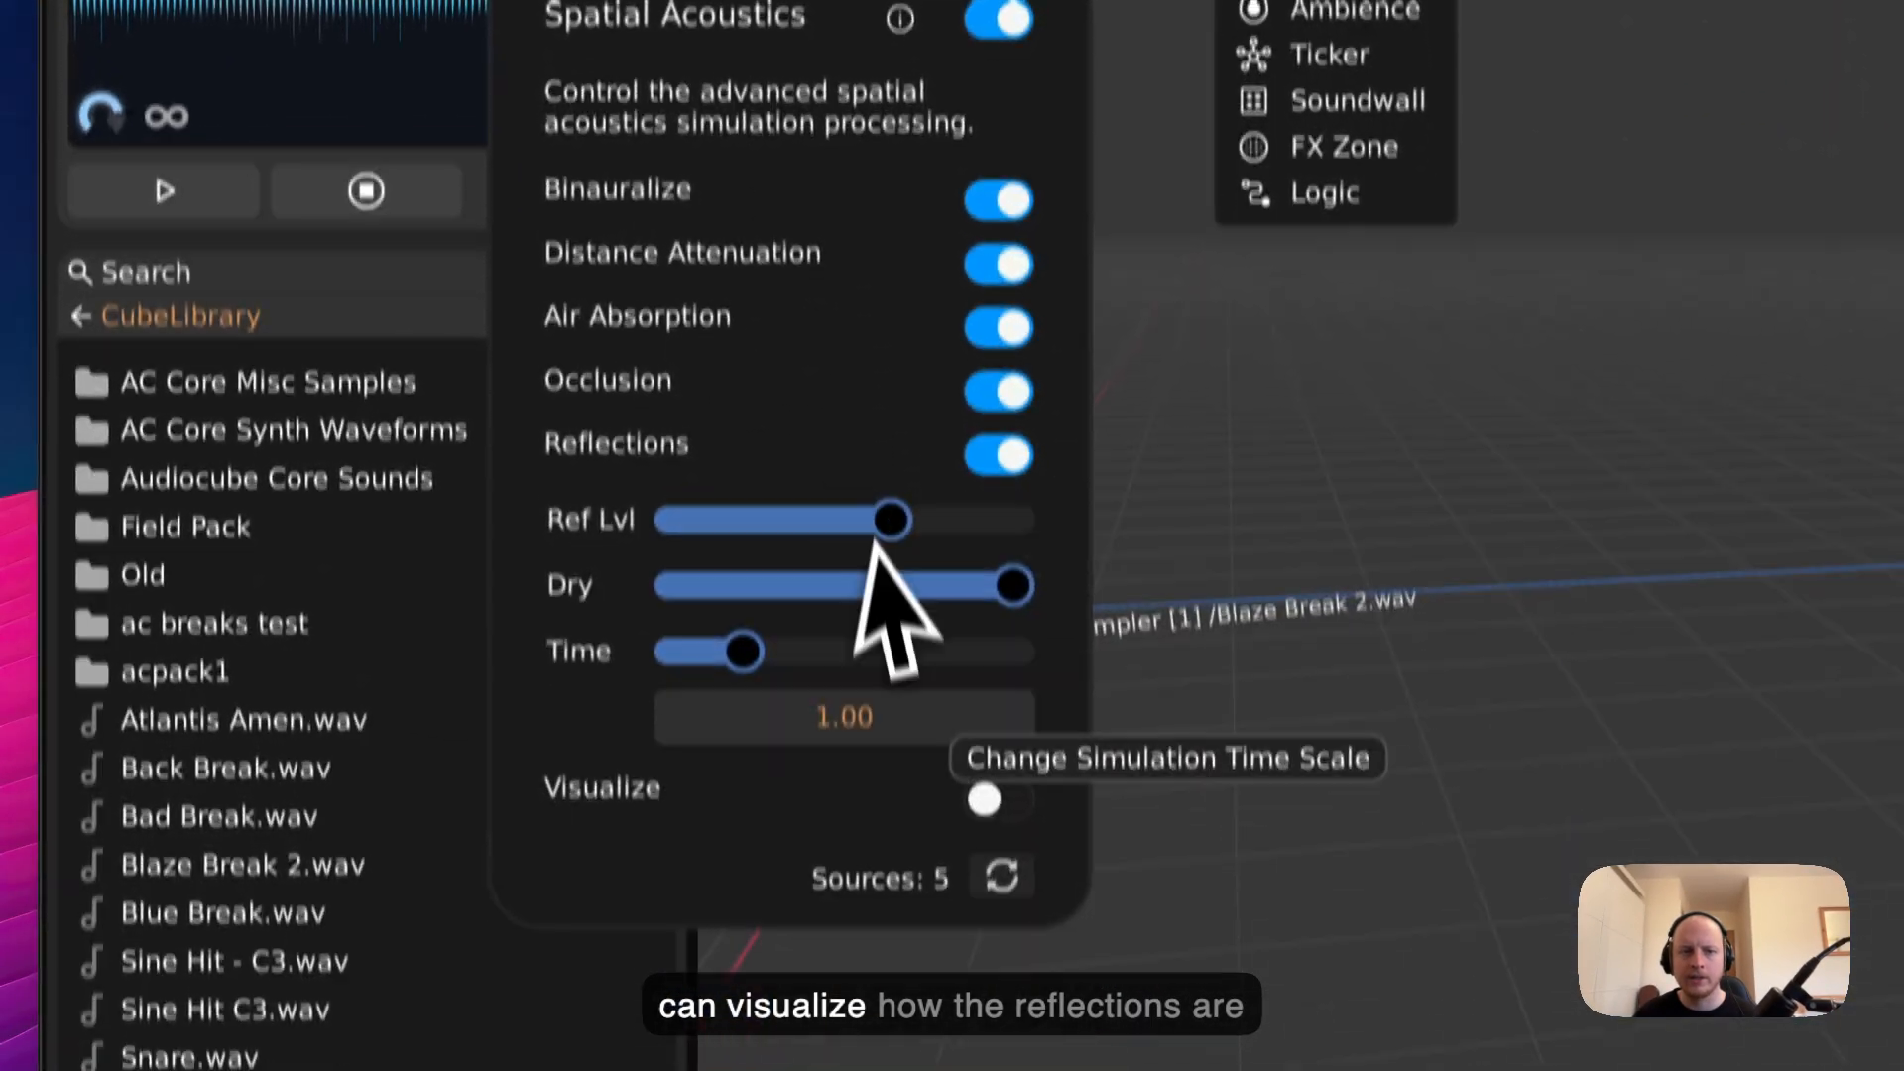
{"action": "left_click", "coordinate": [974, 769]}
{"action": "right_click_drag", "start_coordinate": [748, 628], "coordinate": [972, 531]}
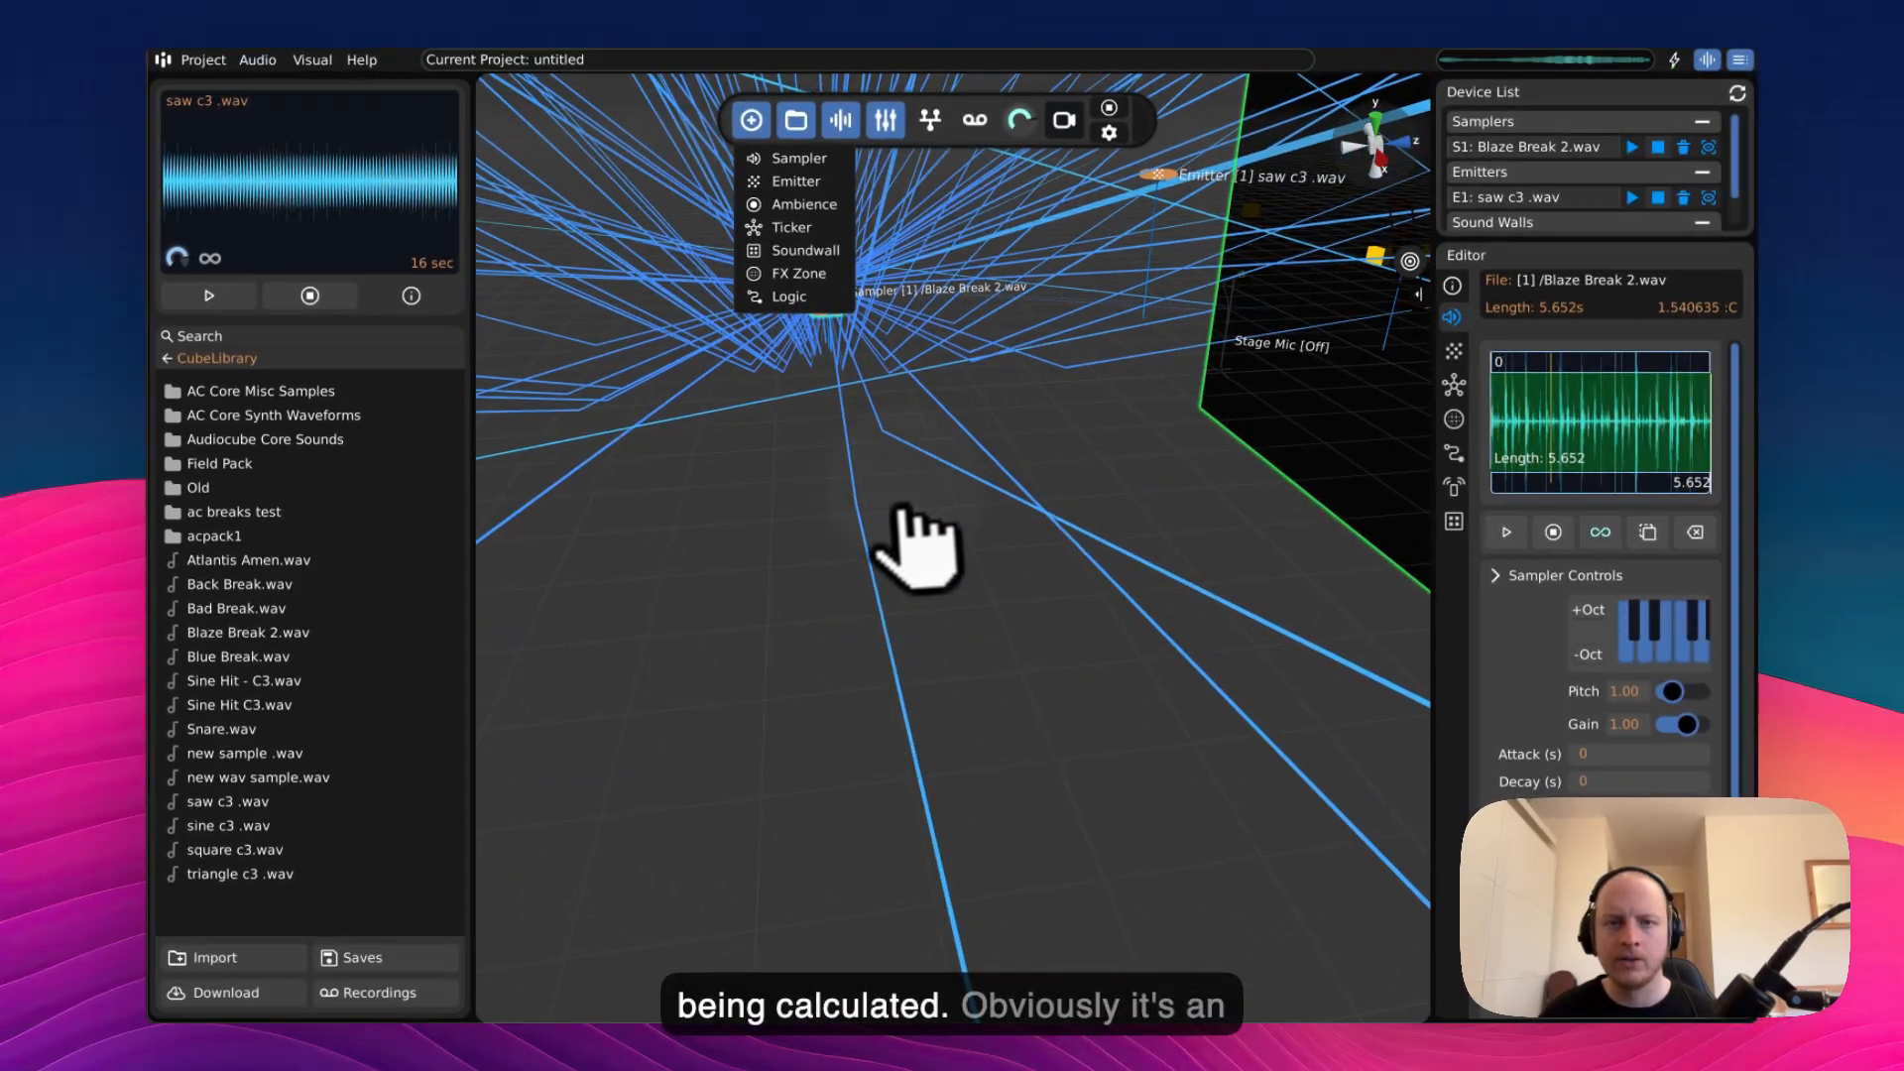
{"action": "left_click", "coordinate": [754, 123]}
{"action": "middle_click_drag", "start_coordinate": [964, 535], "coordinate": [965, 540]}
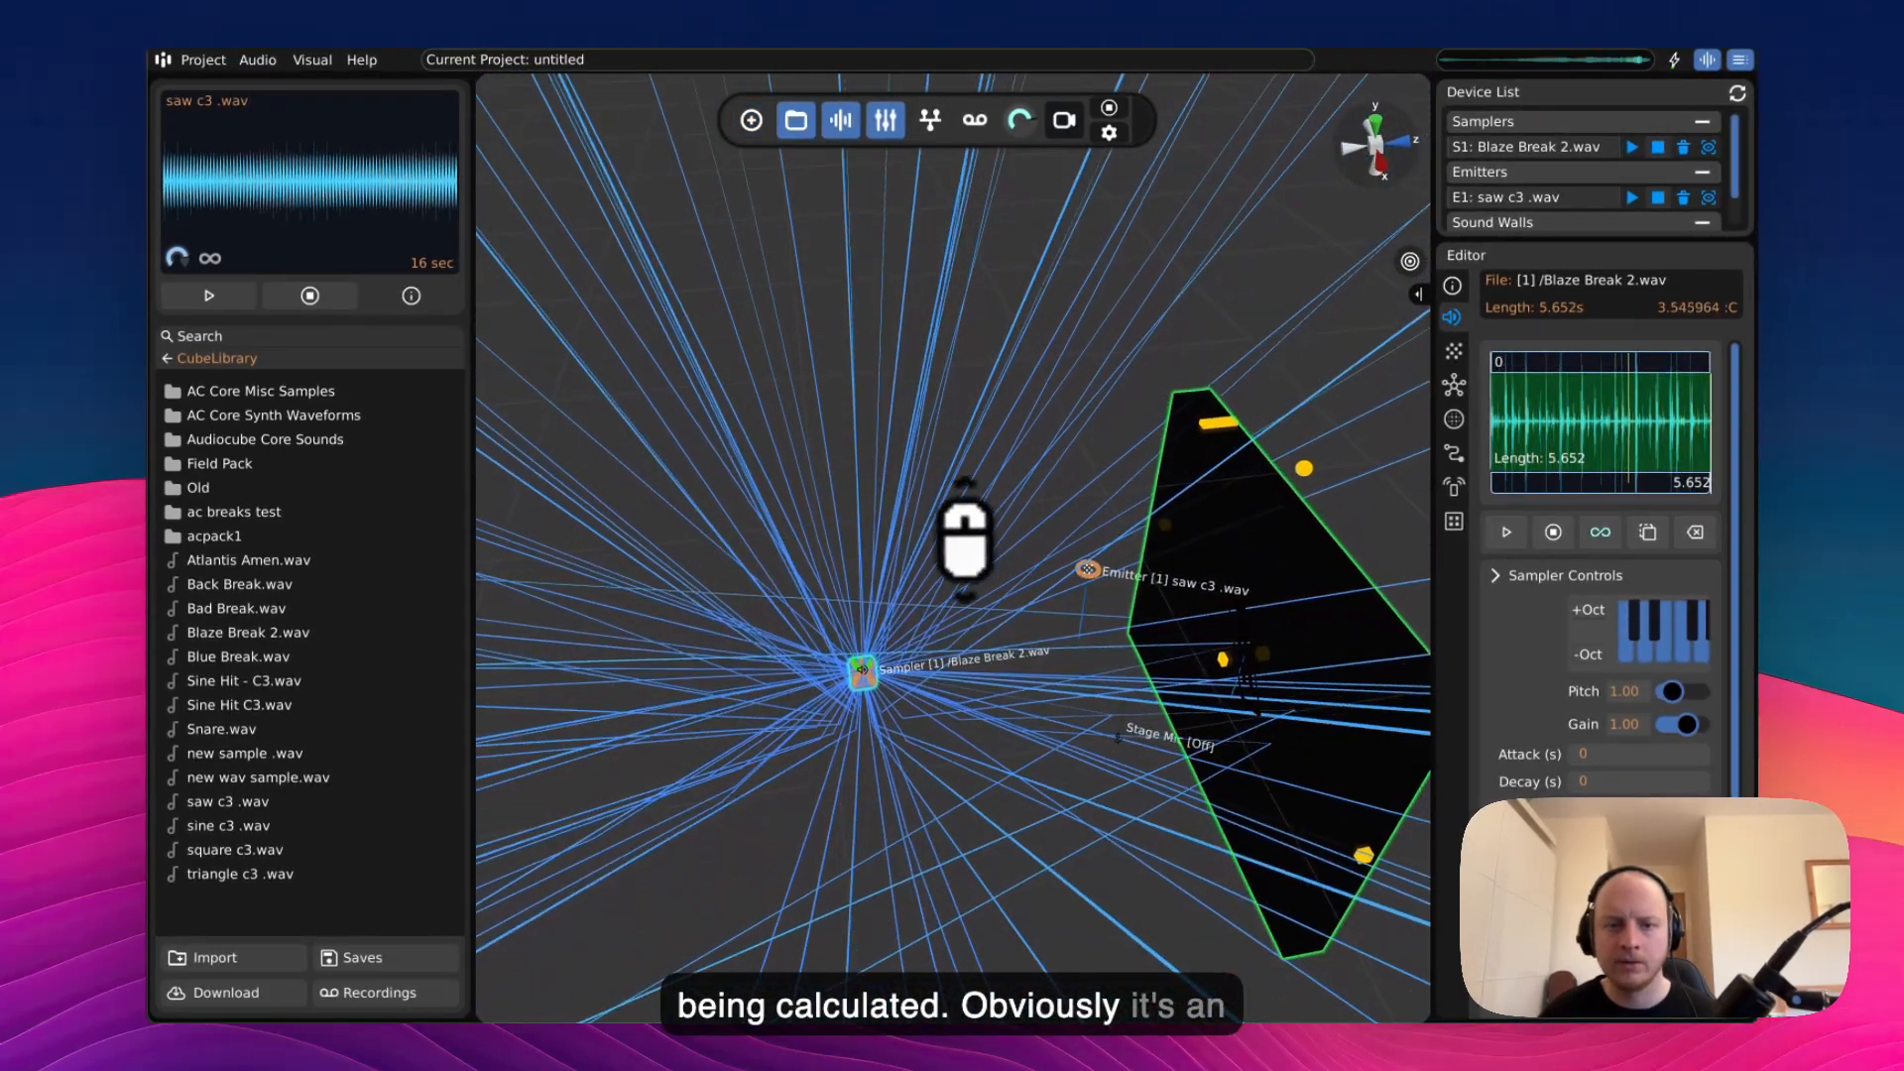
- Move the sampler up against the sound wall and inspect how the reflection rays change from close up
{"action": "left_click_drag", "start_coordinate": [871, 675], "coordinate": [1173, 686]}
{"action": "key", "text": "d"}
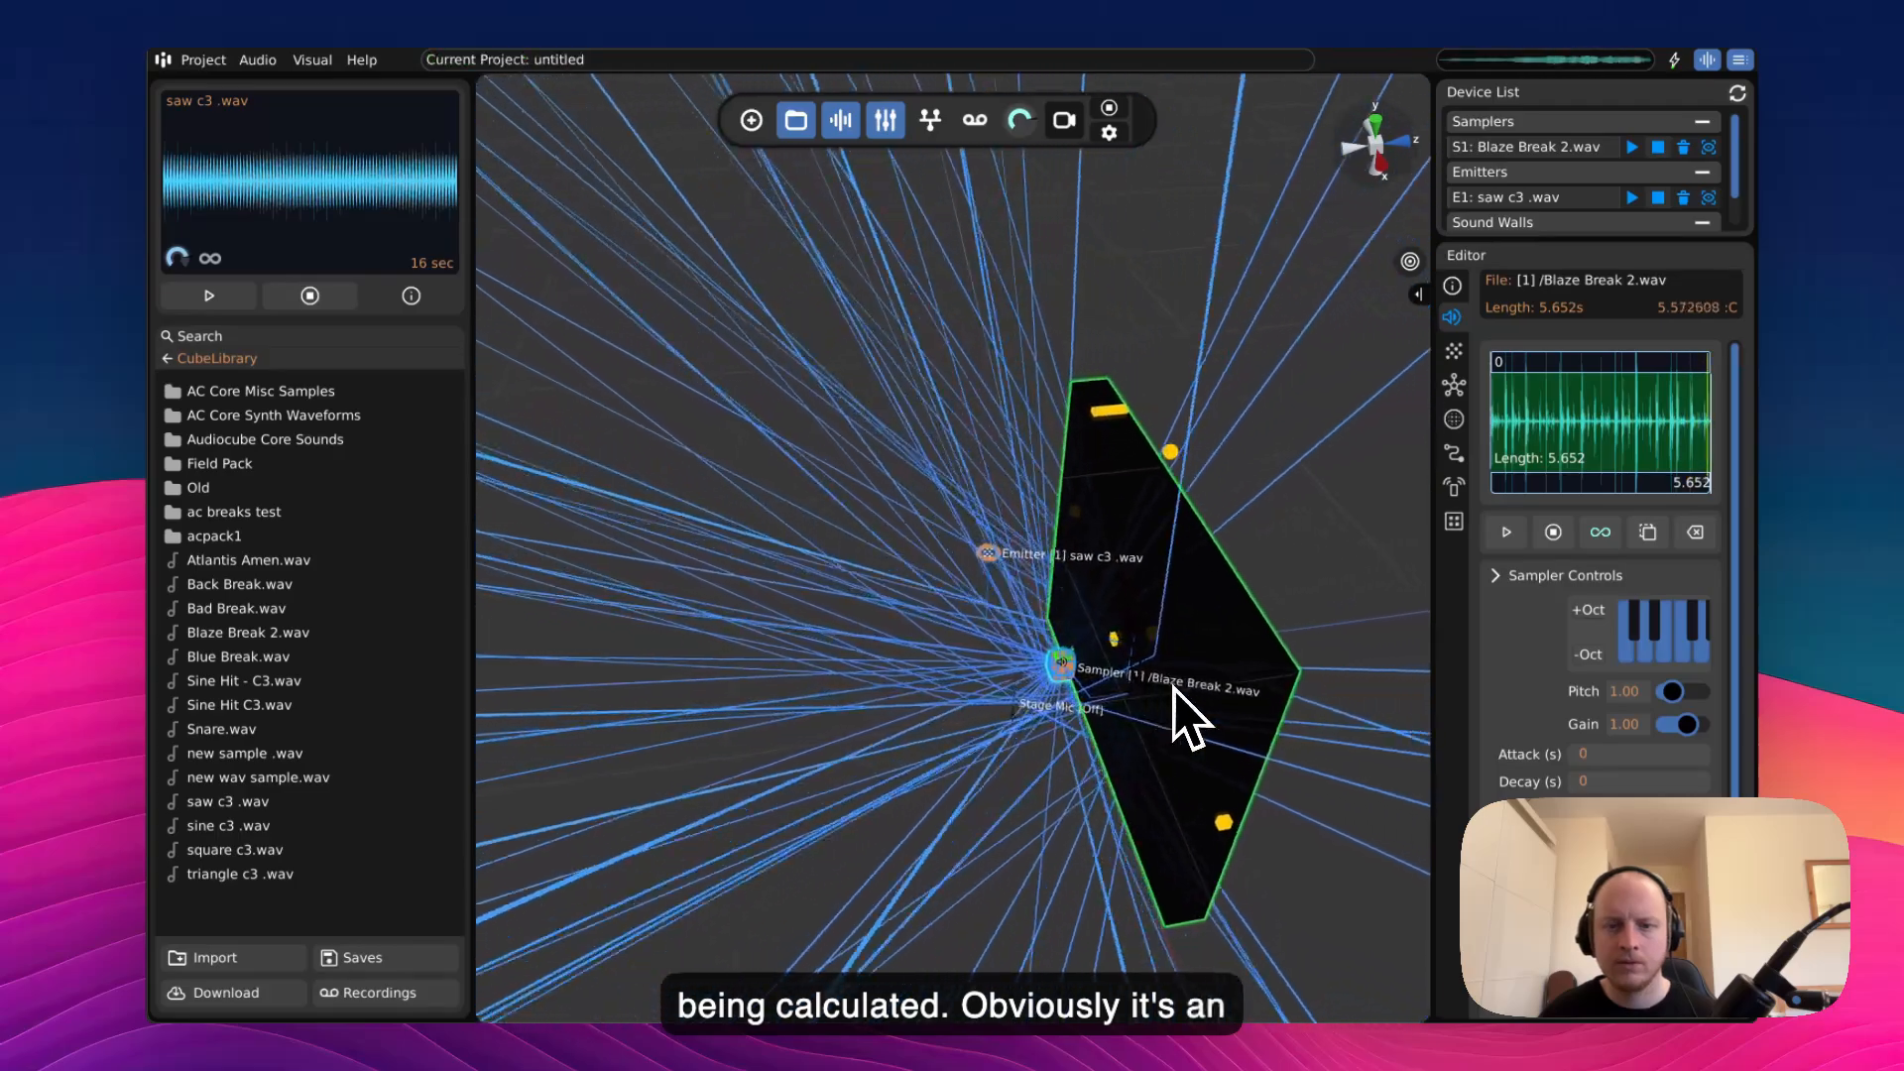
{"action": "key", "text": "d"}
{"action": "middle_click_drag", "start_coordinate": [1173, 686], "coordinate": [954, 522]}
{"action": "key", "text": "a"}
{"action": "key", "text": "a"}
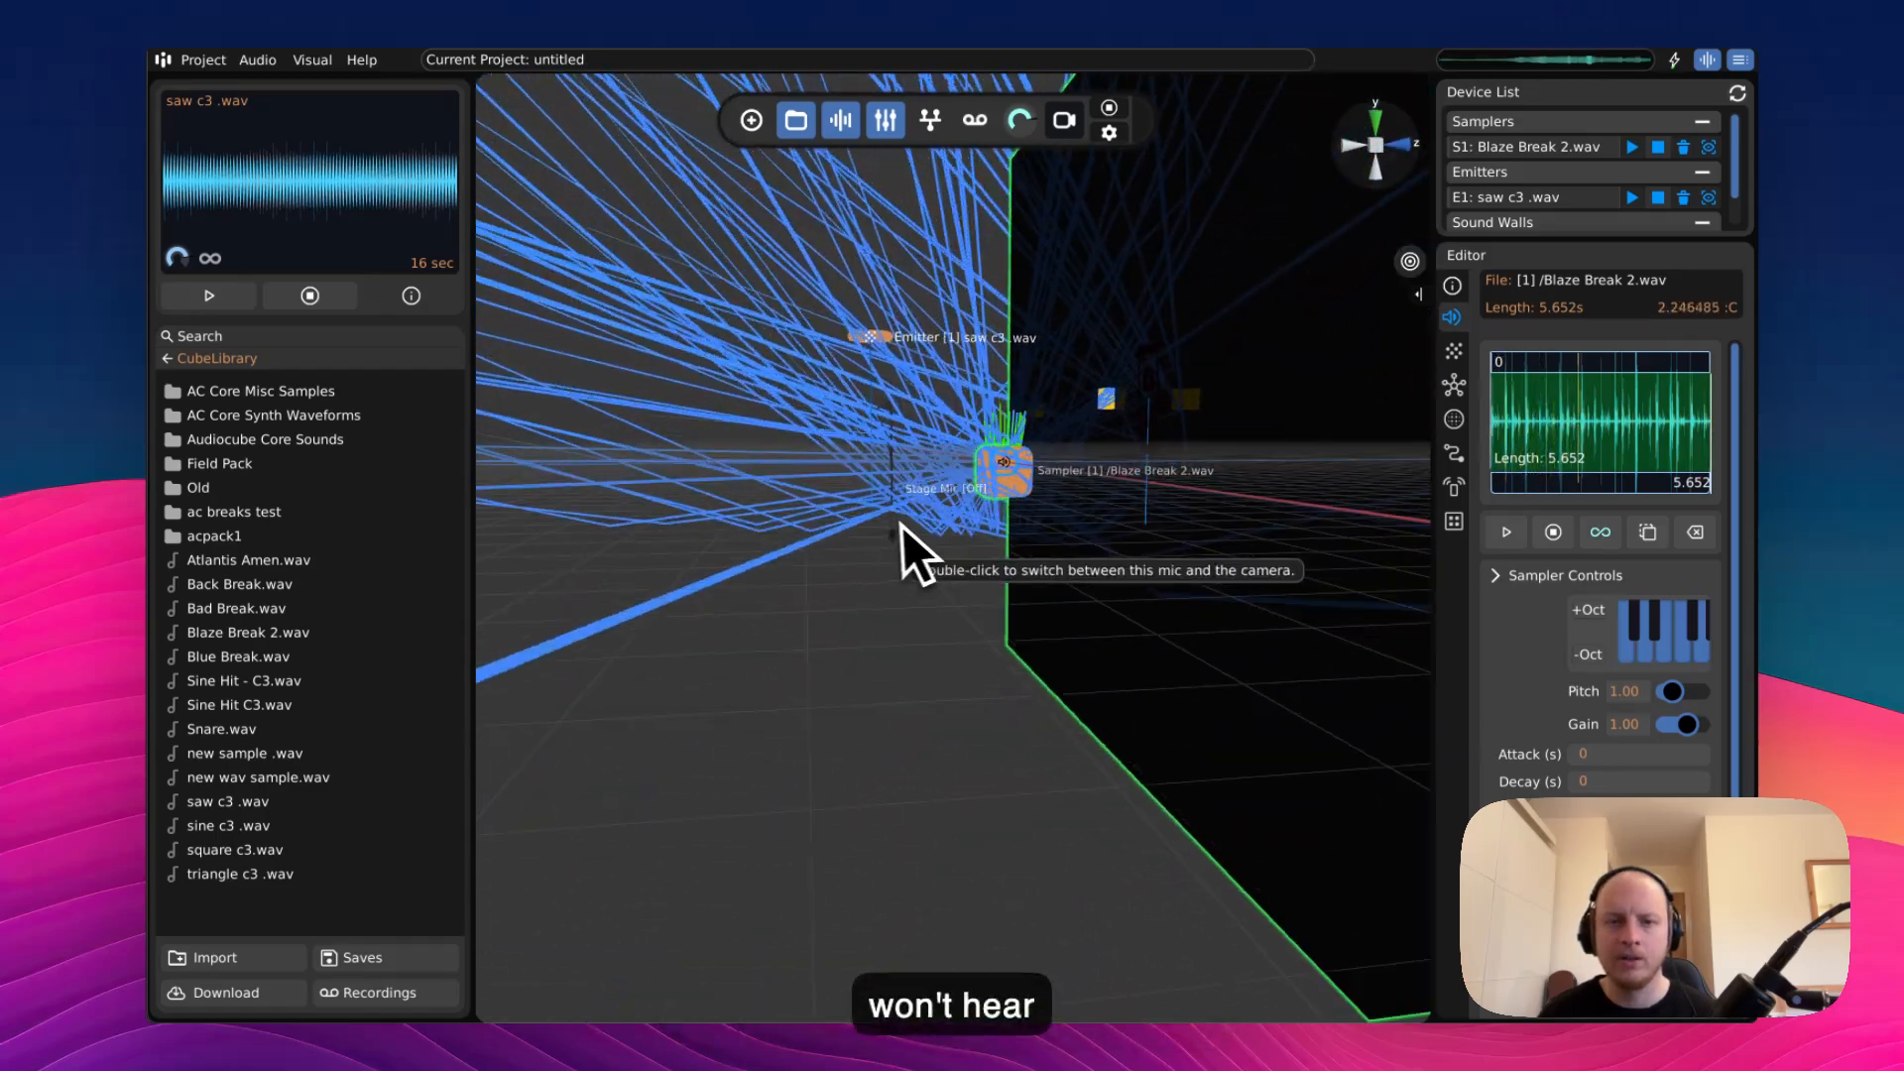
- Turn off the reflection visualization and raise the reflection level to its maximum
{"action": "left_click", "coordinate": [258, 60]}
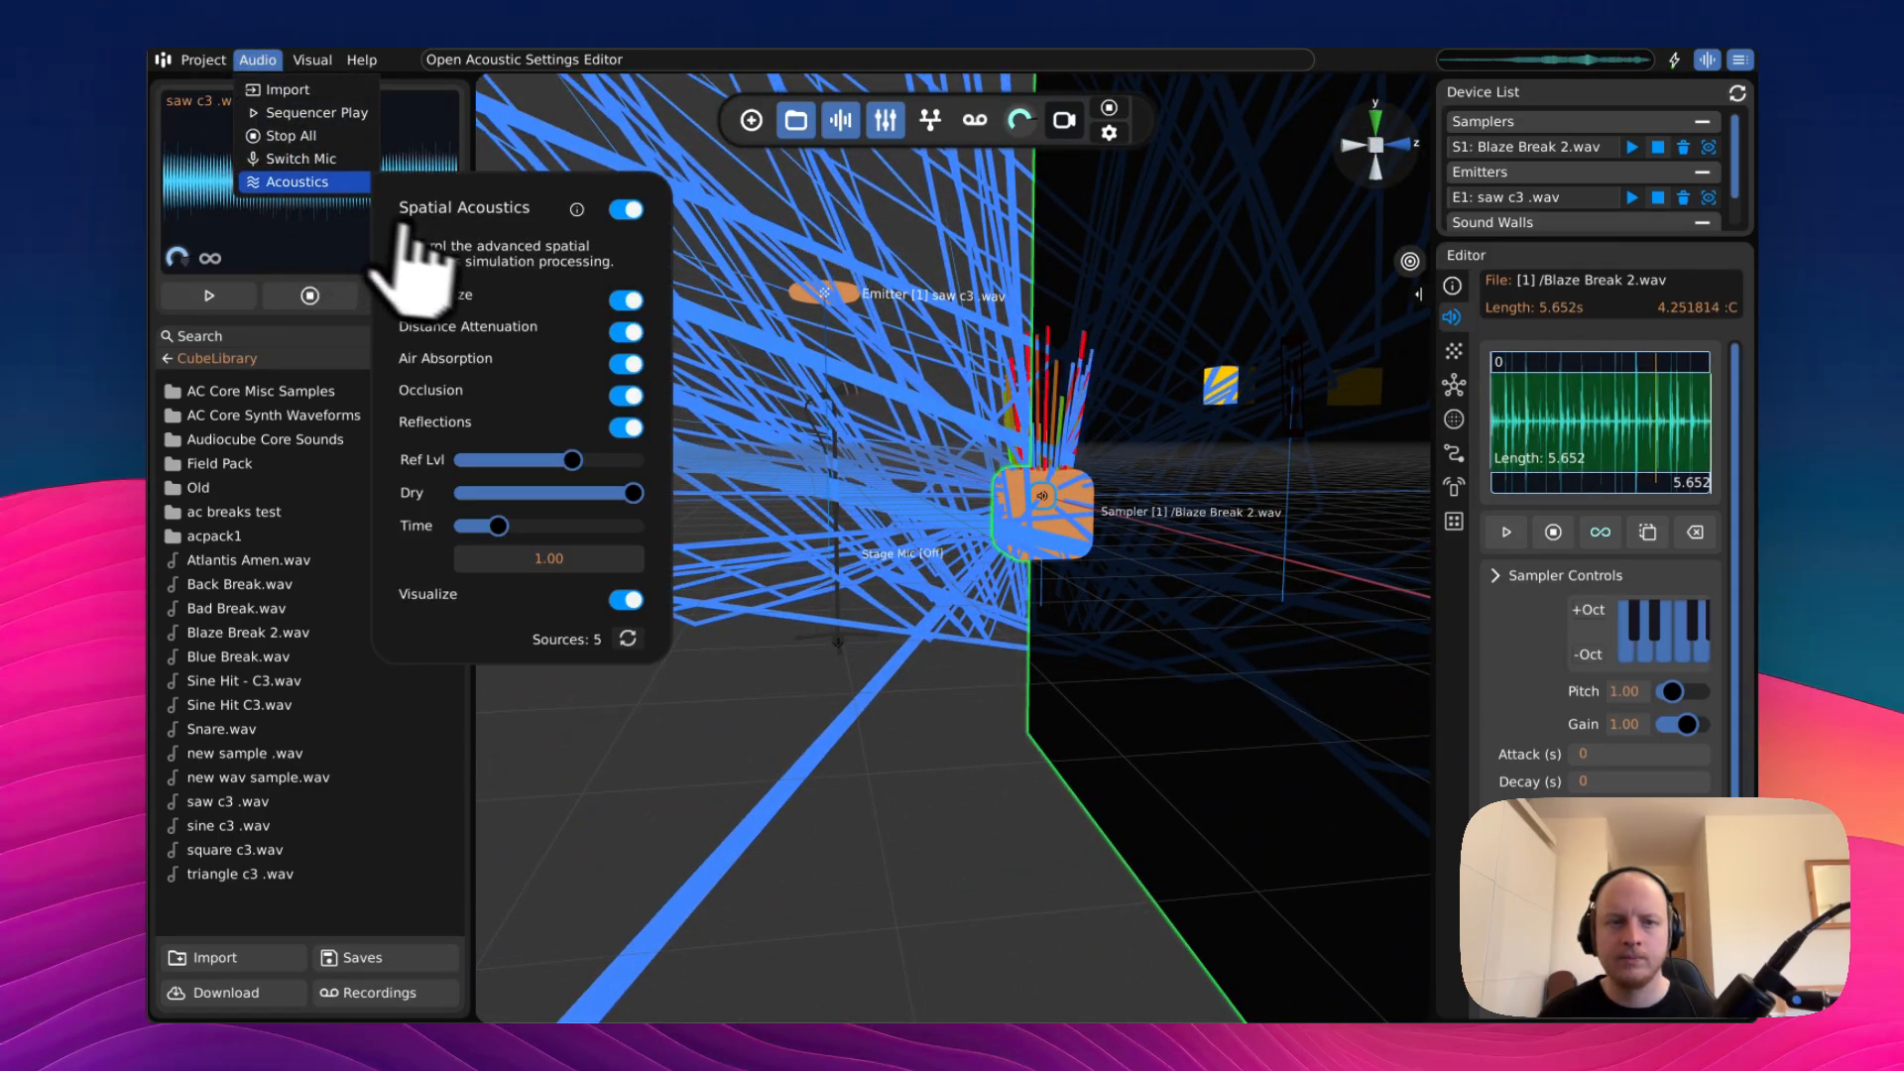
{"action": "left_click", "coordinate": [625, 599]}
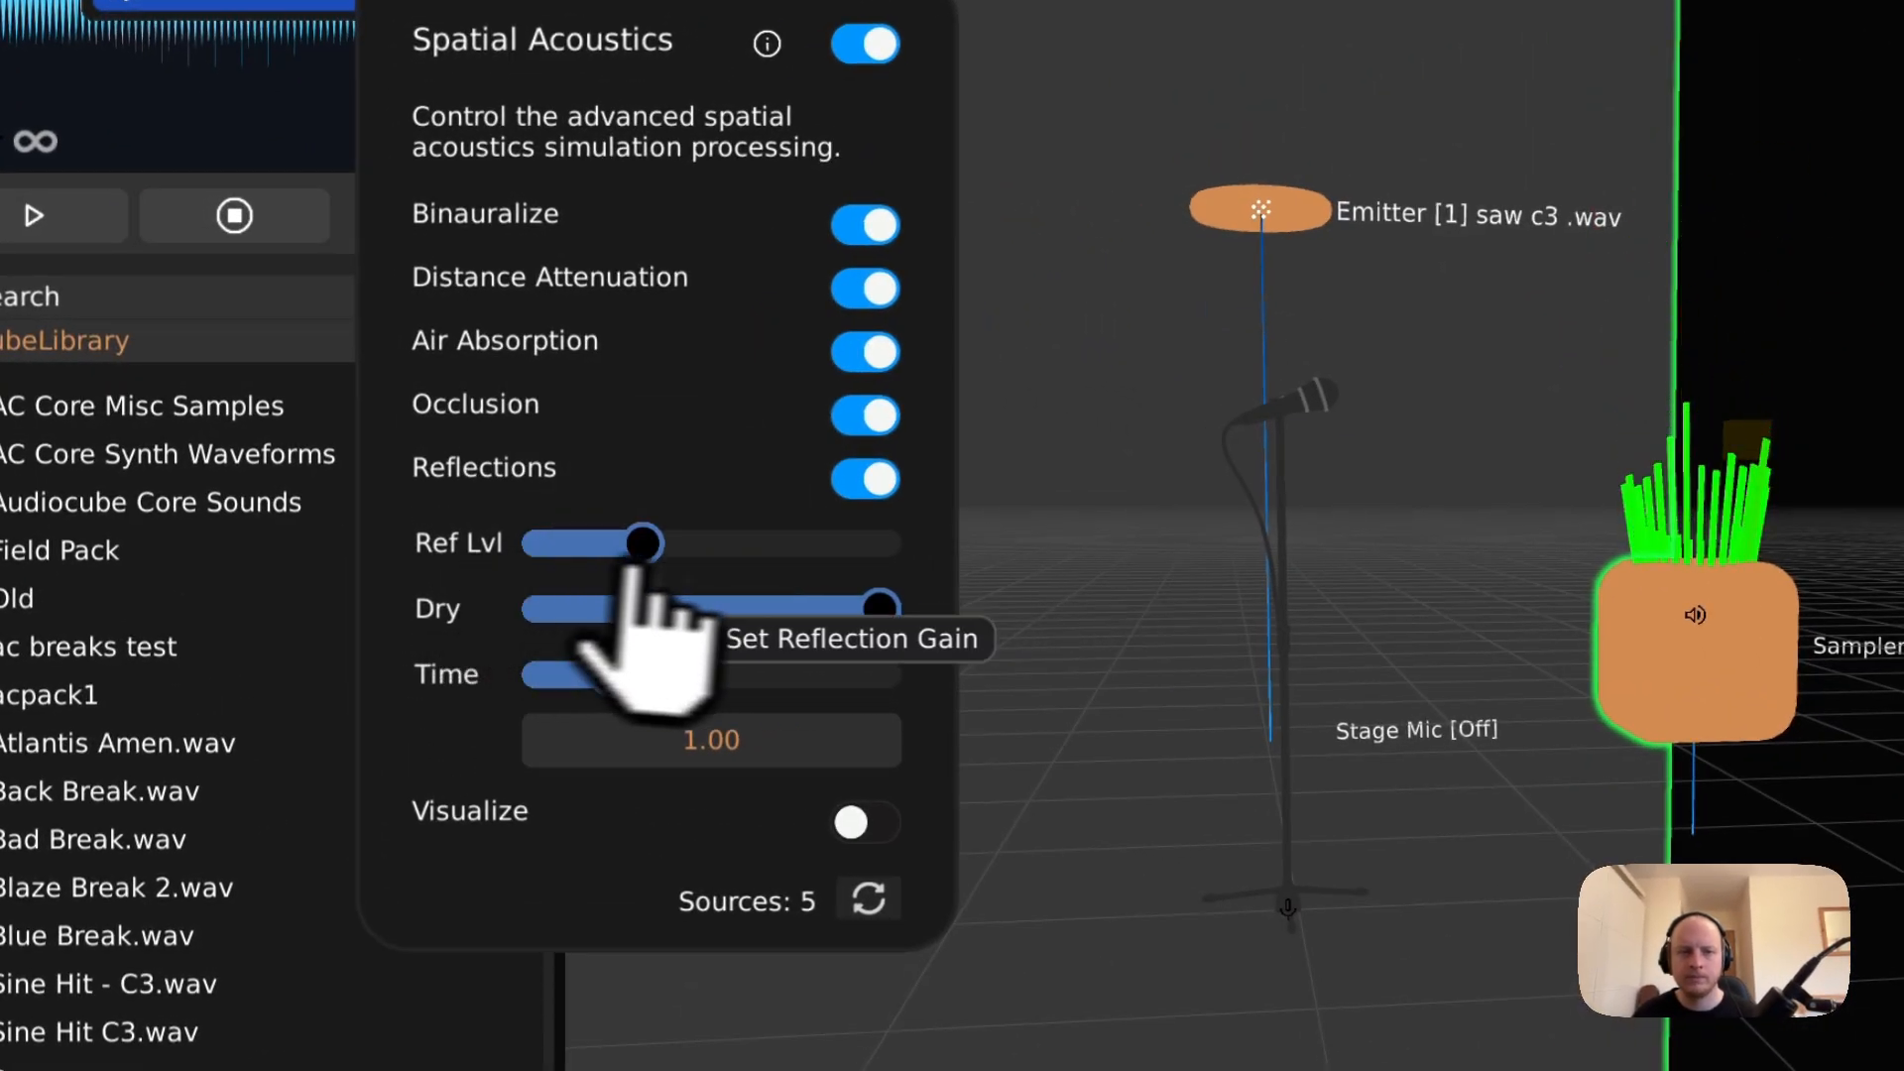
{"action": "left_click_drag", "start_coordinate": [641, 545], "coordinate": [880, 545]}
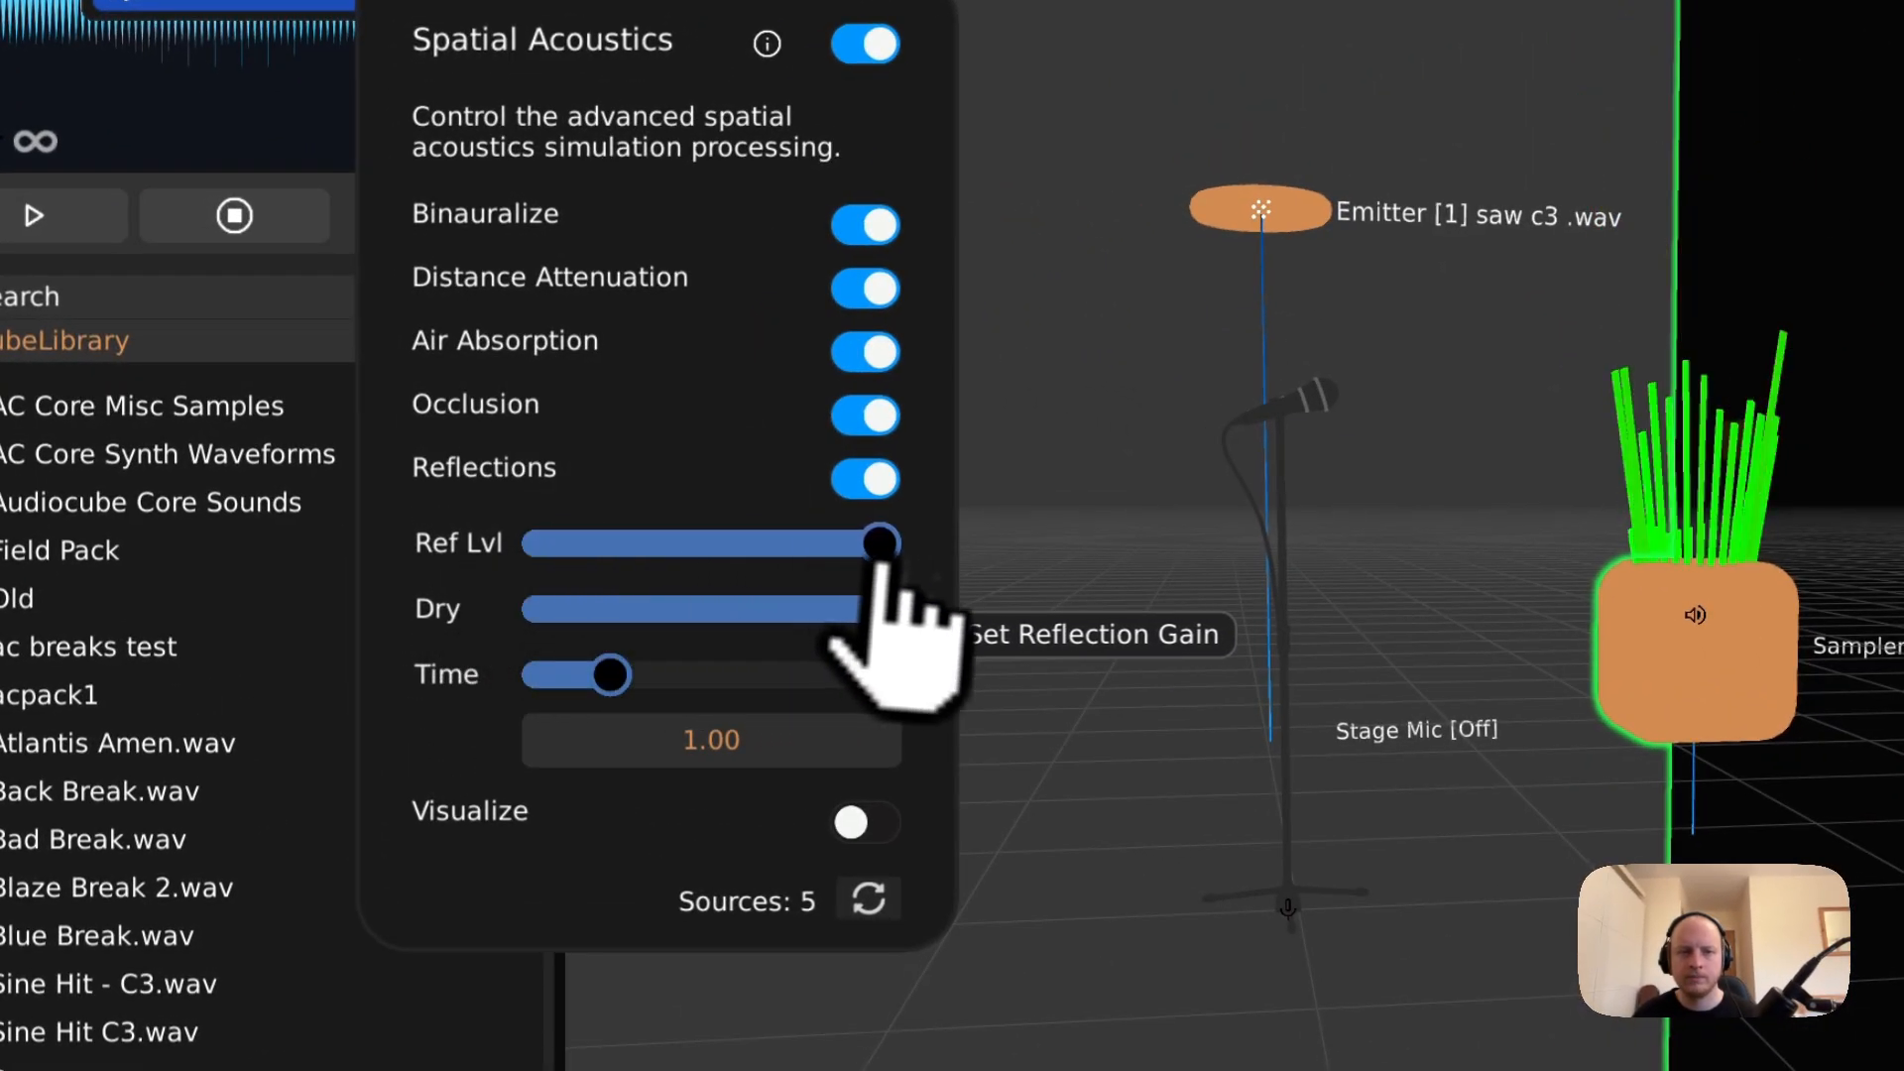
- Move the sampler out of the sound wall to the far side of the stage mic
{"action": "left_click", "coordinate": [1636, 645]}
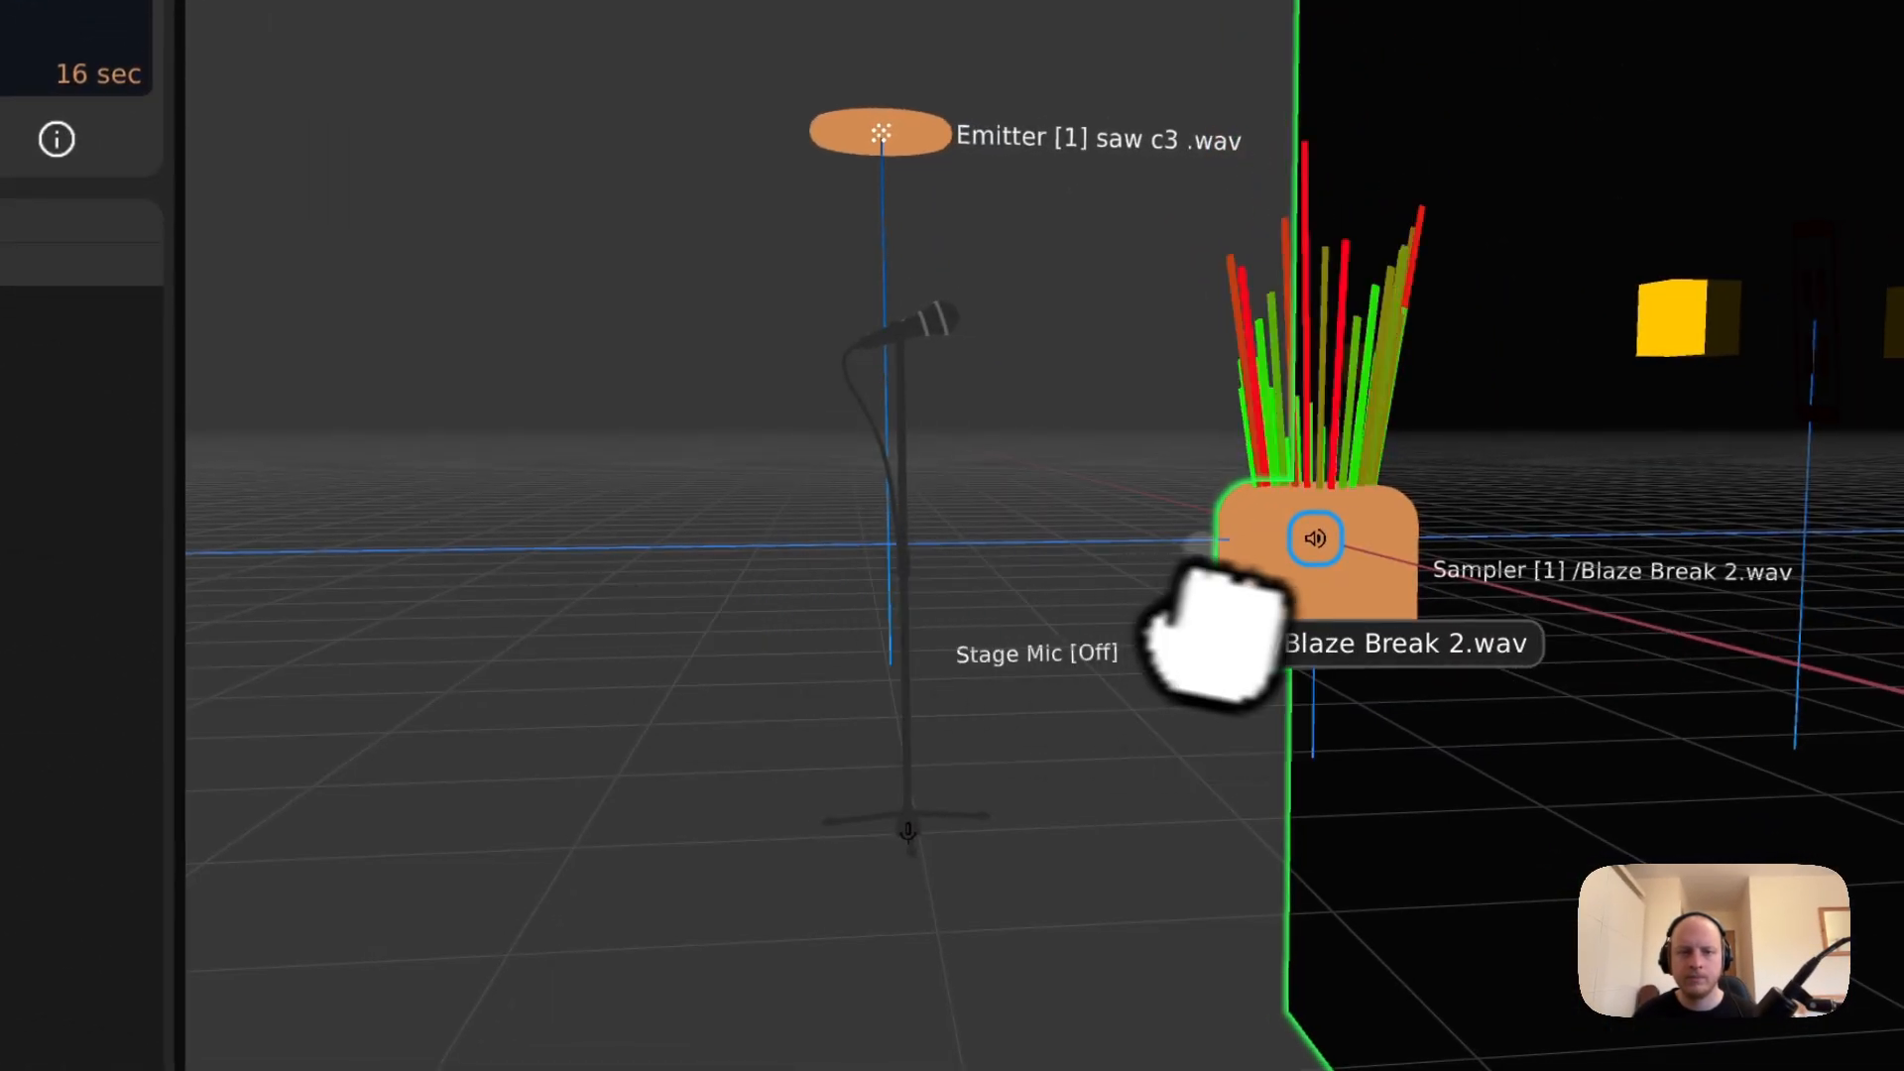
{"action": "left_click_drag", "start_coordinate": [1224, 634], "coordinate": [565, 693]}
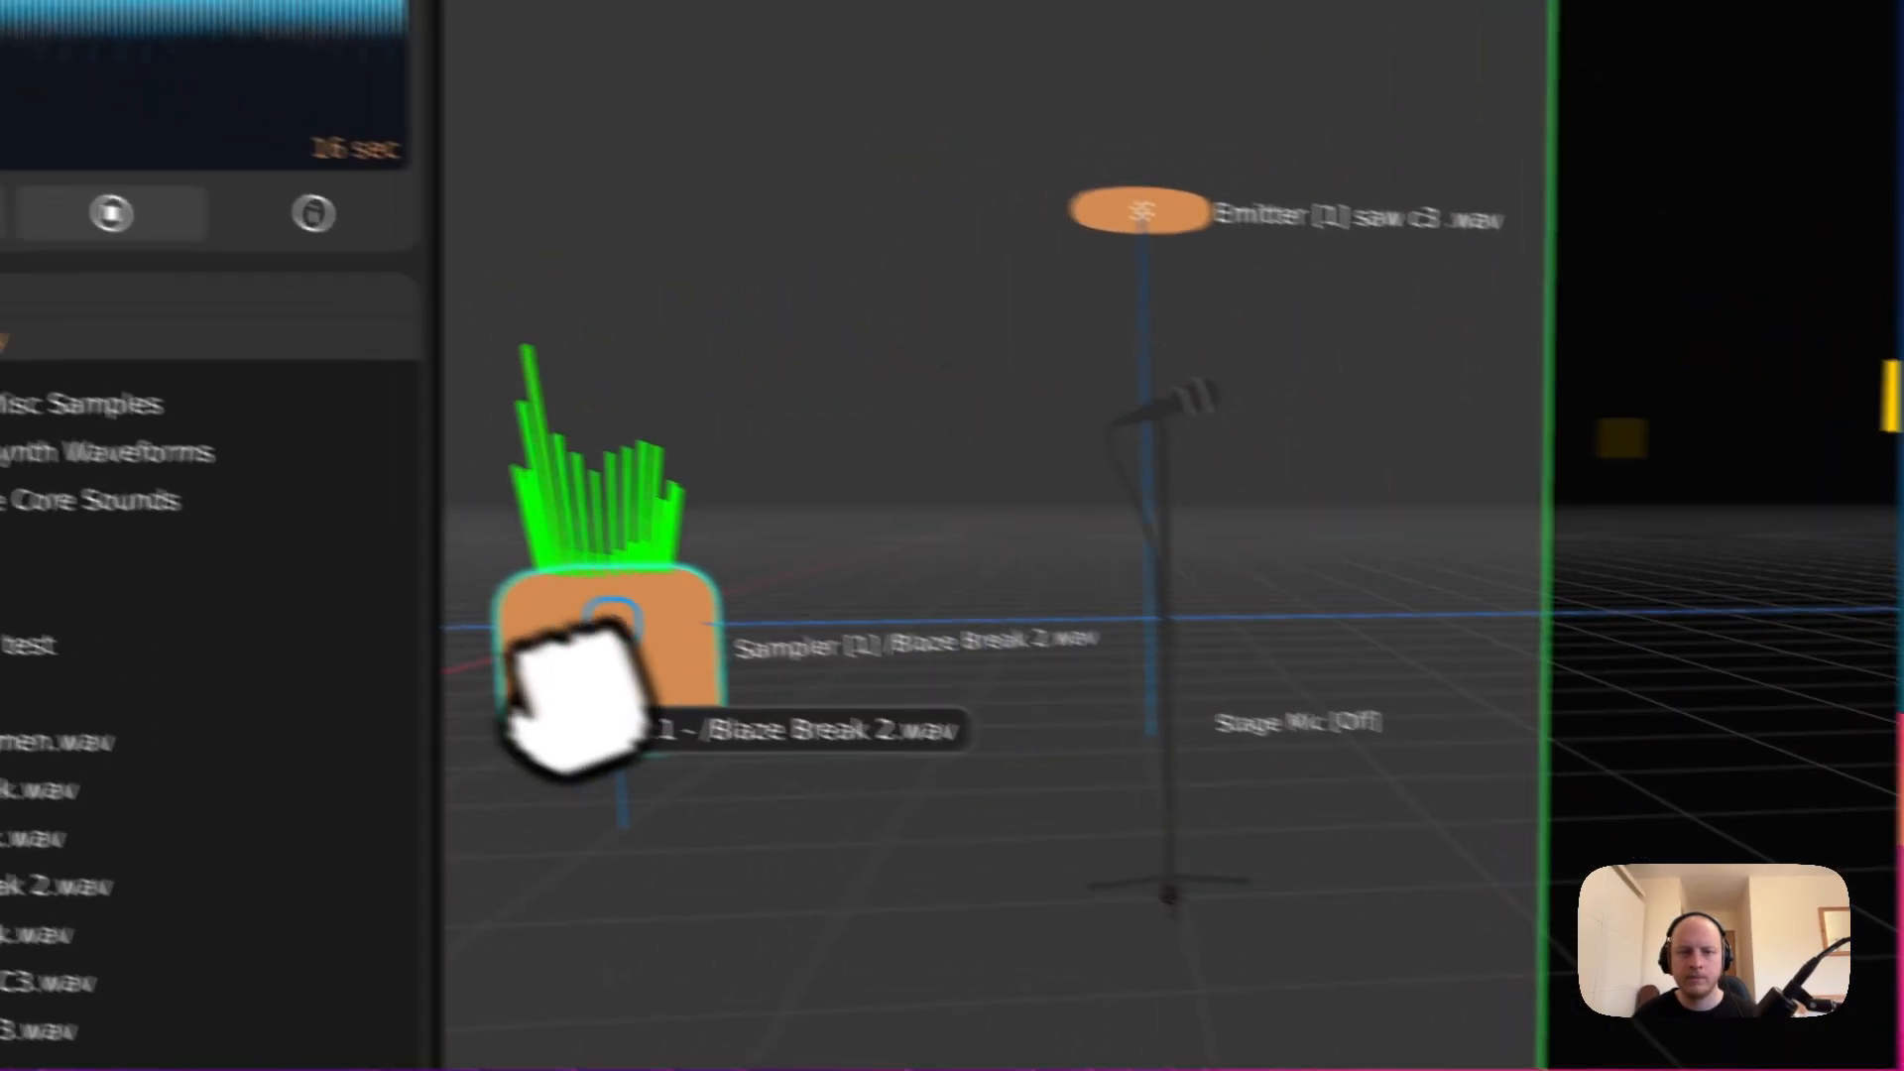
{"action": "scroll", "coordinate": [1092, 510], "scroll_direction": "down", "scroll_amount": 3}
{"action": "middle_click_drag", "start_coordinate": [1091, 510], "coordinate": [1229, 471]}
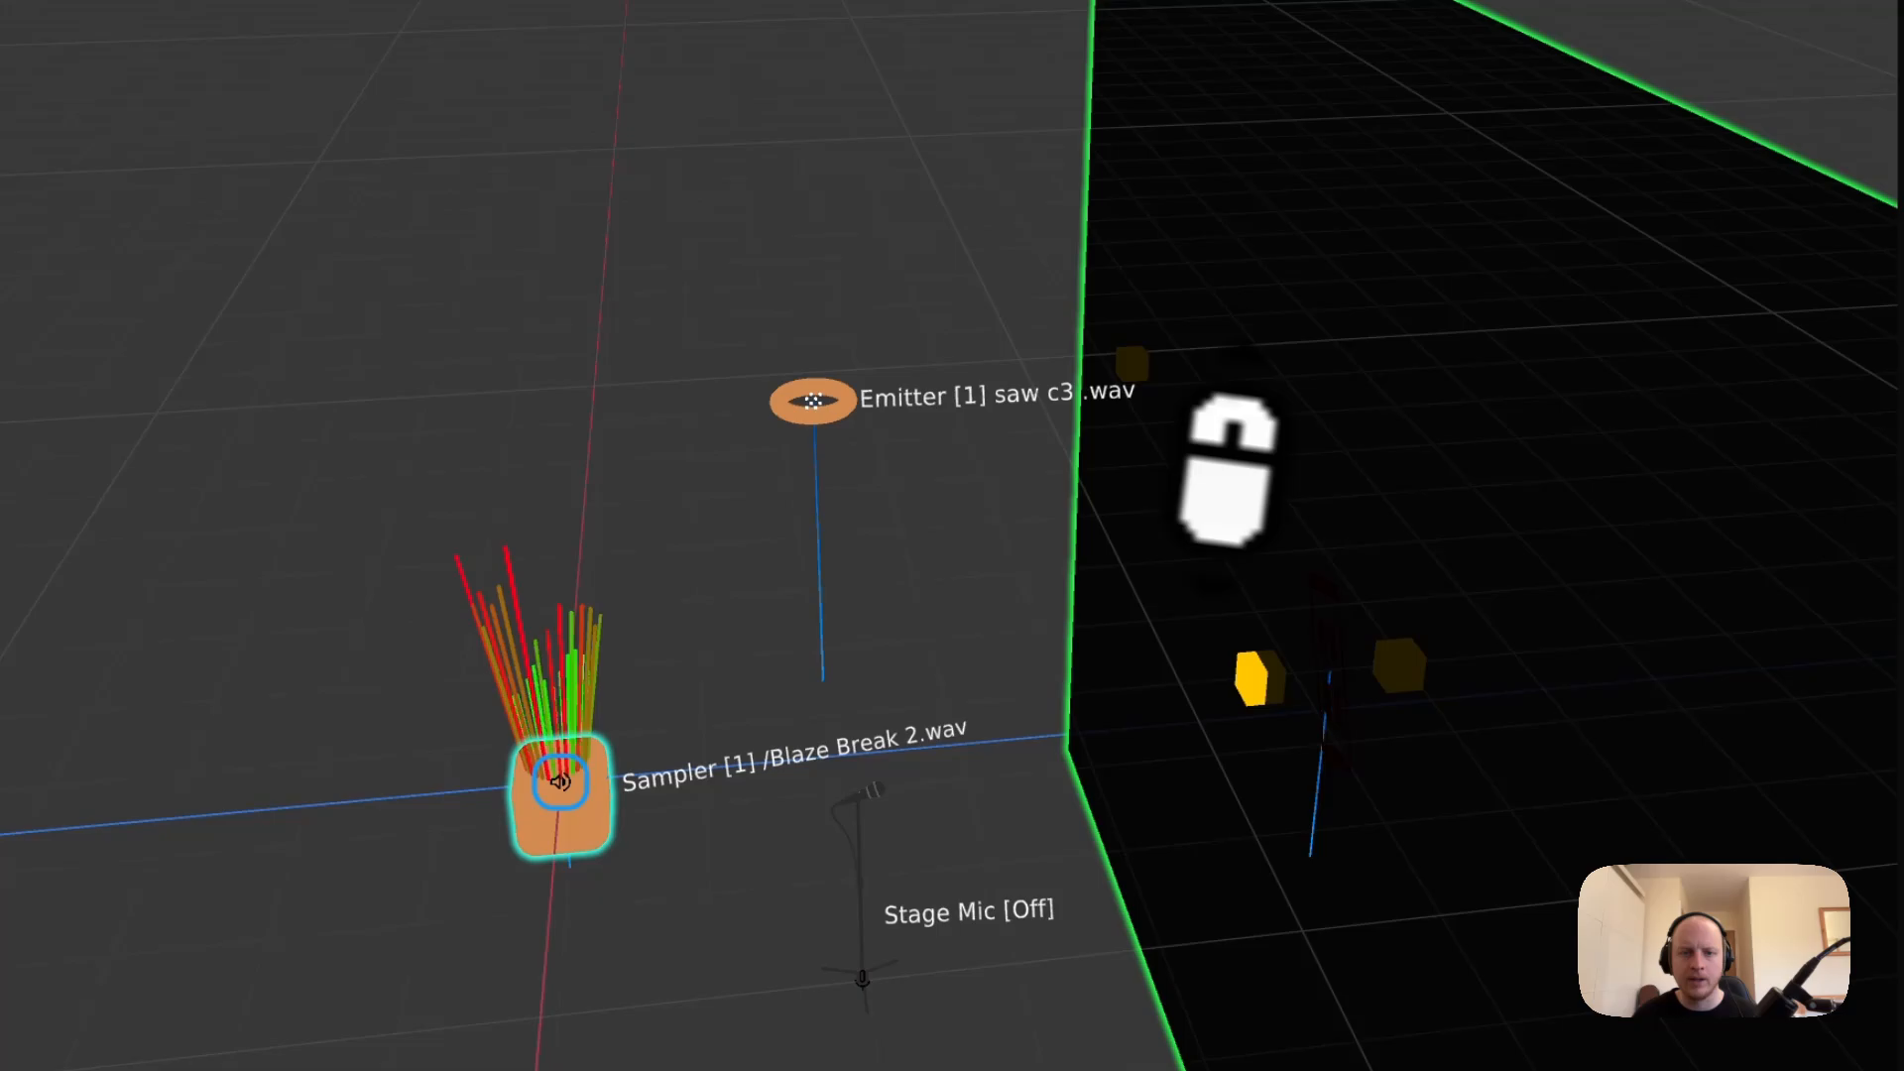
{"action": "scroll", "coordinate": [1230, 471], "scroll_direction": "down", "scroll_amount": 3}
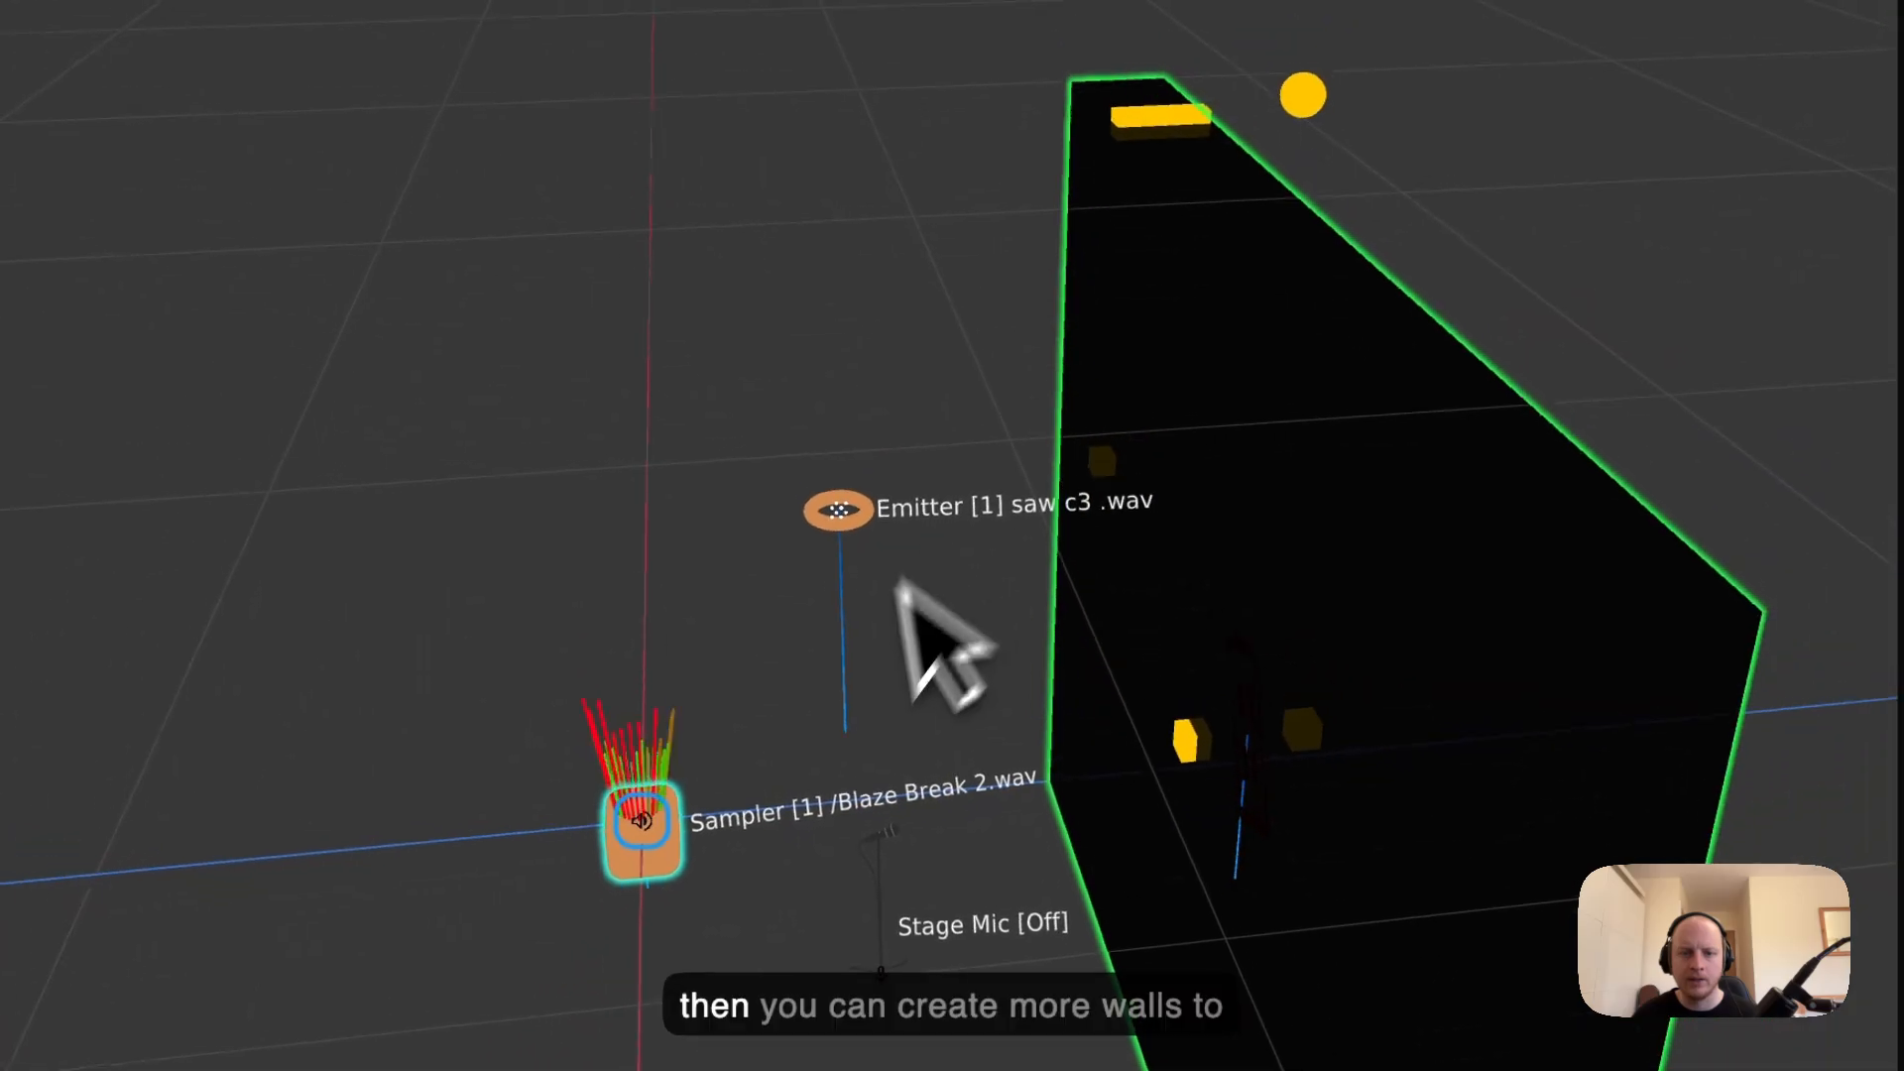
- Clone the sound wall and place the copy opposite the first wall, with the sampler and stage mic between them
{"action": "left_click_drag", "start_coordinate": [658, 823], "coordinate": [1230, 662]}
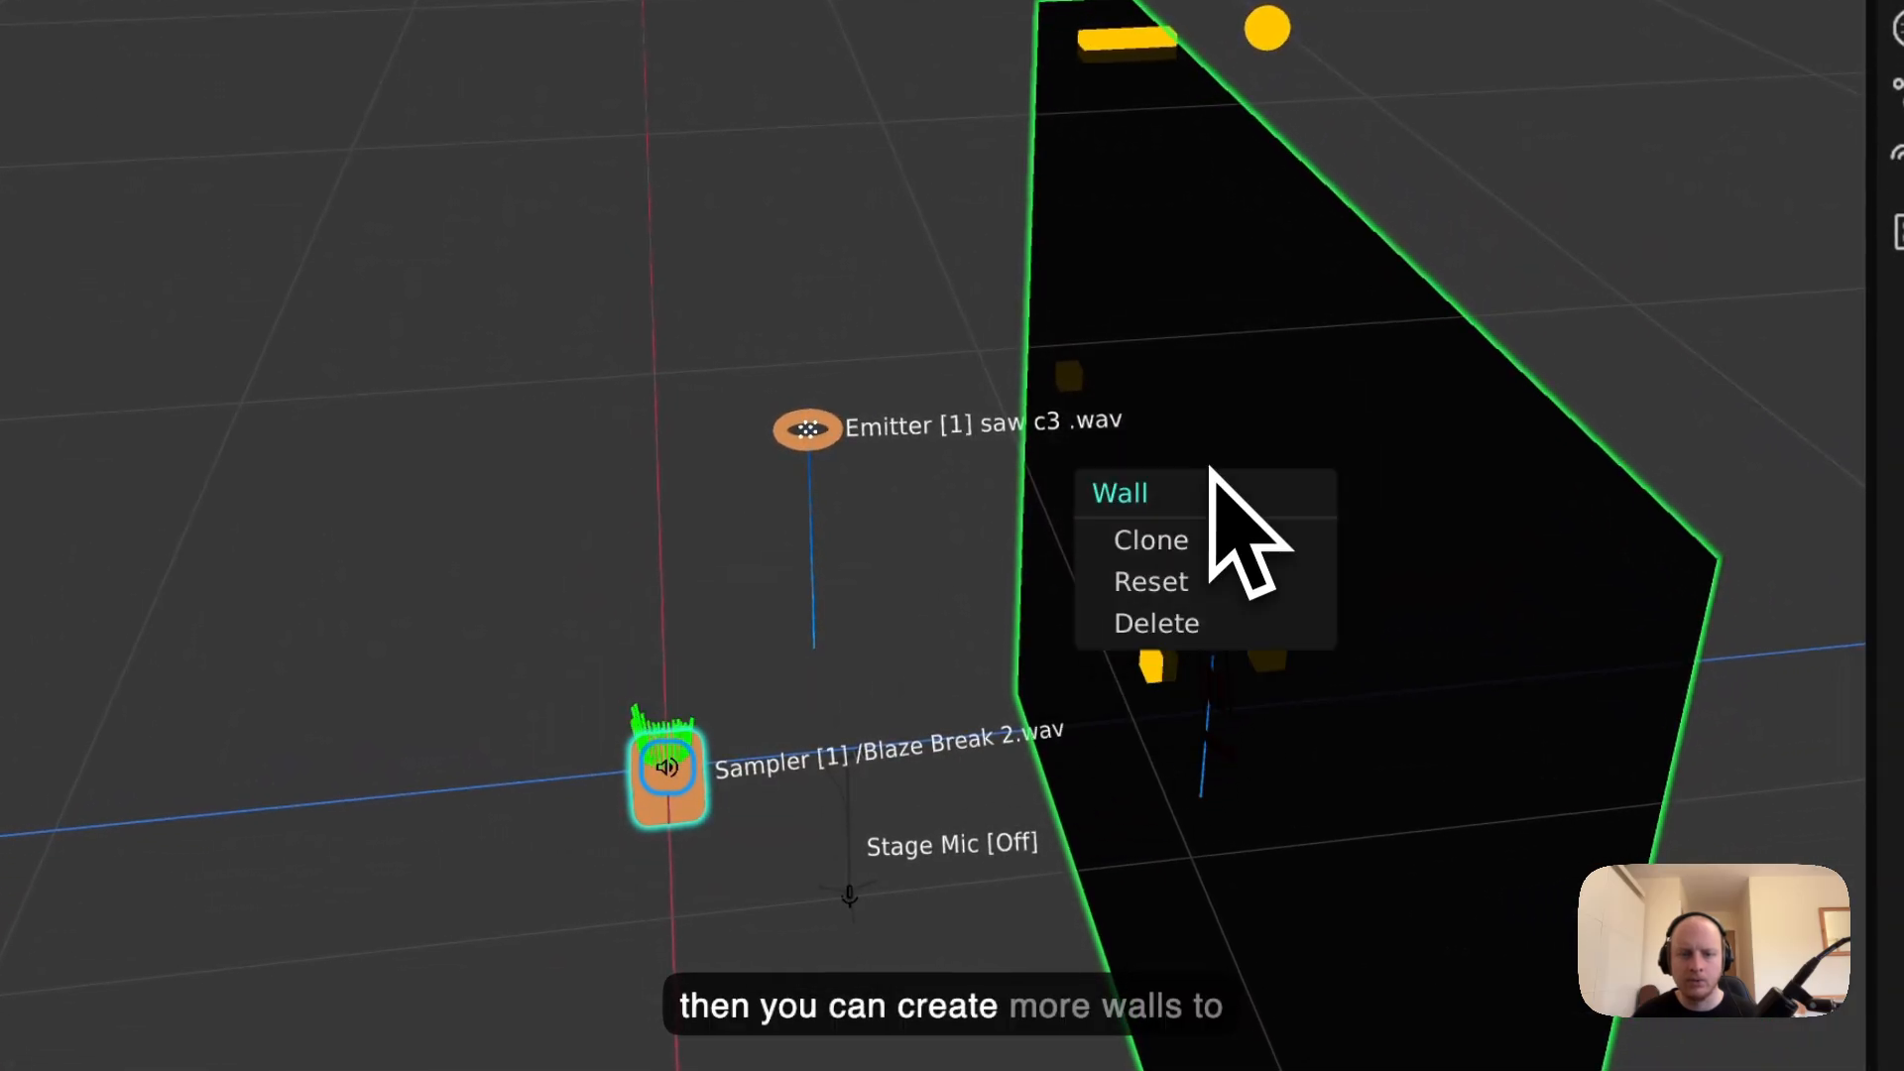
{"action": "left_click", "coordinate": [1208, 541]}
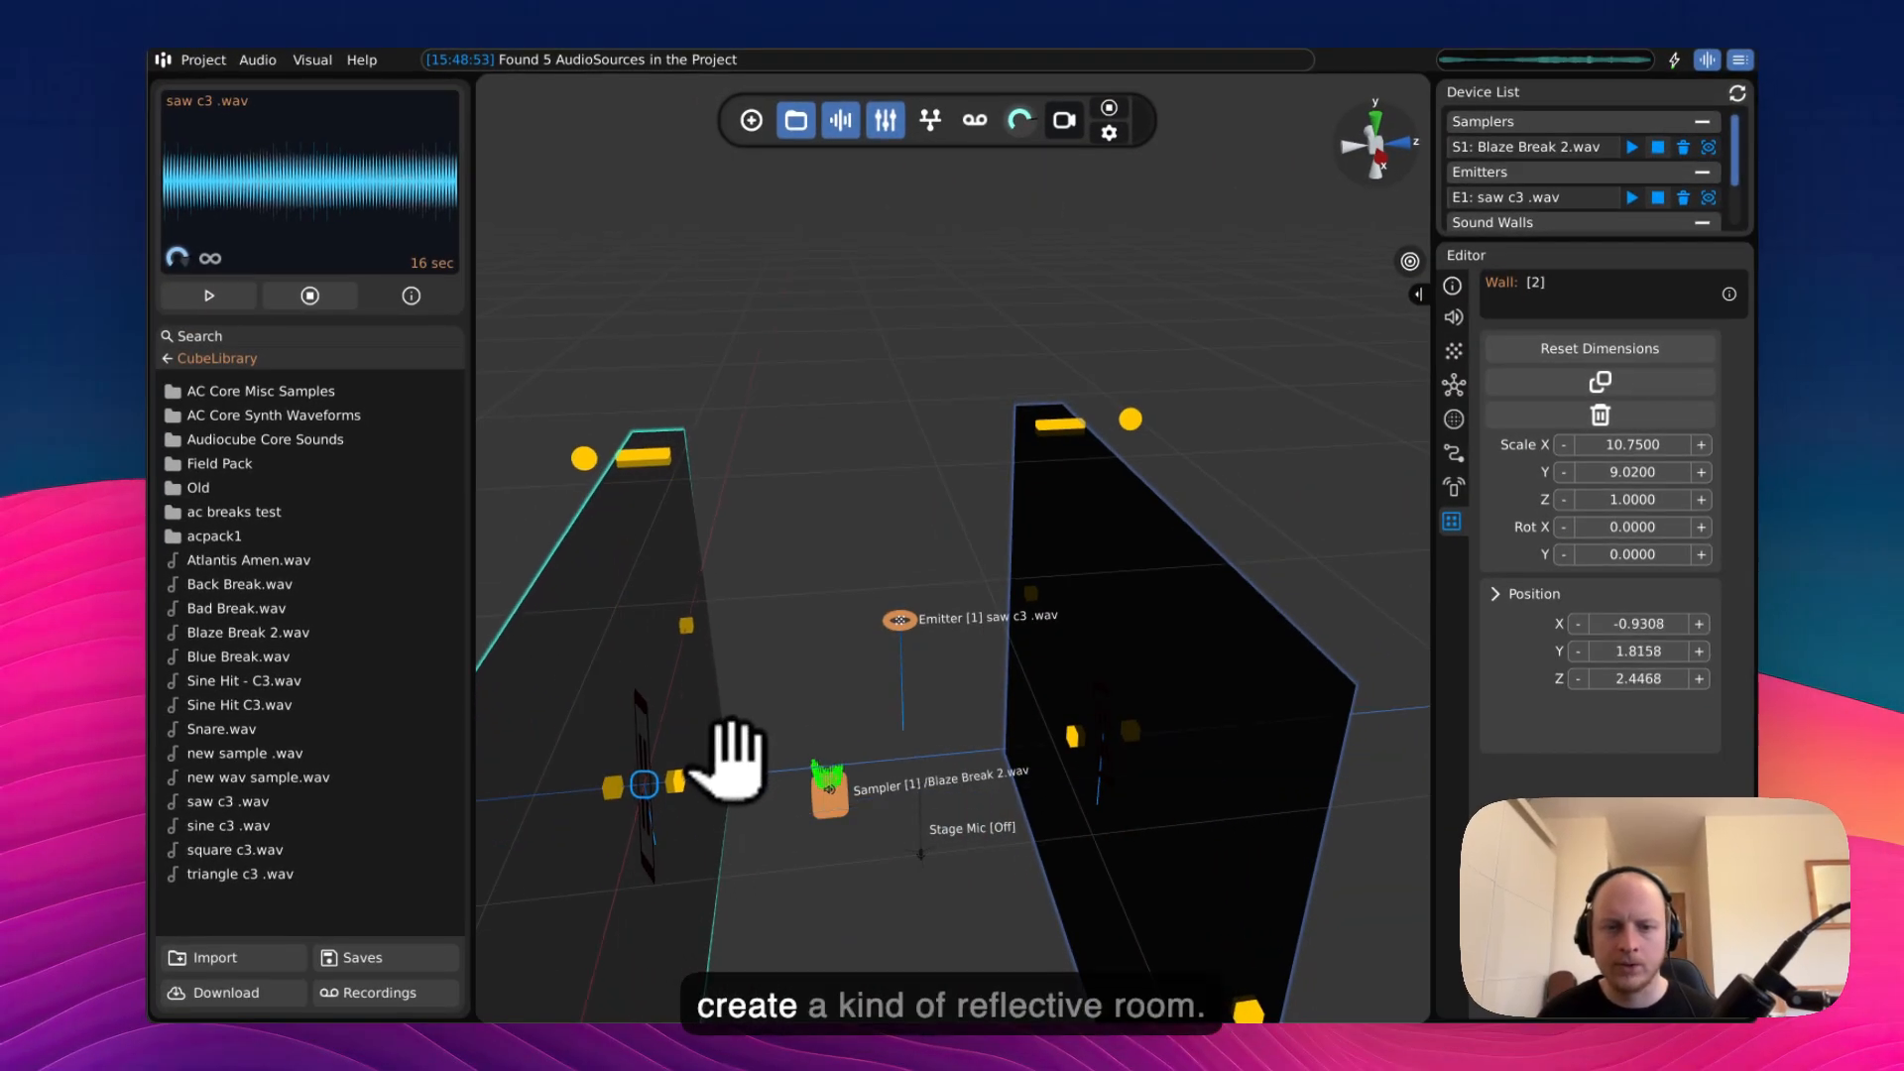
{"action": "scroll", "coordinate": [922, 740], "scroll_direction": "up", "scroll_amount": 3}
{"action": "middle_click_drag", "start_coordinate": [778, 788], "coordinate": [969, 535]}
{"action": "scroll", "coordinate": [968, 539], "scroll_direction": "up", "scroll_amount": 5}
{"action": "scroll", "coordinate": [968, 535], "scroll_direction": "down", "scroll_amount": 3}
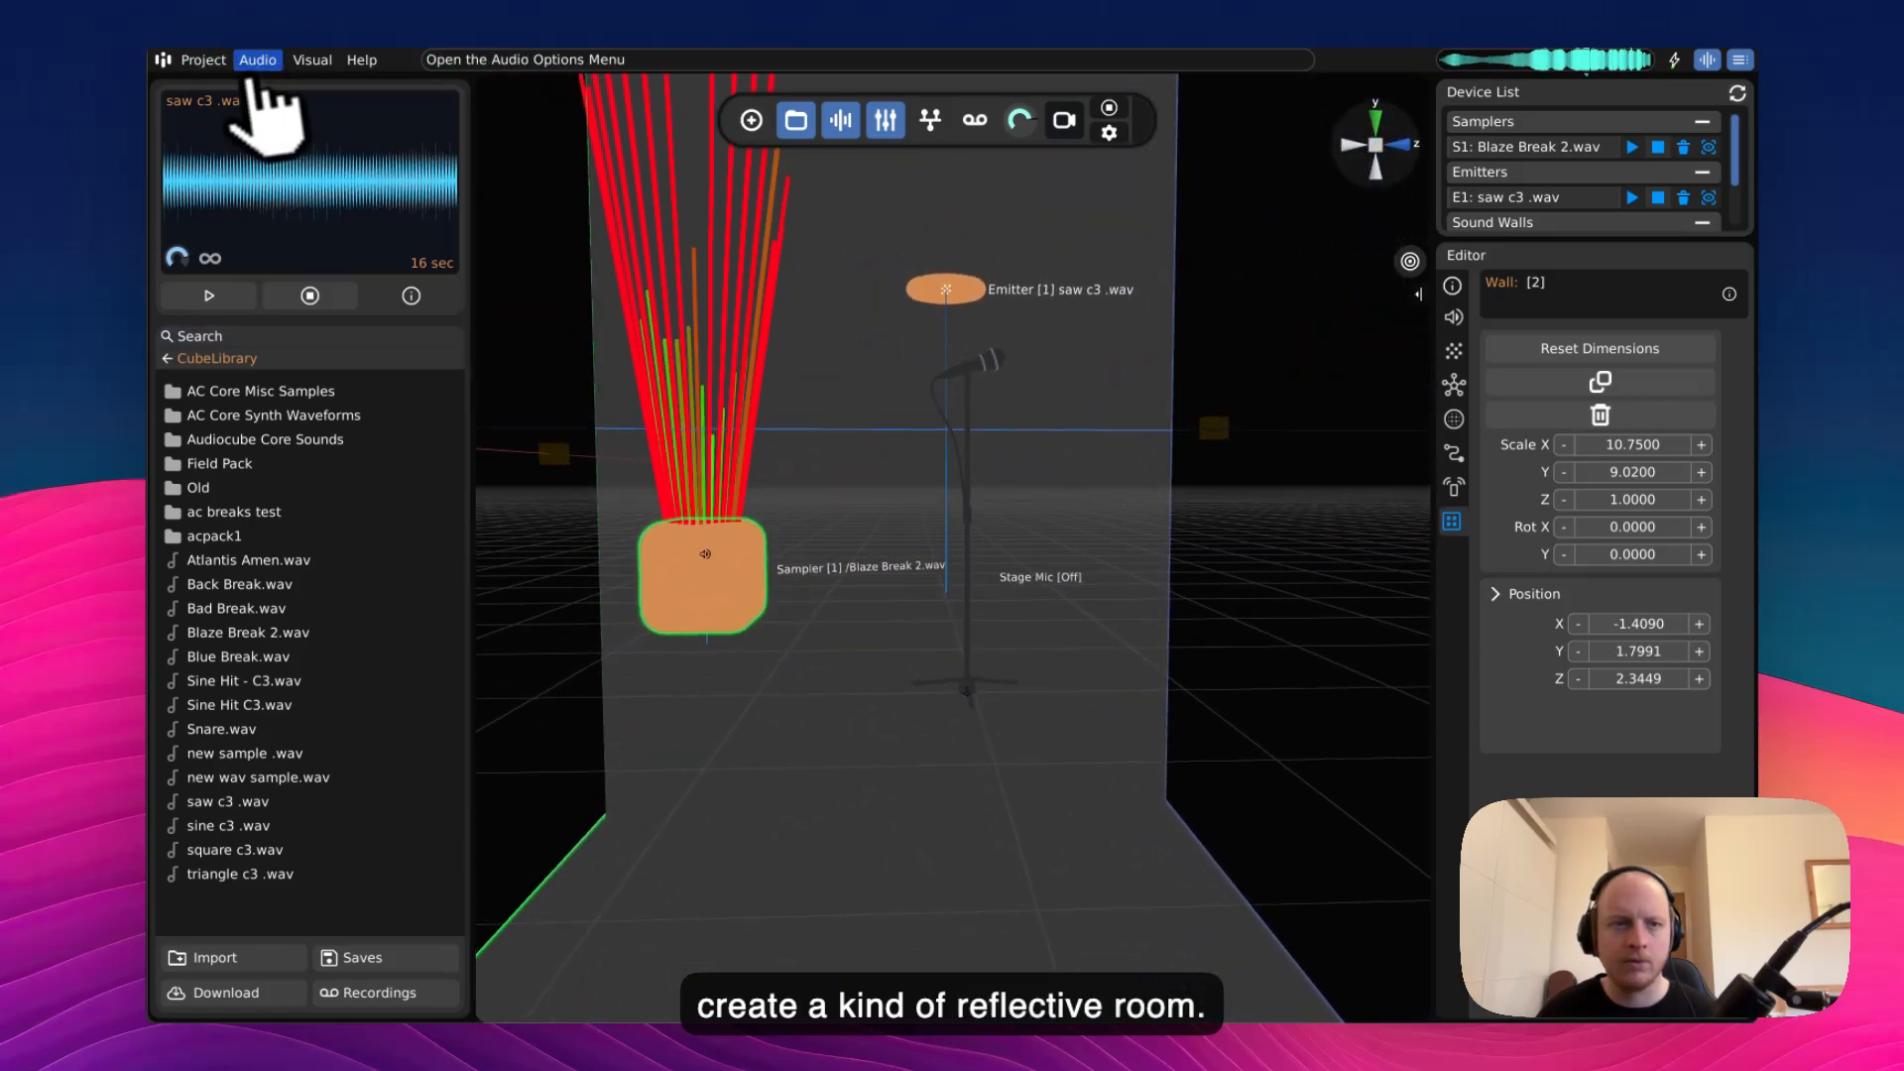
- Lower the reflection level slightly below its maximum in the spatial acoustics settings
{"action": "left_click", "coordinate": [257, 67]}
{"action": "mouse_move", "coordinate": [317, 182]}
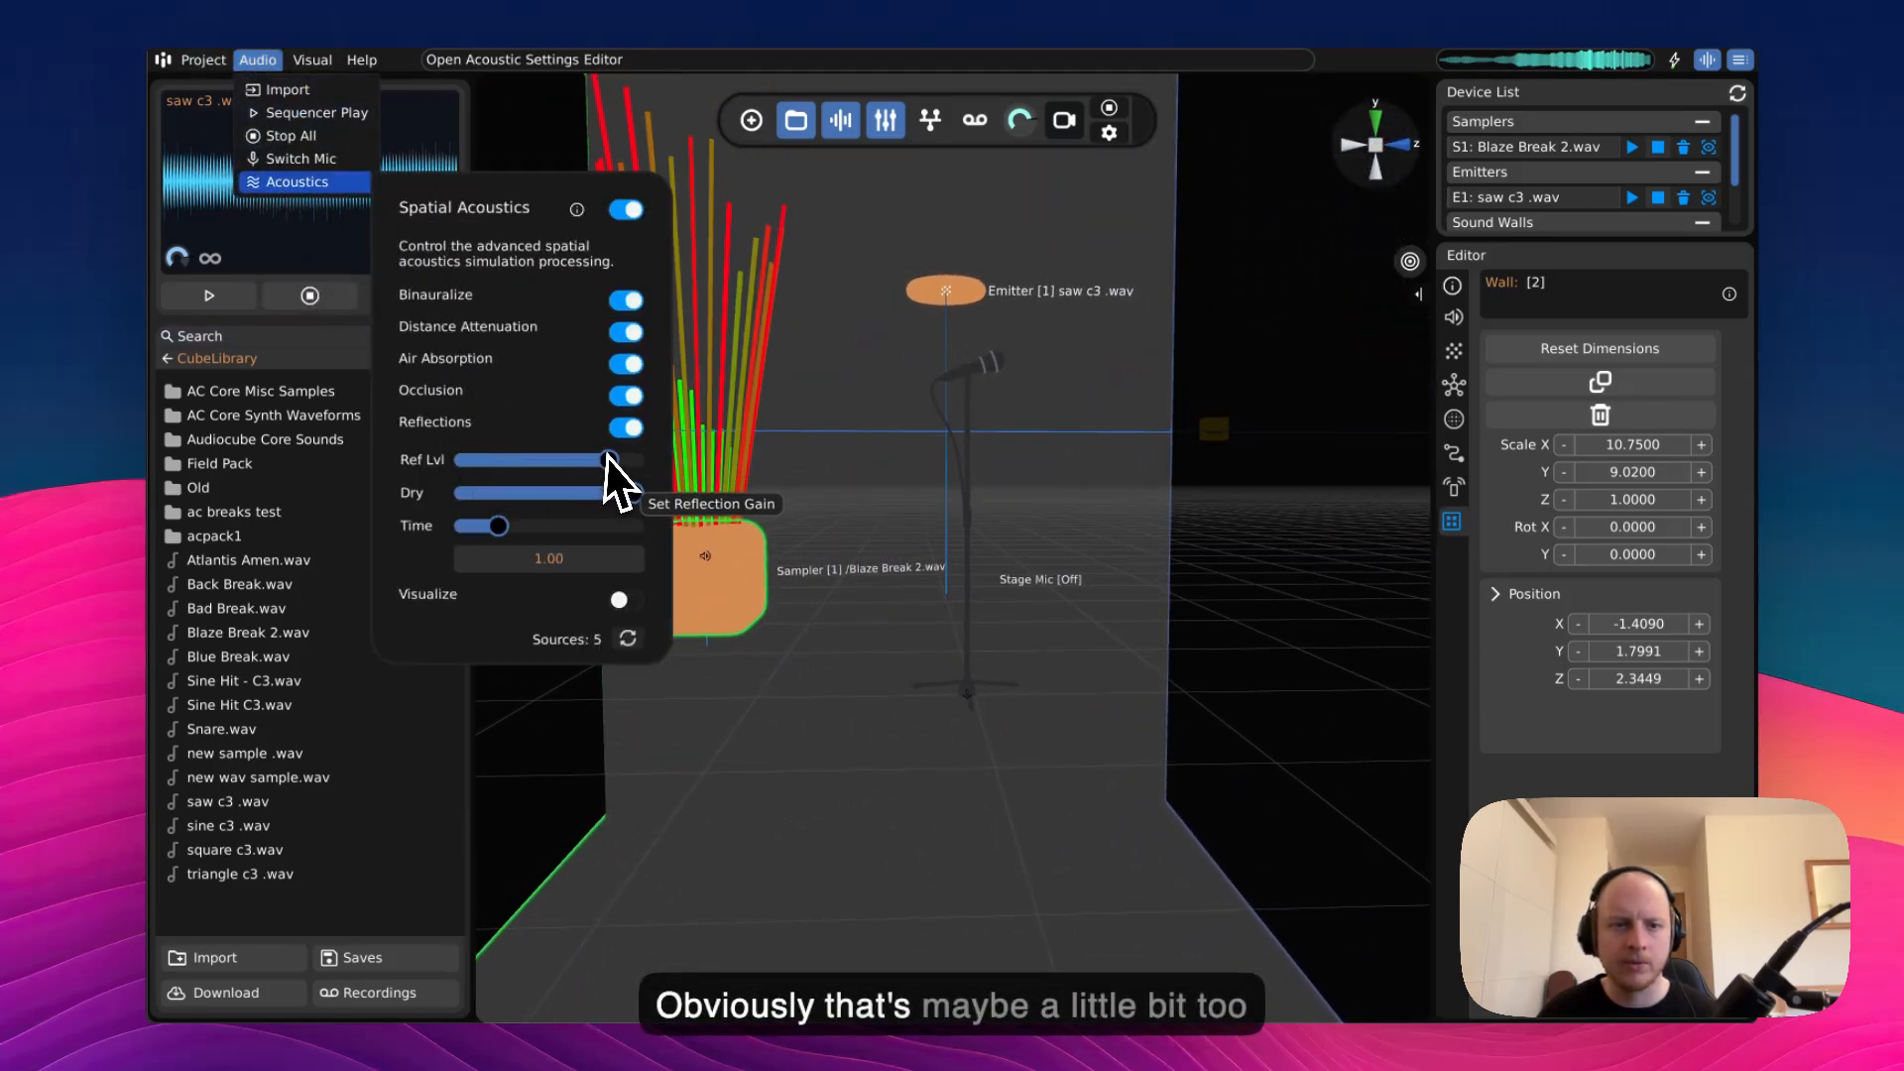
{"action": "middle_click_drag", "start_coordinate": [723, 772], "coordinate": [1059, 493]}
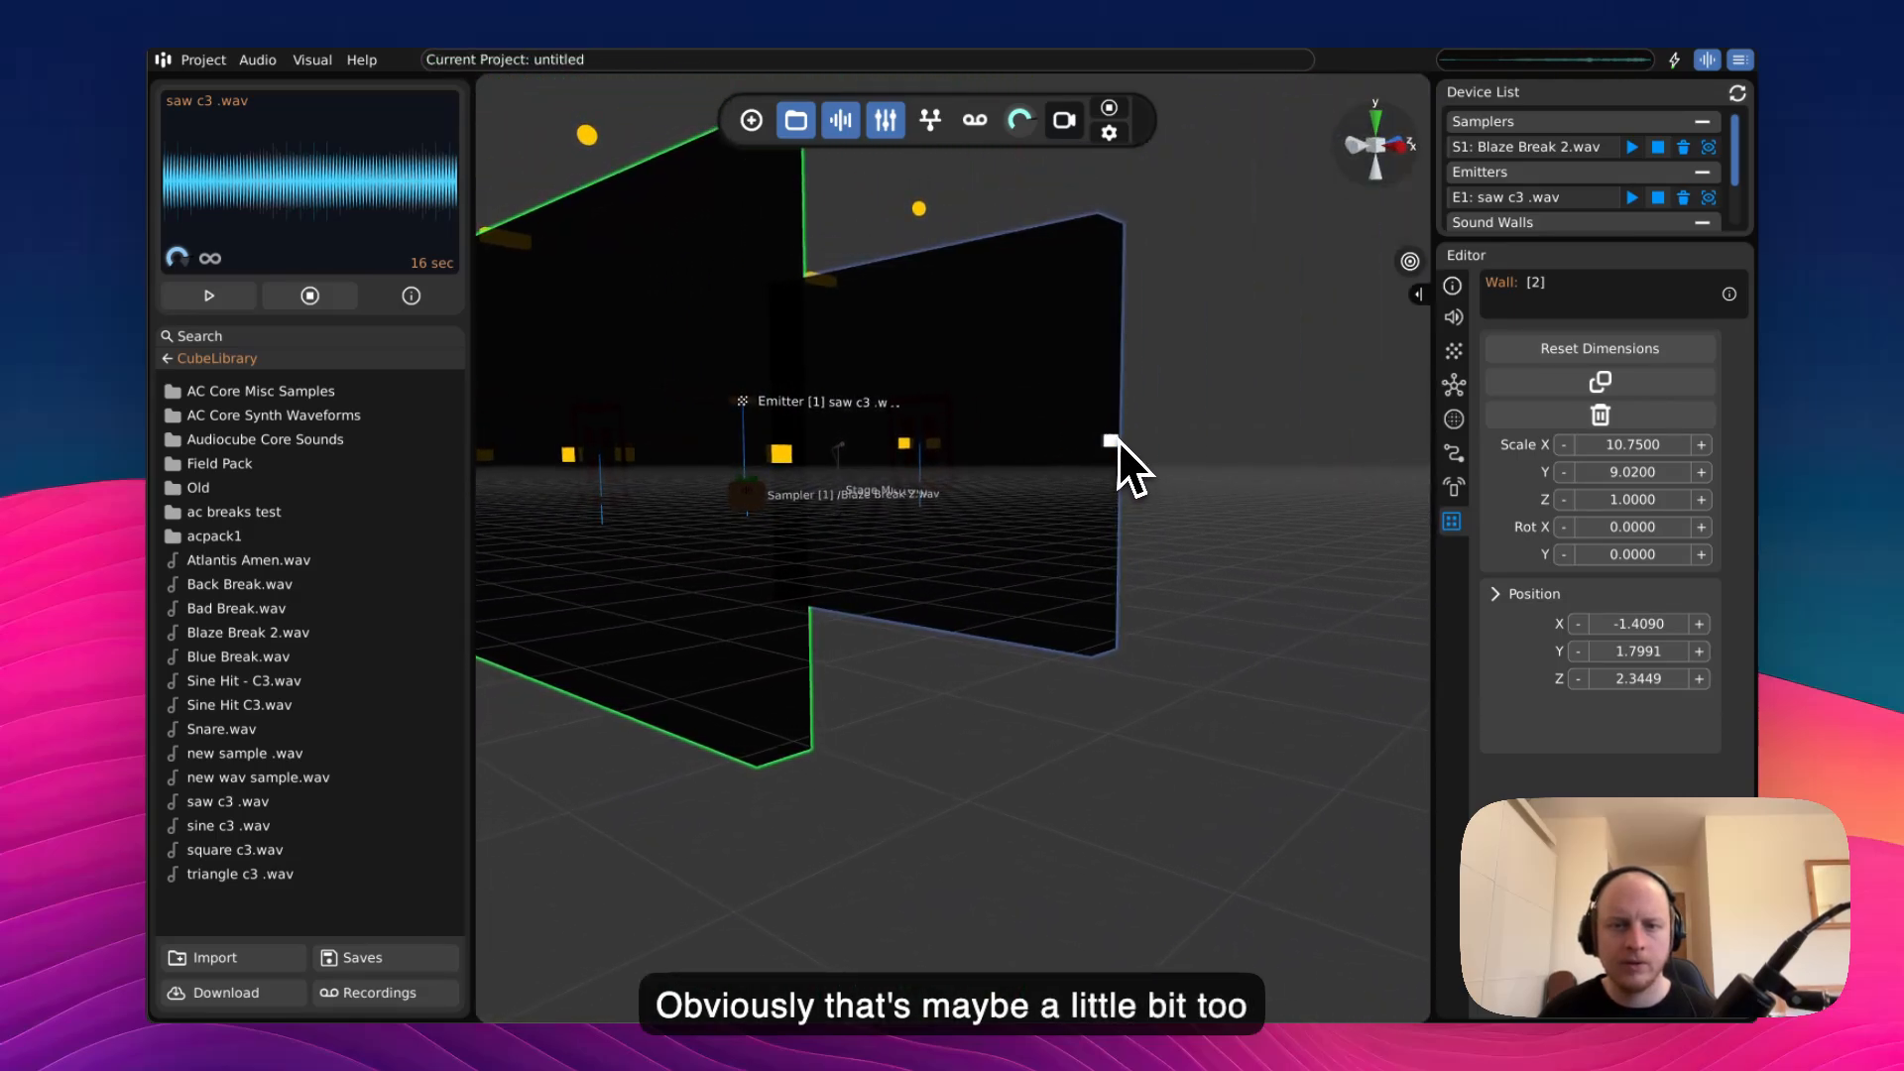
- Stretch one of the sound walls outward at its far end and select the Blaze Break 2.wav sampler
{"action": "left_click_drag", "start_coordinate": [1115, 442], "coordinate": [1372, 446]}
{"action": "right_click_drag", "start_coordinate": [1372, 446], "coordinate": [955, 521]}
{"action": "middle_click_drag", "start_coordinate": [955, 522], "coordinate": [844, 689]}
{"action": "left_click", "coordinate": [845, 688]}
{"action": "right_click_drag", "start_coordinate": [877, 439], "coordinate": [954, 519]}
{"action": "key", "text": "s"}
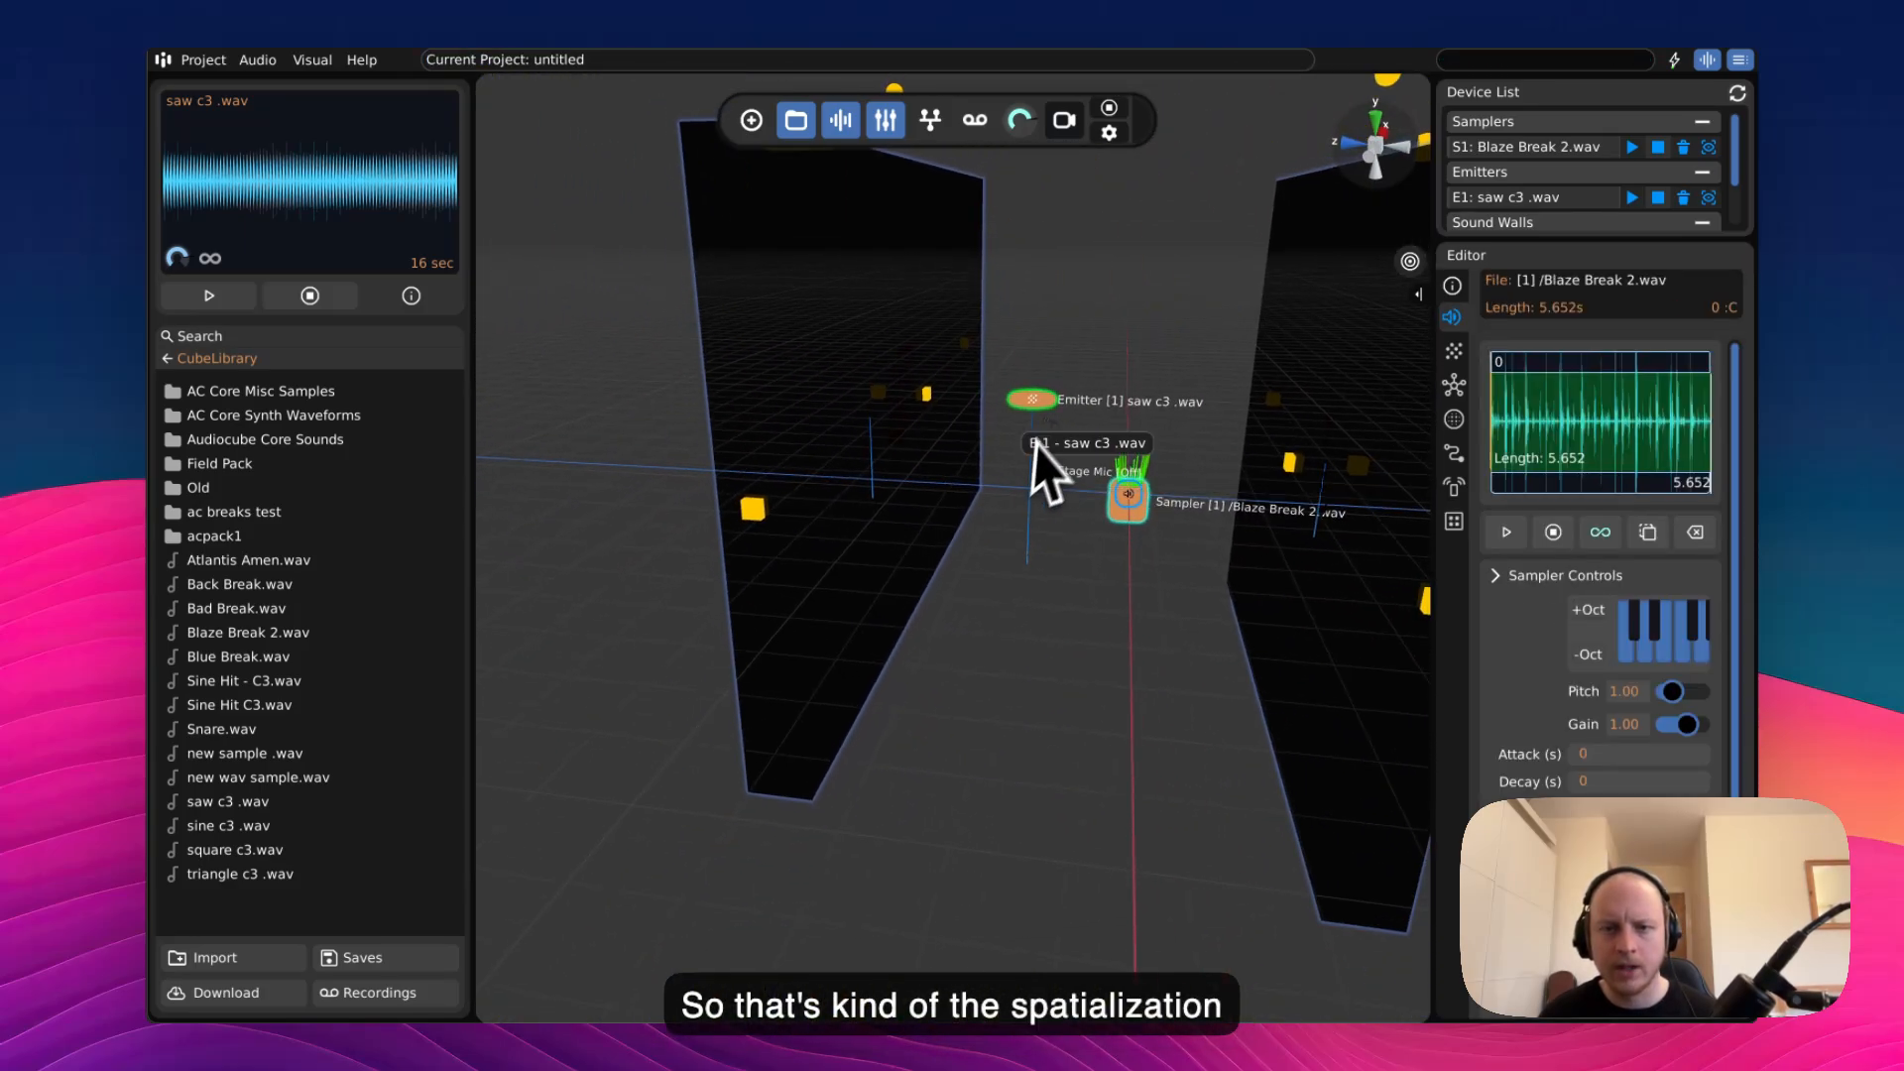
{"action": "key", "text": "s"}
- Move the saw c3 emitter out from between the two sound walls toward the open floor
{"action": "left_click_drag", "start_coordinate": [1034, 406], "coordinate": [985, 432]}
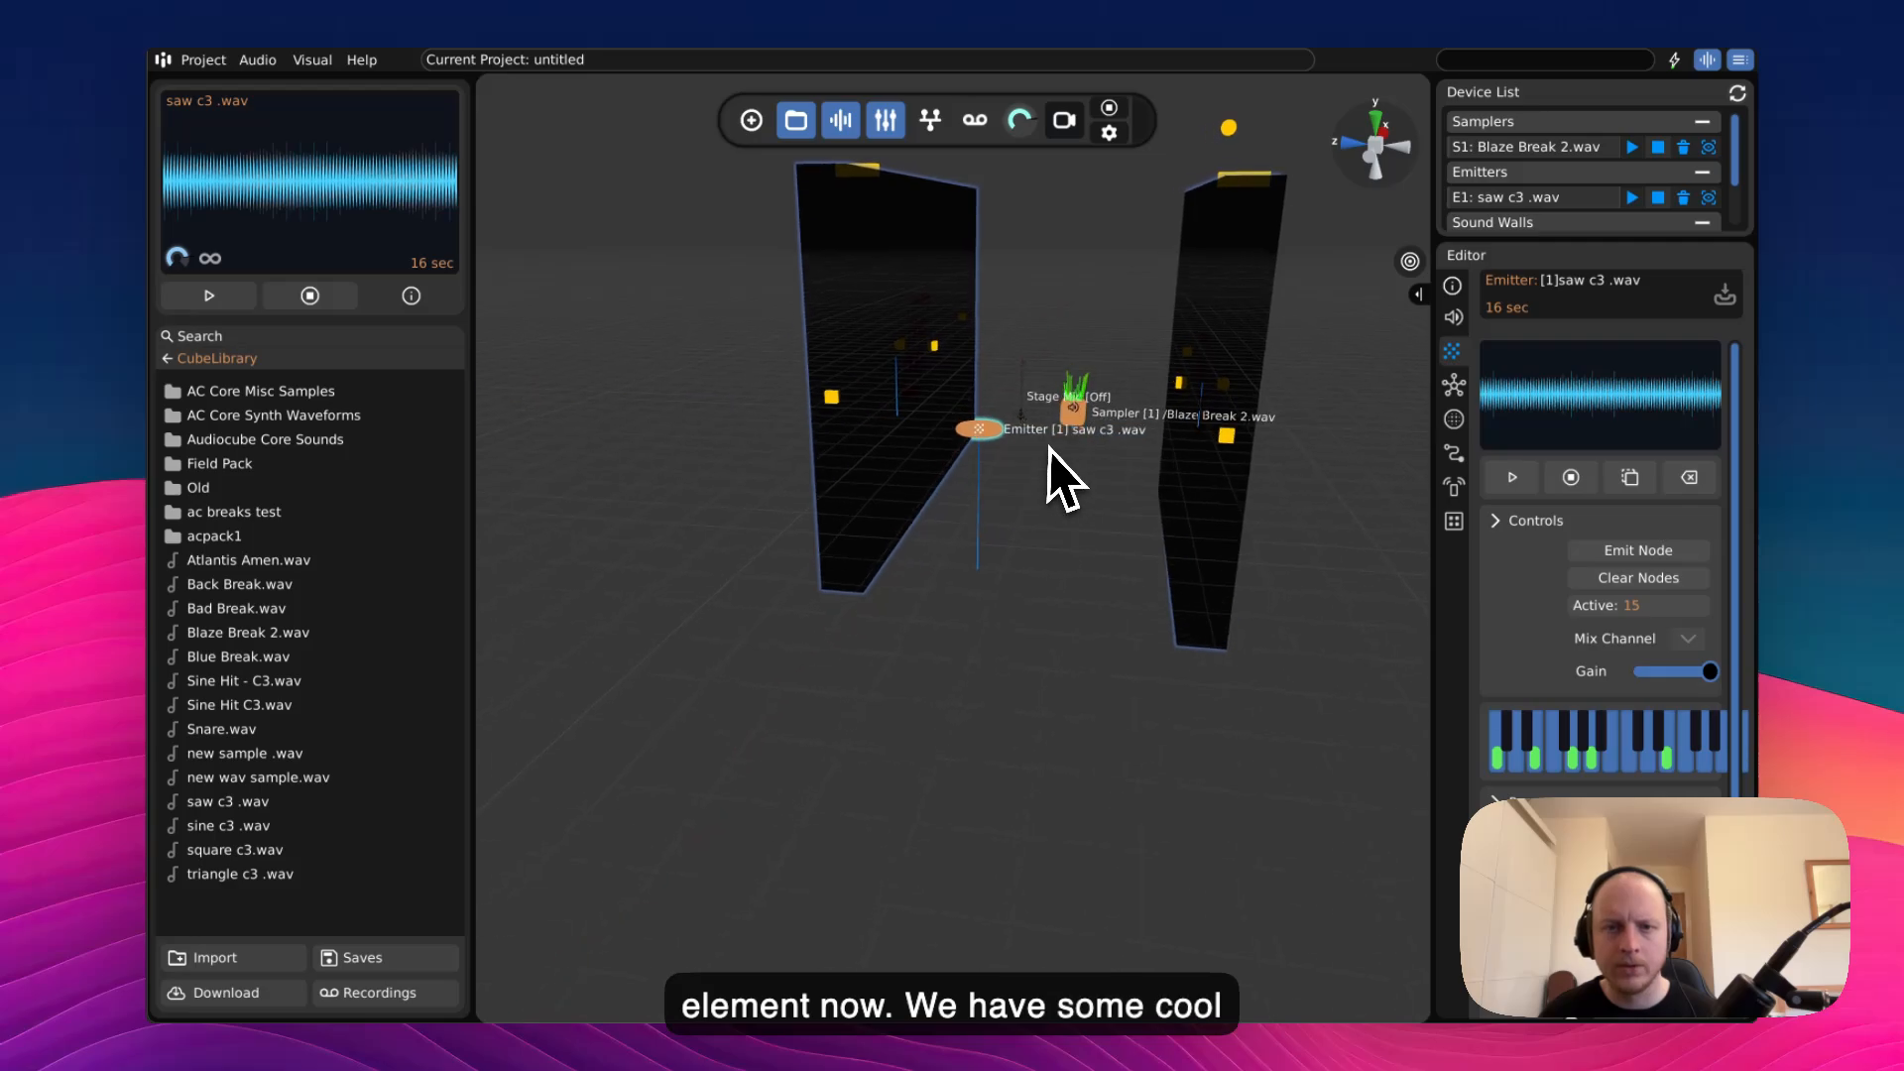
{"action": "key", "text": "w"}
{"action": "right_click_drag", "start_coordinate": [944, 483], "coordinate": [1008, 543]}
- Add a Ticker connected to the saw c3 emitter and start its cycle
{"action": "left_click", "coordinate": [751, 120]}
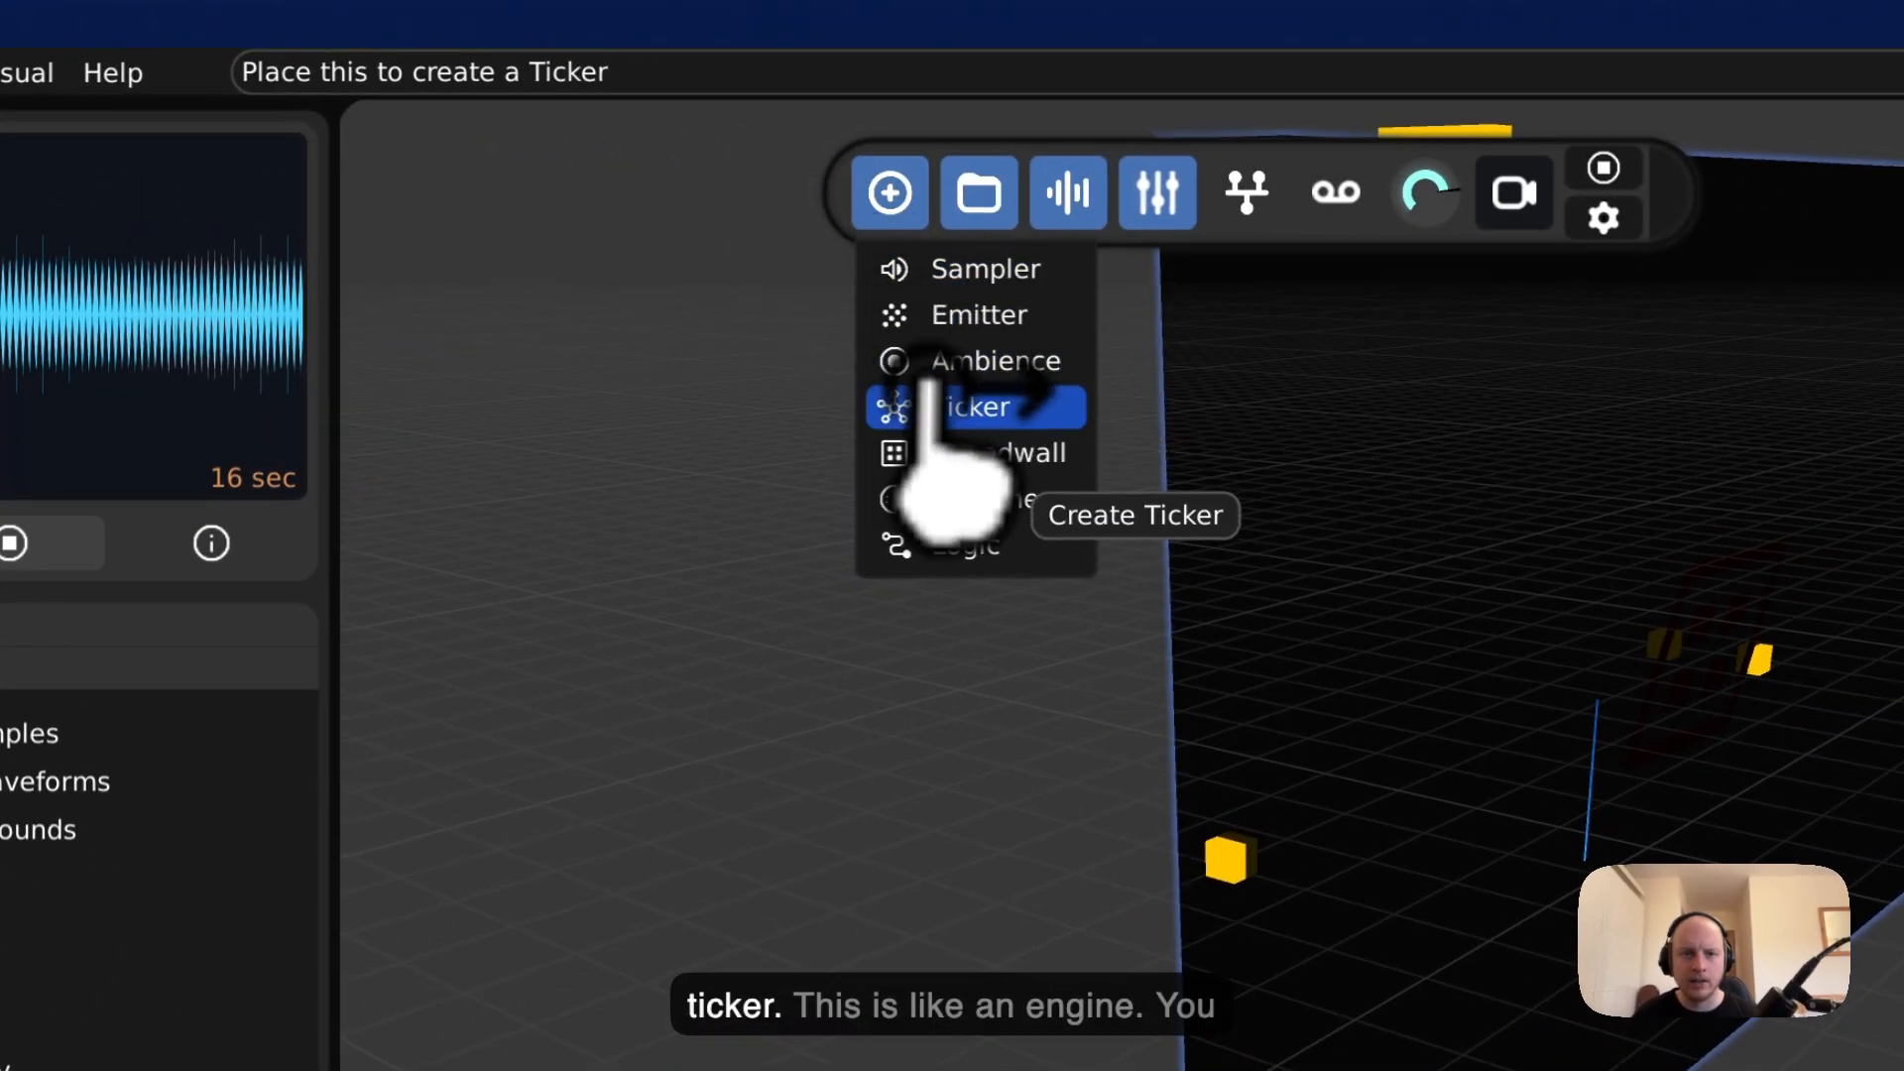
{"action": "left_click_drag", "start_coordinate": [929, 396], "coordinate": [586, 355]}
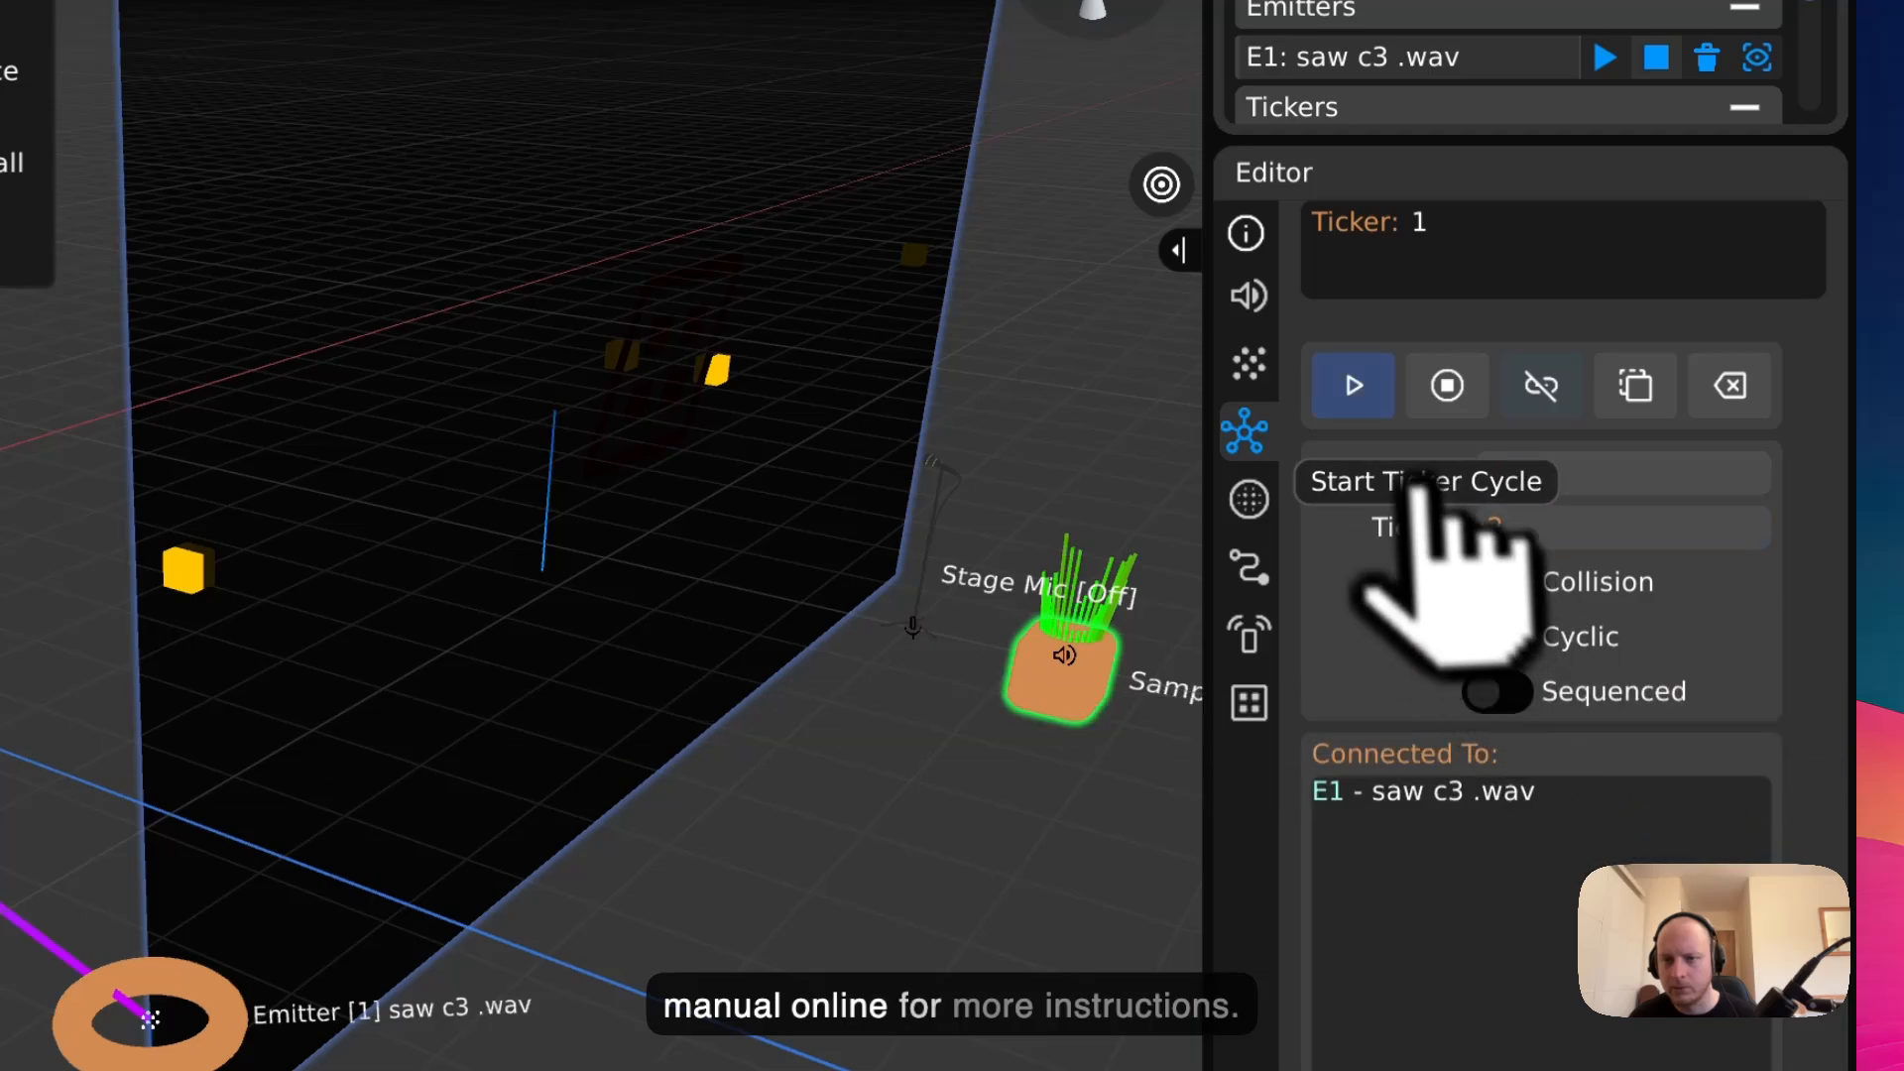
{"action": "left_click", "coordinate": [1358, 388]}
{"action": "right_click_drag", "start_coordinate": [694, 843], "coordinate": [119, 635]}
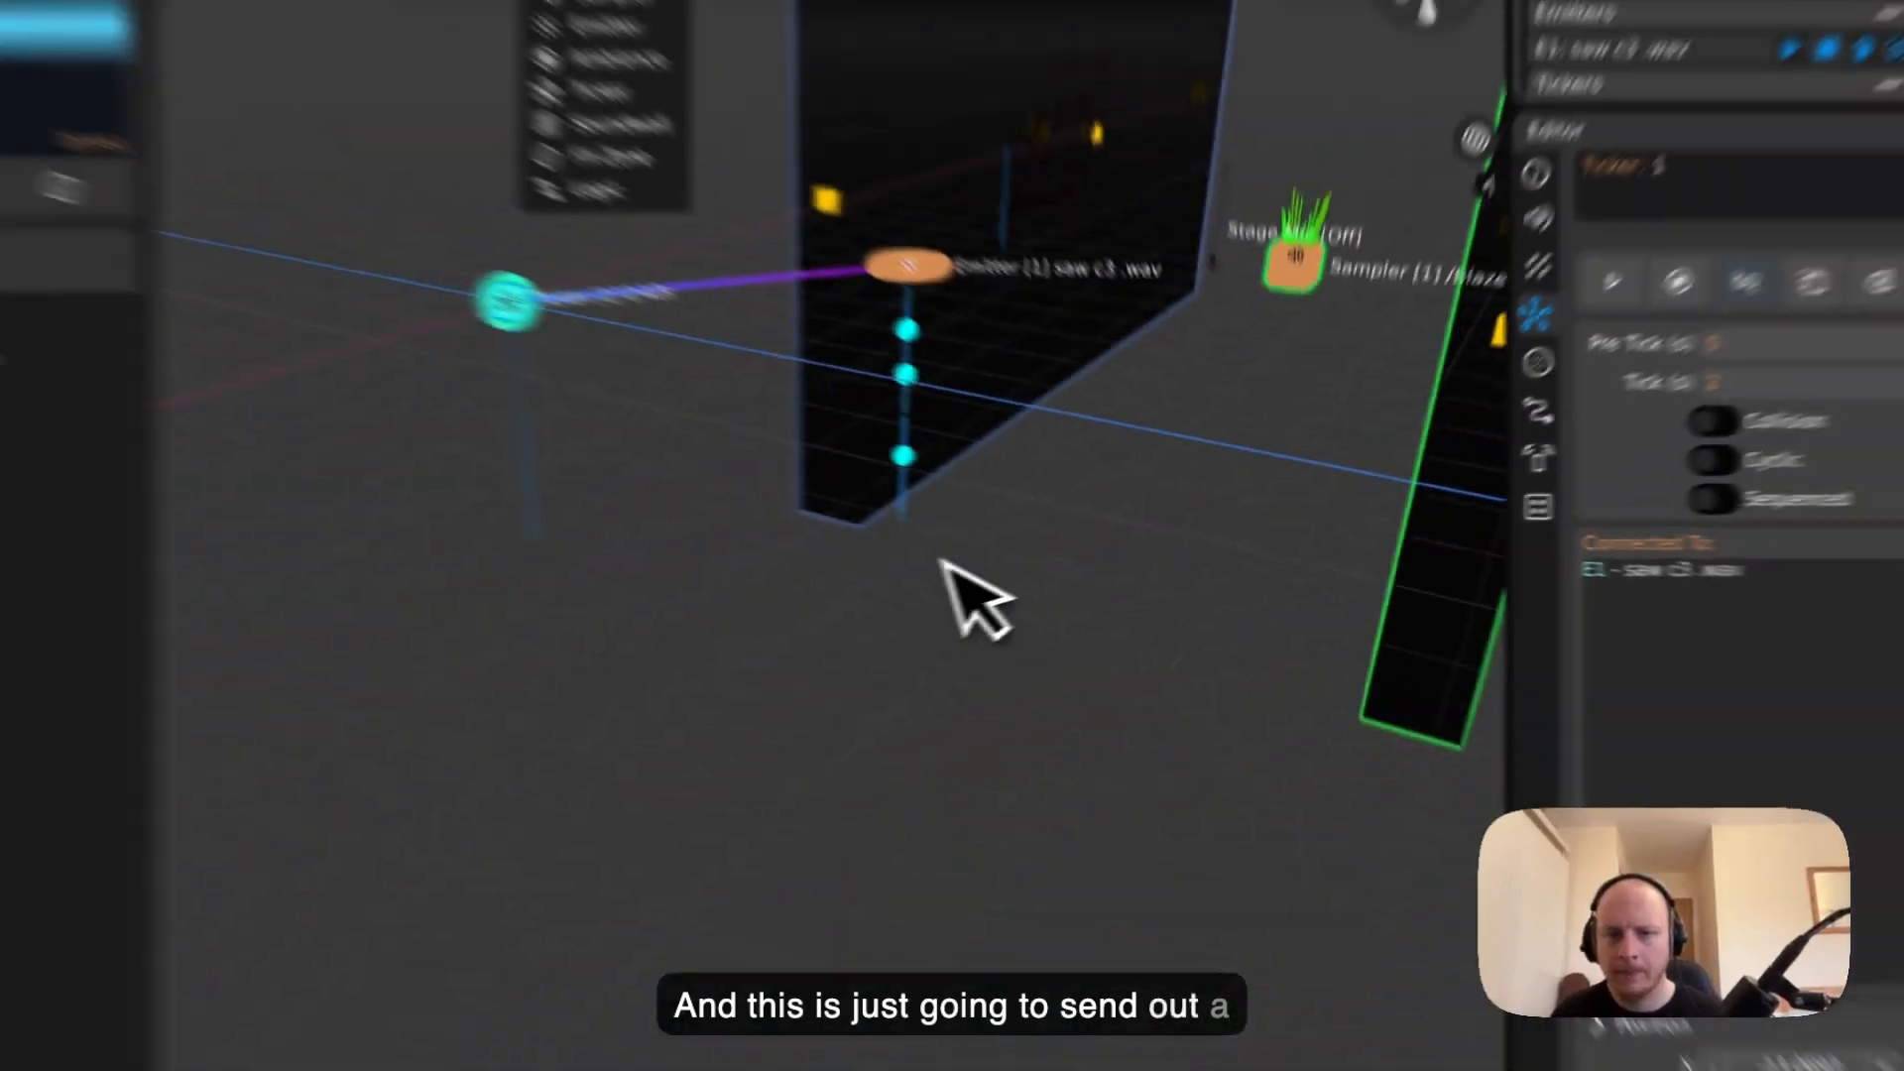
{"action": "left_click", "coordinate": [1053, 474]}
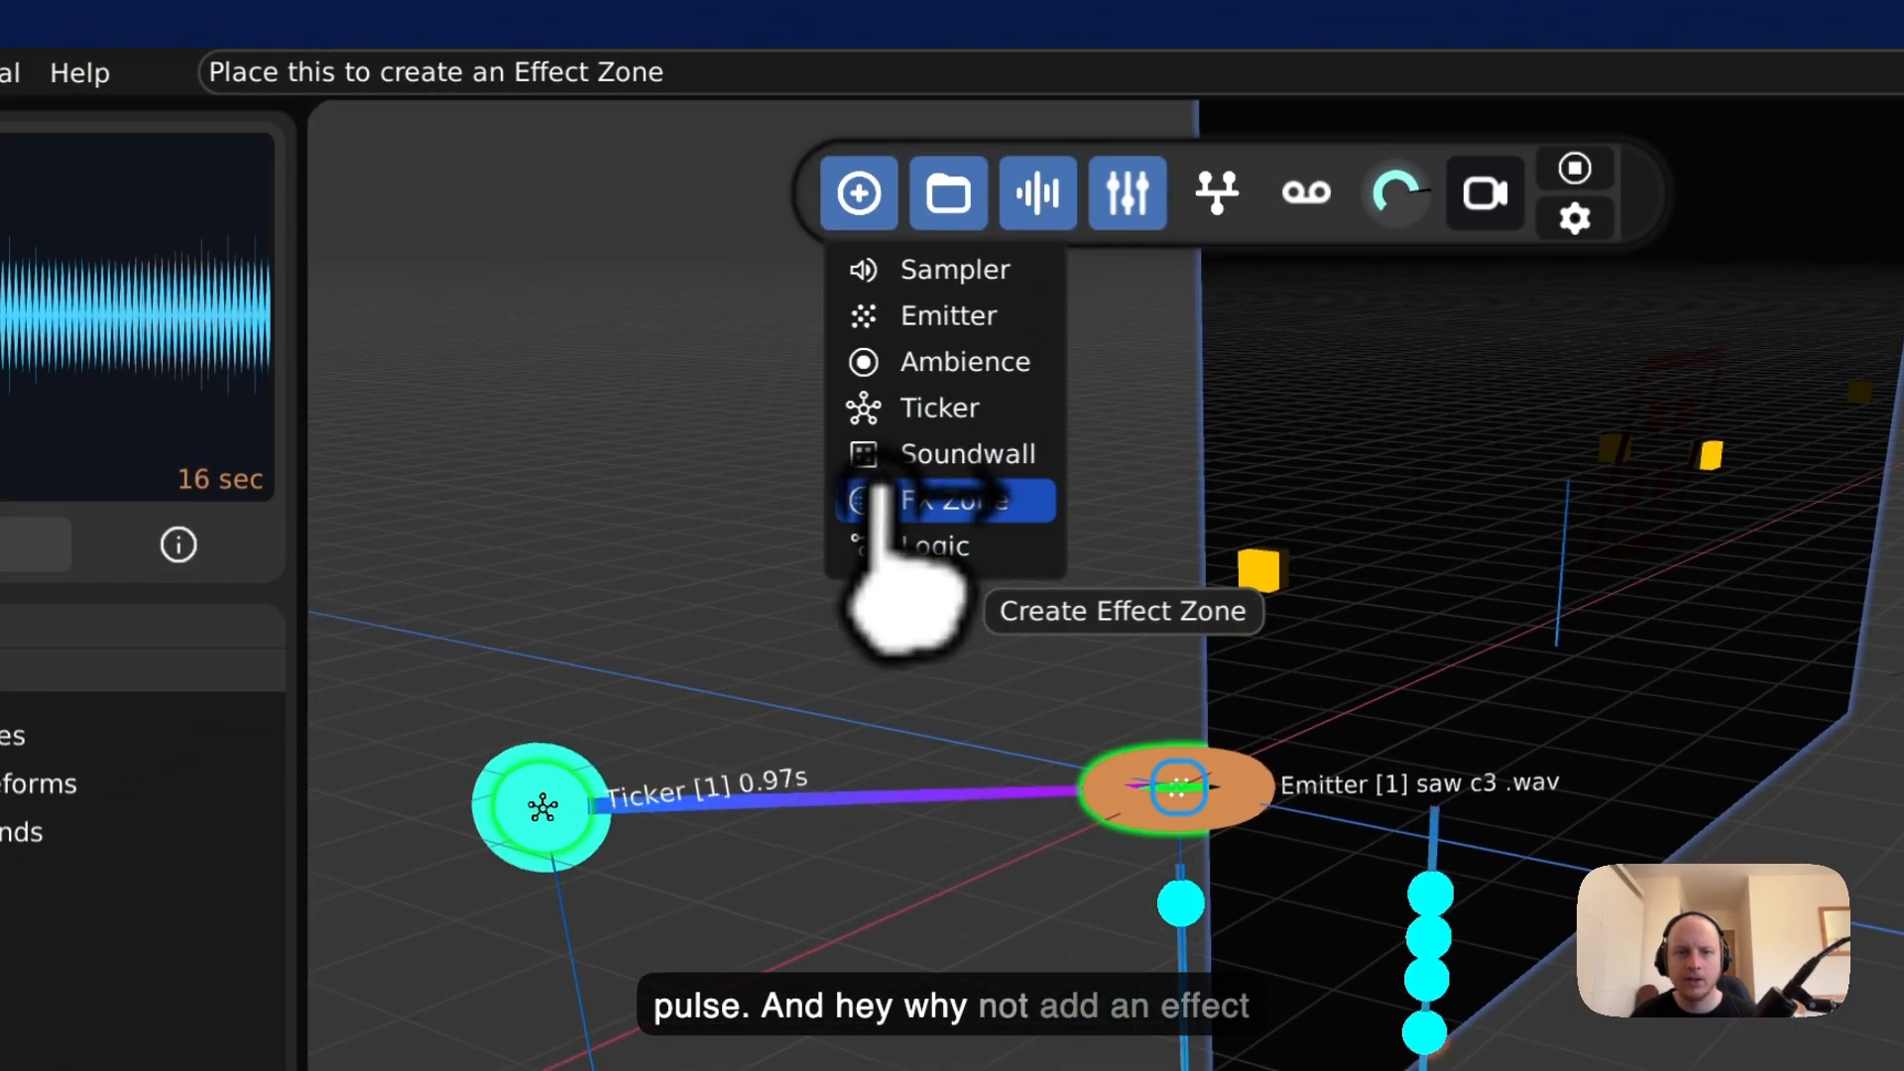
- Add an FX Zone on the far side of the sound walls and set its reverb preset to Stoneroom
{"action": "left_click_drag", "start_coordinate": [799, 273], "coordinate": [1229, 631]}
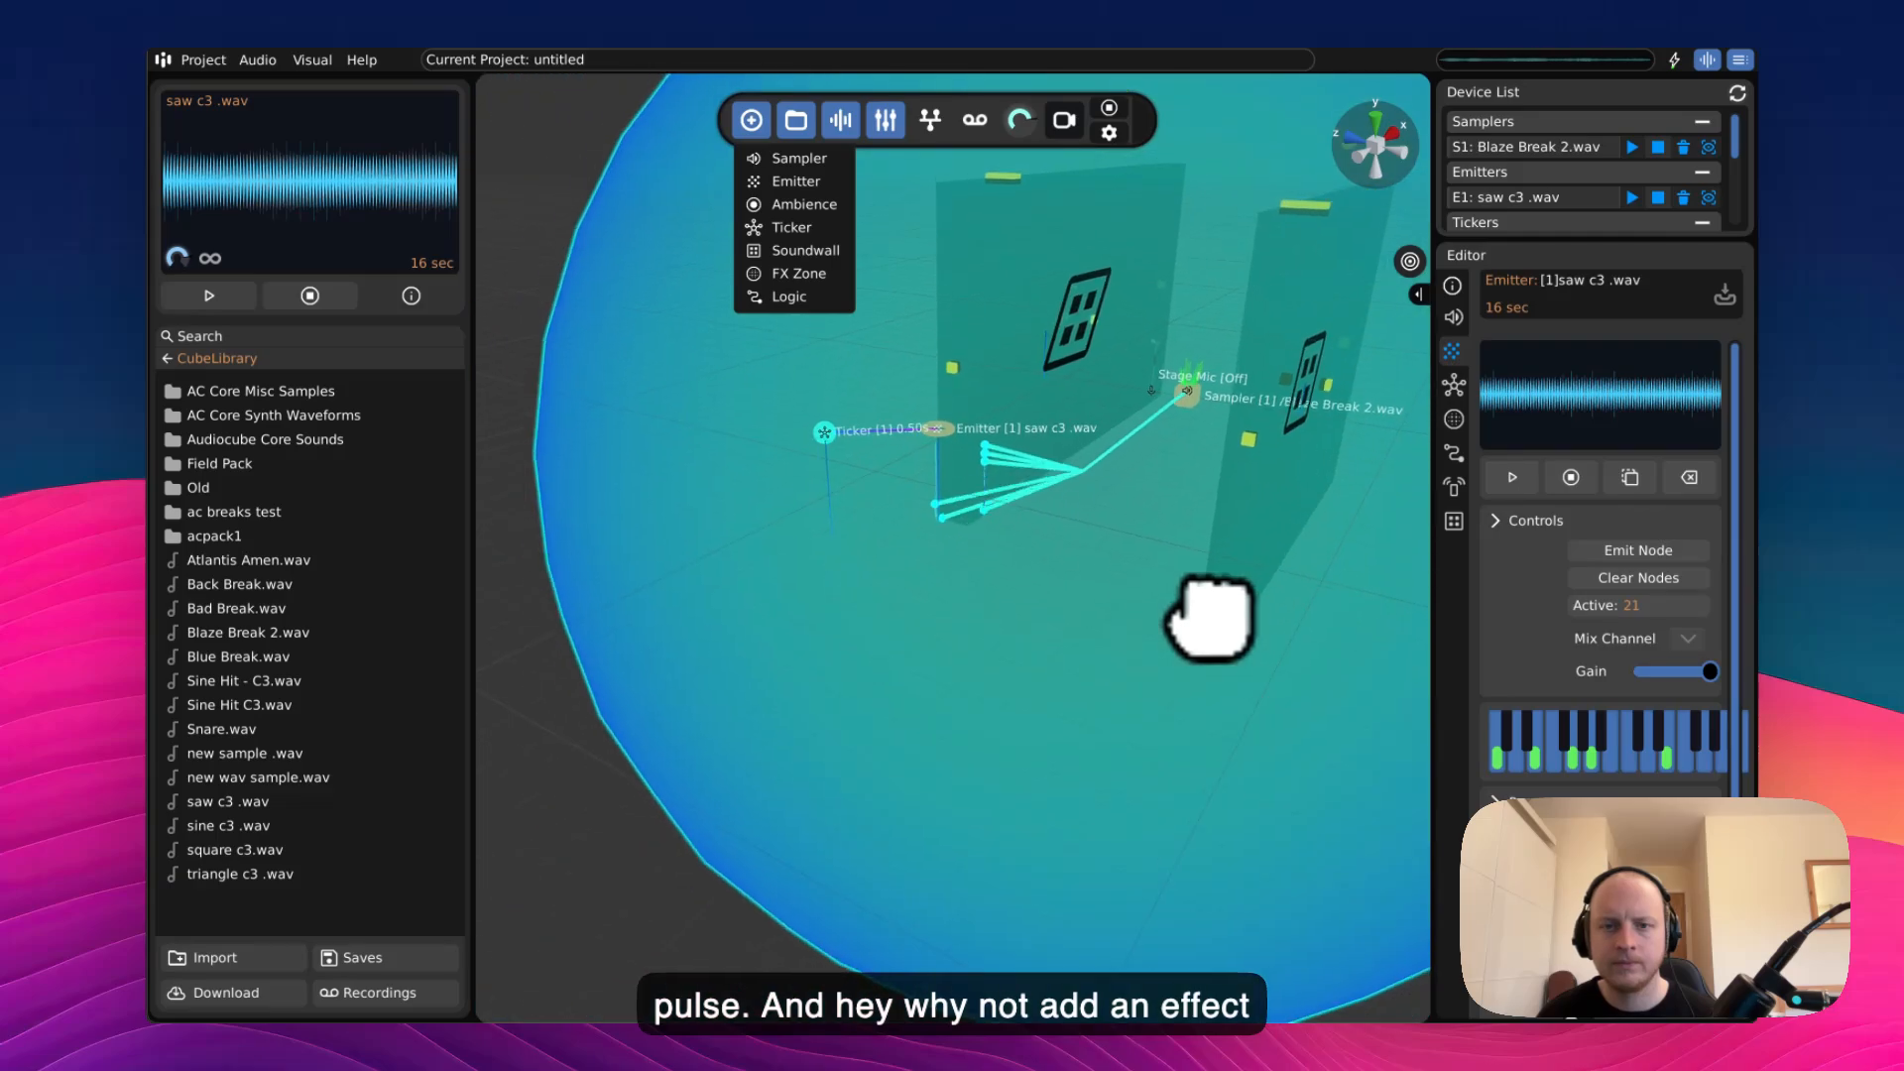
{"action": "left_click_drag", "start_coordinate": [932, 617], "coordinate": [1311, 623]}
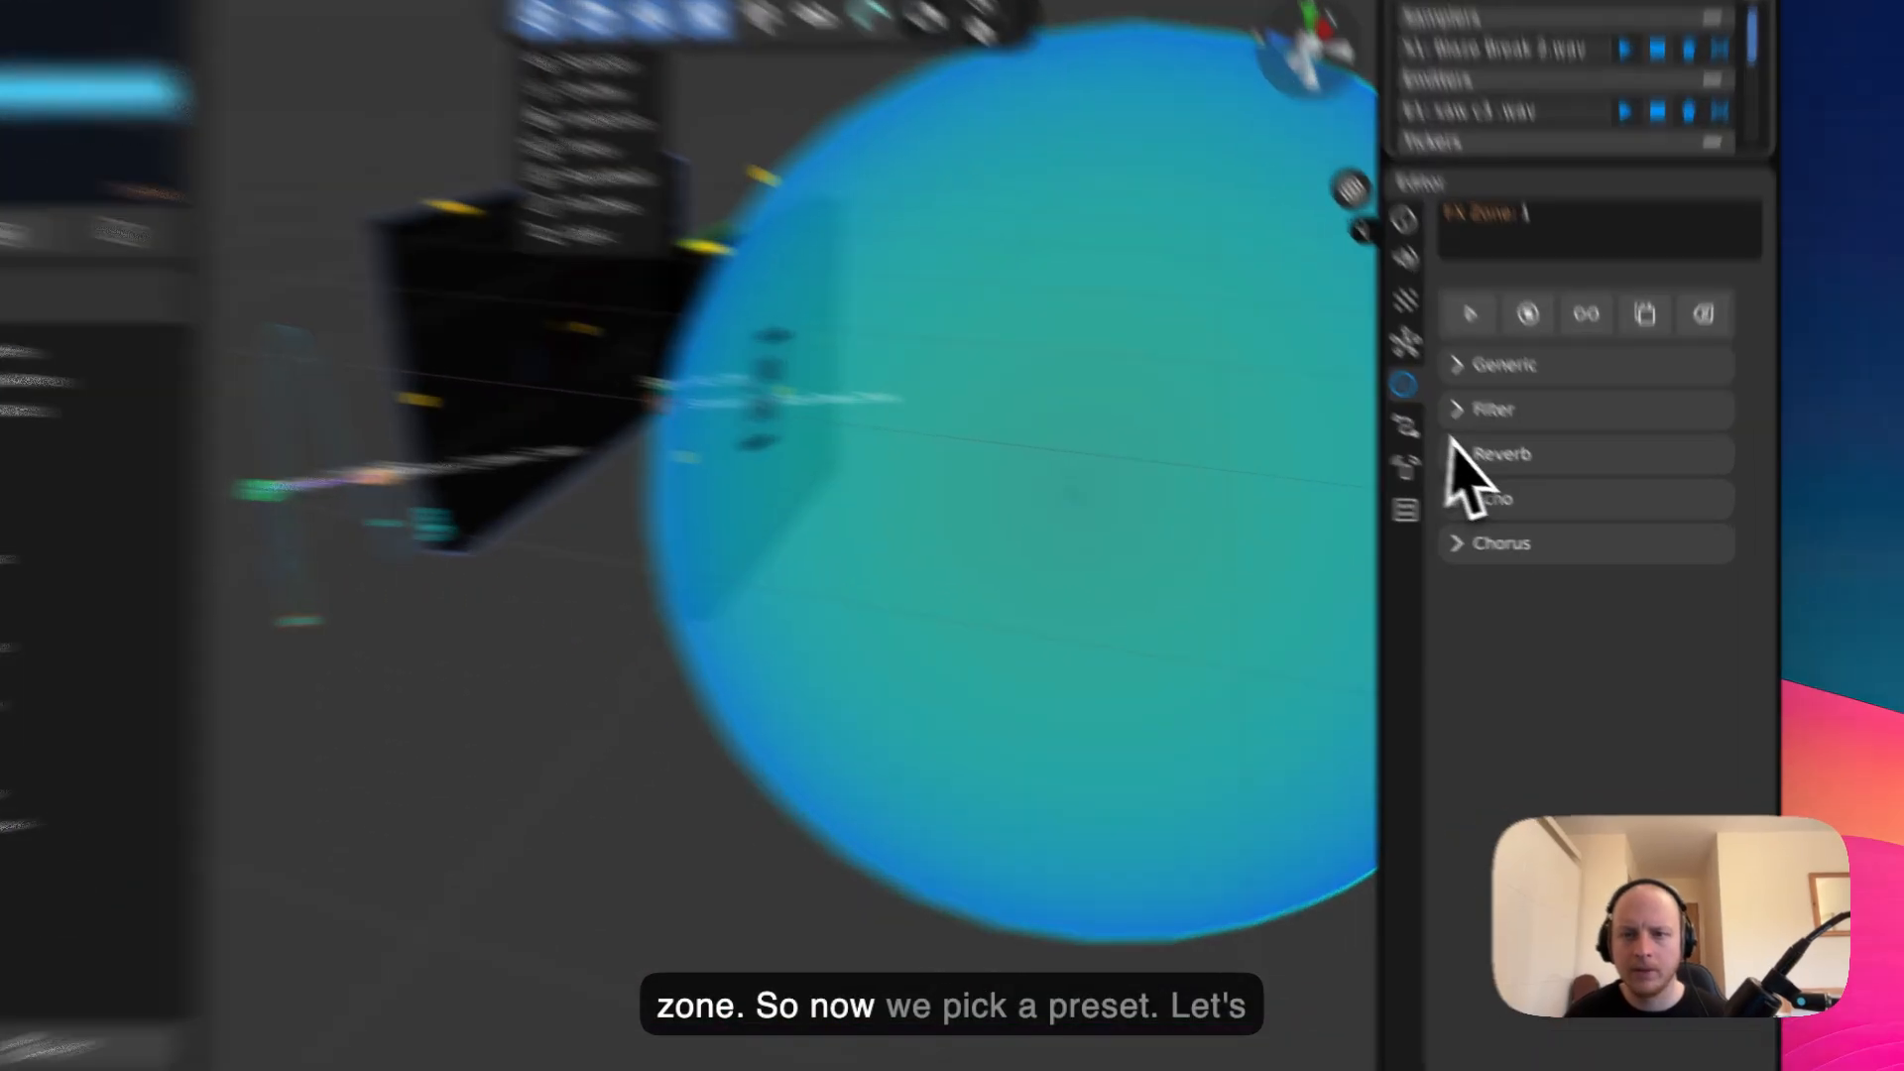
{"action": "left_click", "coordinate": [1457, 456]}
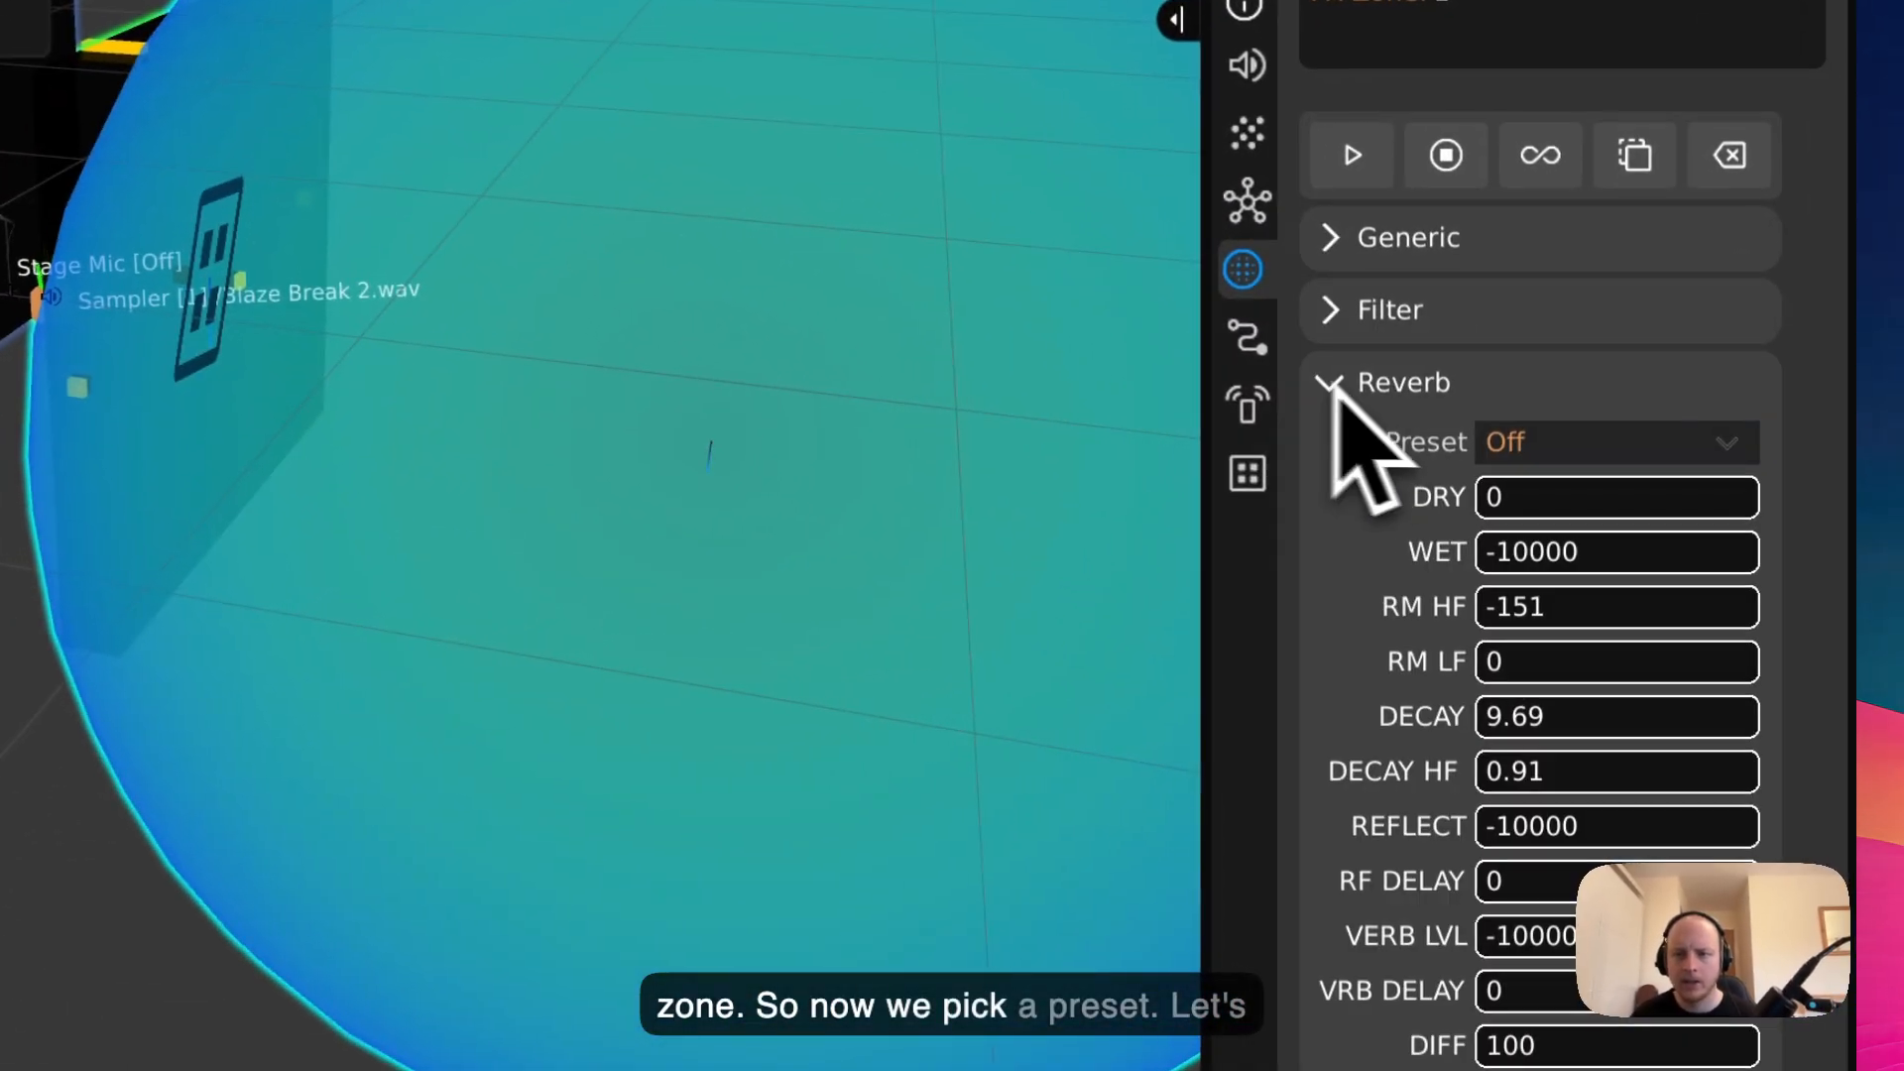
{"action": "left_click", "coordinate": [1584, 436]}
{"action": "scroll", "coordinate": [1763, 556], "scroll_direction": "down", "scroll_amount": 4}
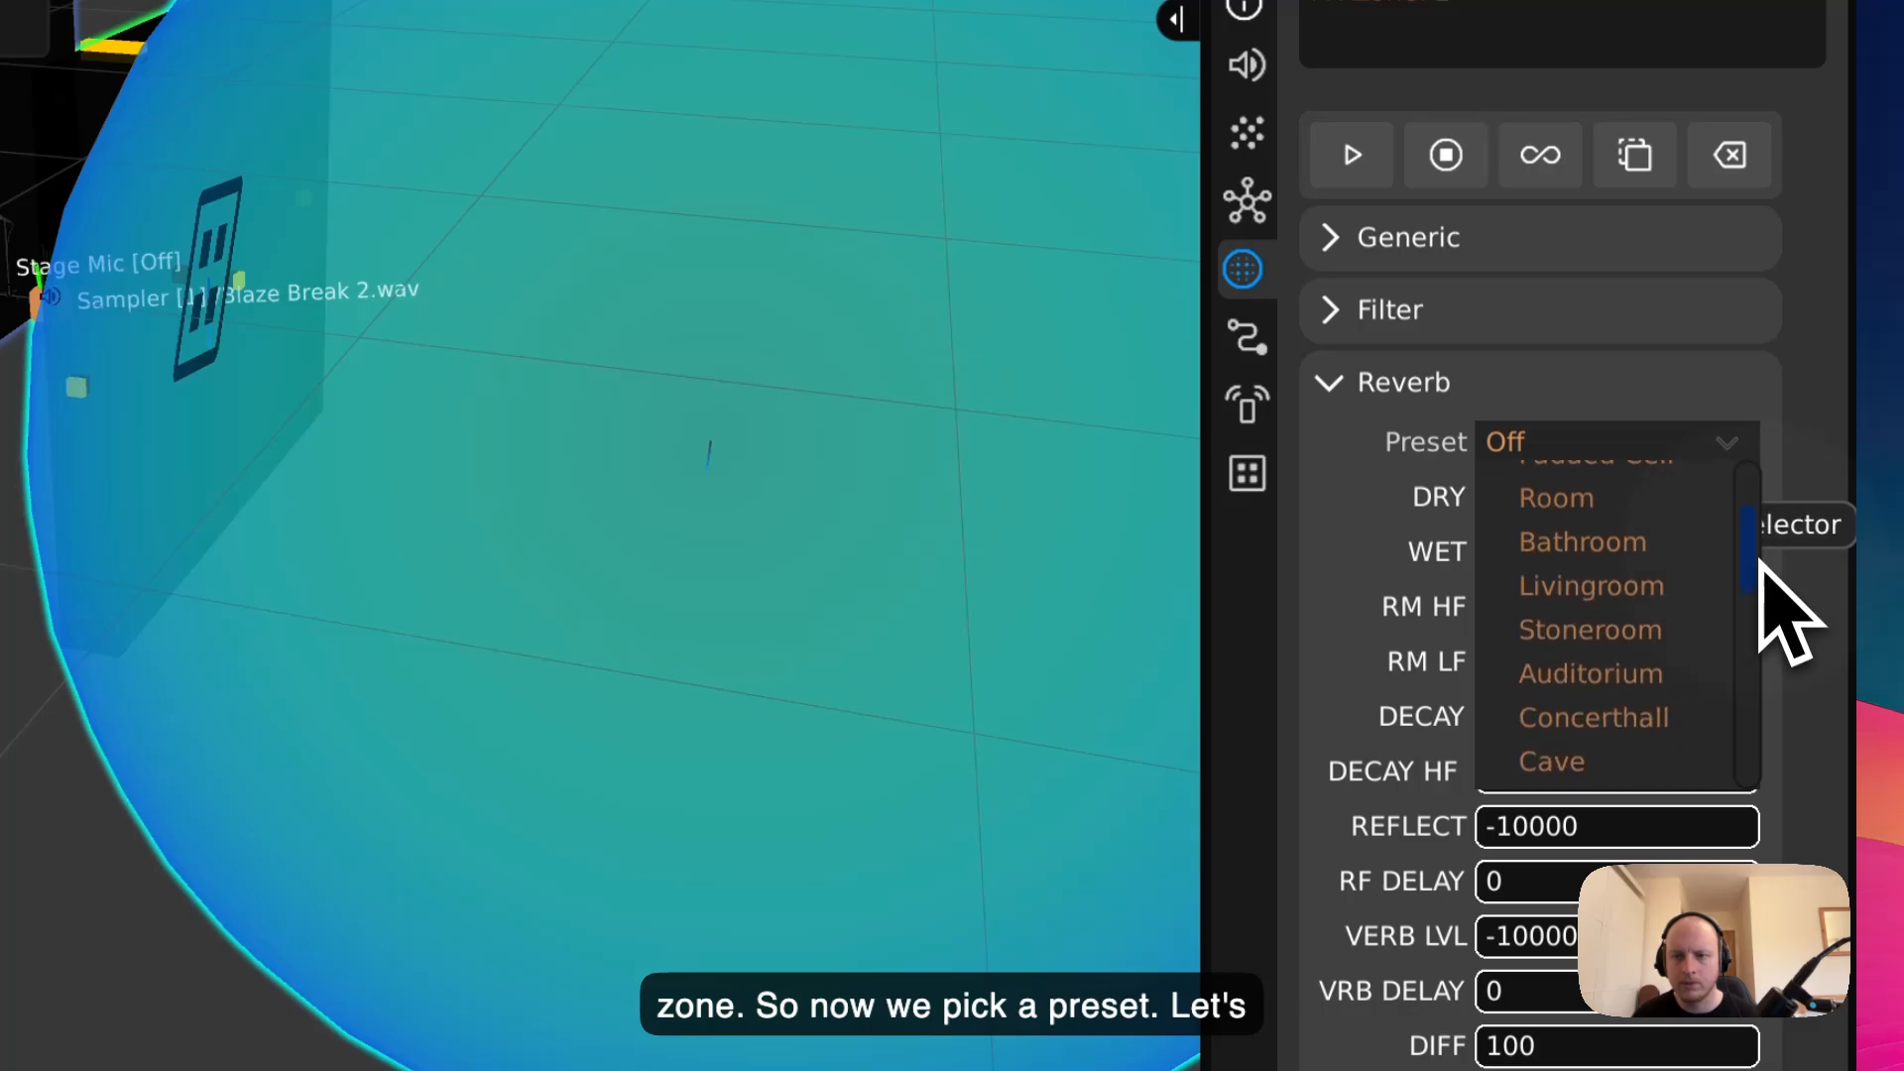
{"action": "left_click", "coordinate": [1665, 570]}
- Move the FX zone over the walls, sampler, emitter and ticker, away from them, and back to compare the reverb
{"action": "left_click_drag", "start_coordinate": [1076, 627], "coordinate": [1219, 664]}
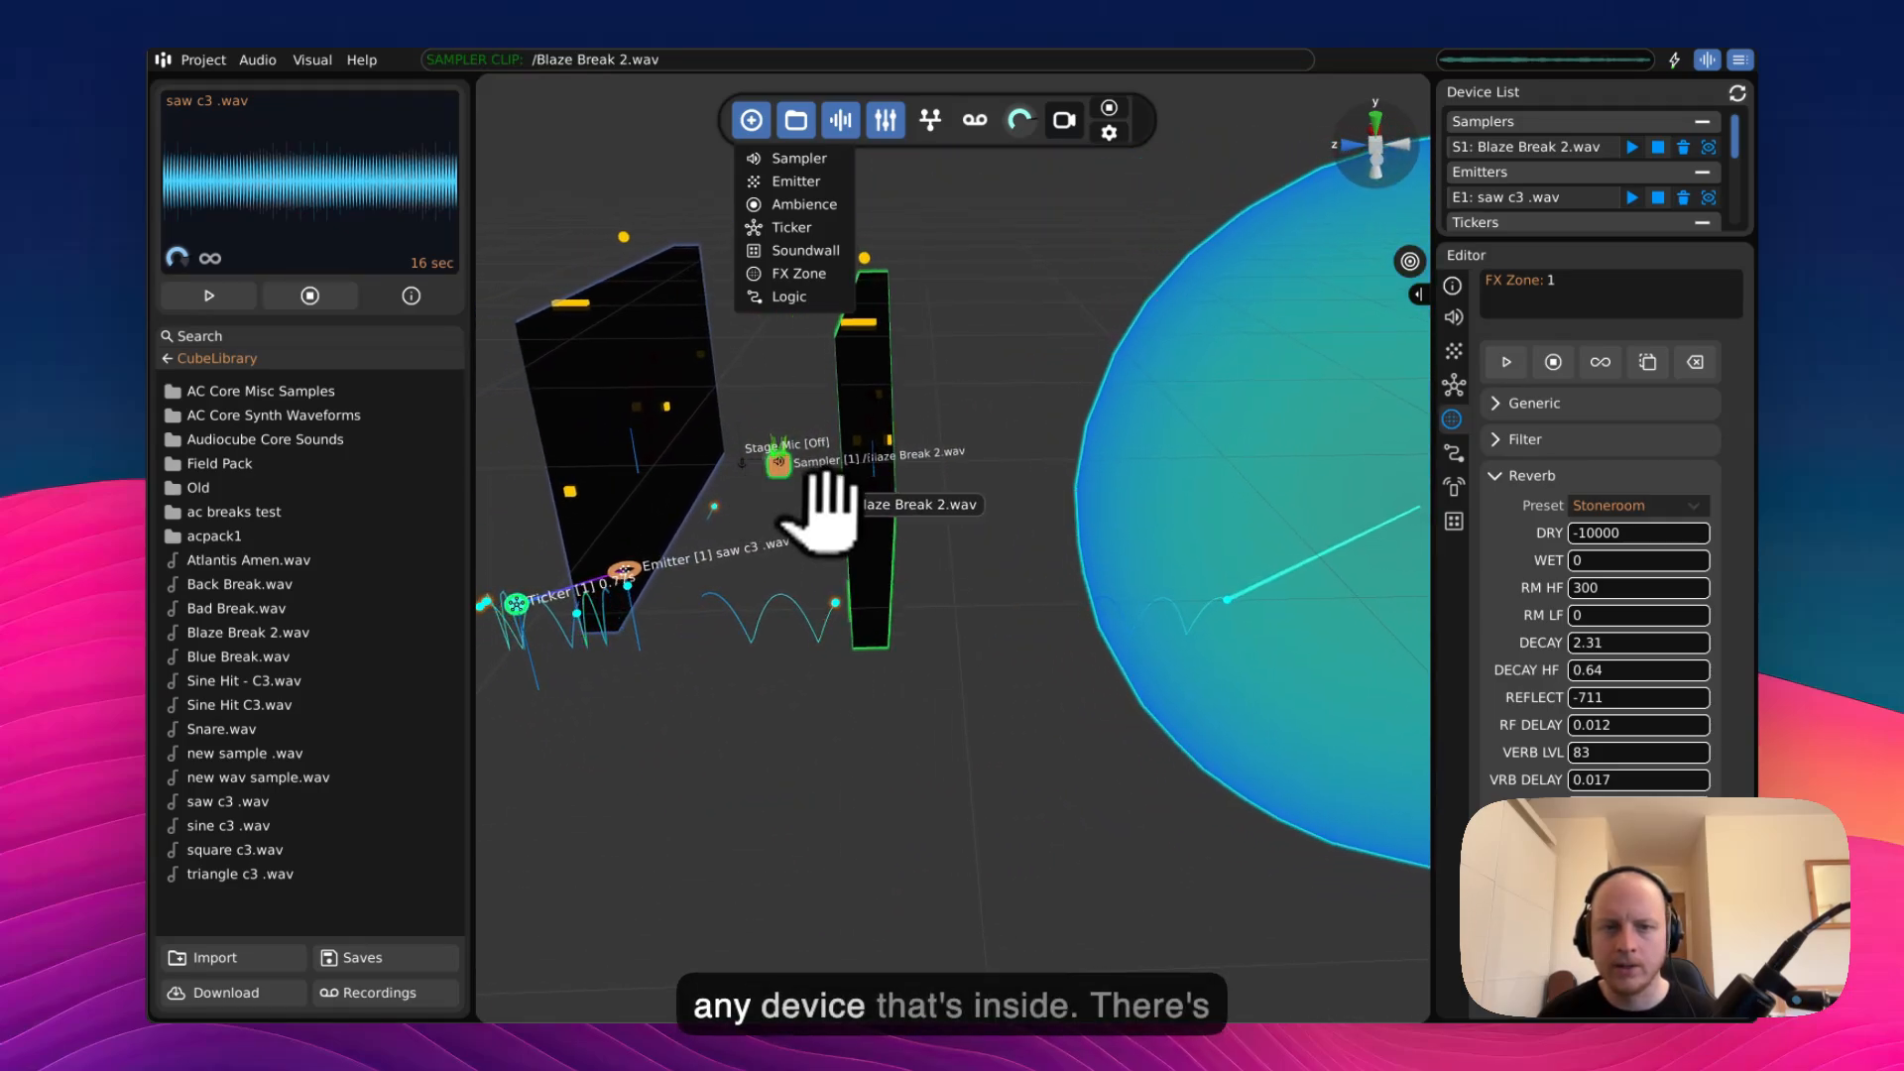
{"action": "left_click", "coordinate": [793, 474]}
{"action": "left_click_drag", "start_coordinate": [1121, 527], "coordinate": [610, 560]}
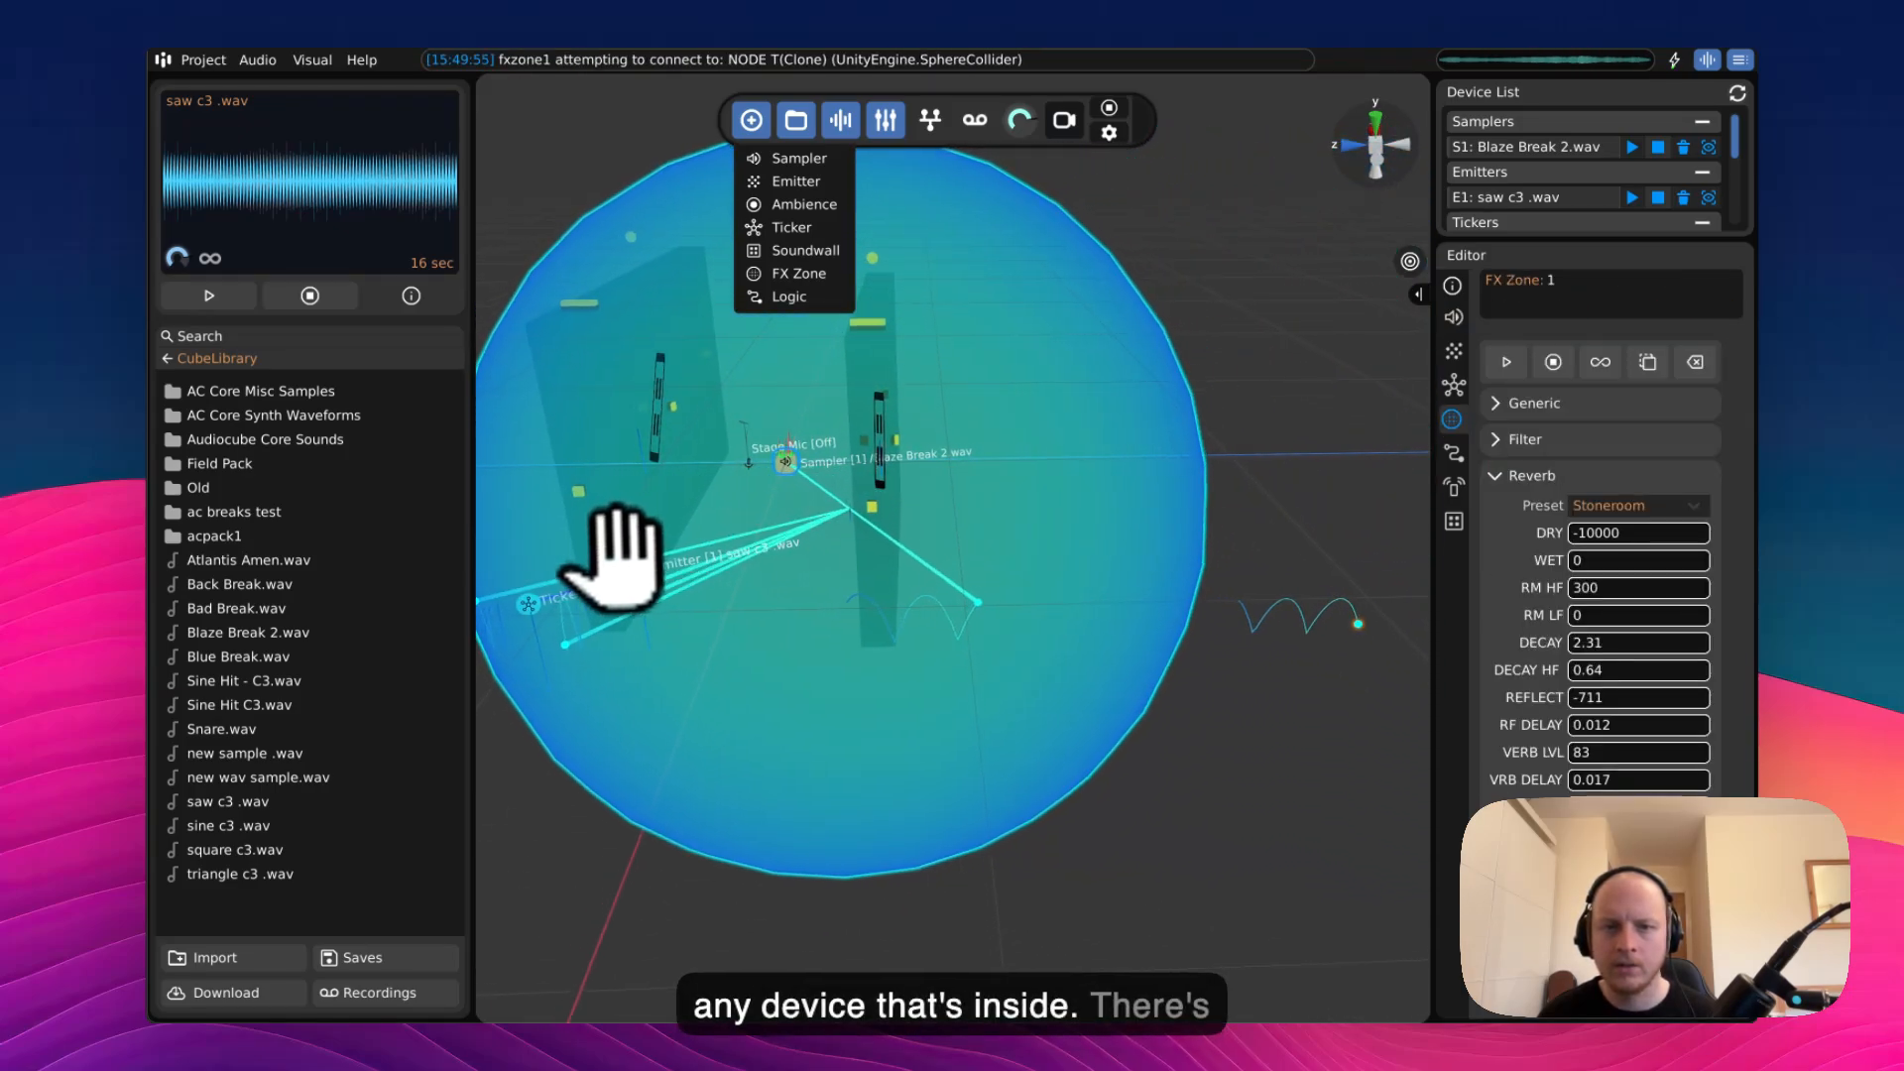
{"action": "middle_click_drag", "start_coordinate": [610, 560], "coordinate": [650, 560]}
{"action": "left_click_drag", "start_coordinate": [655, 555], "coordinate": [559, 536]}
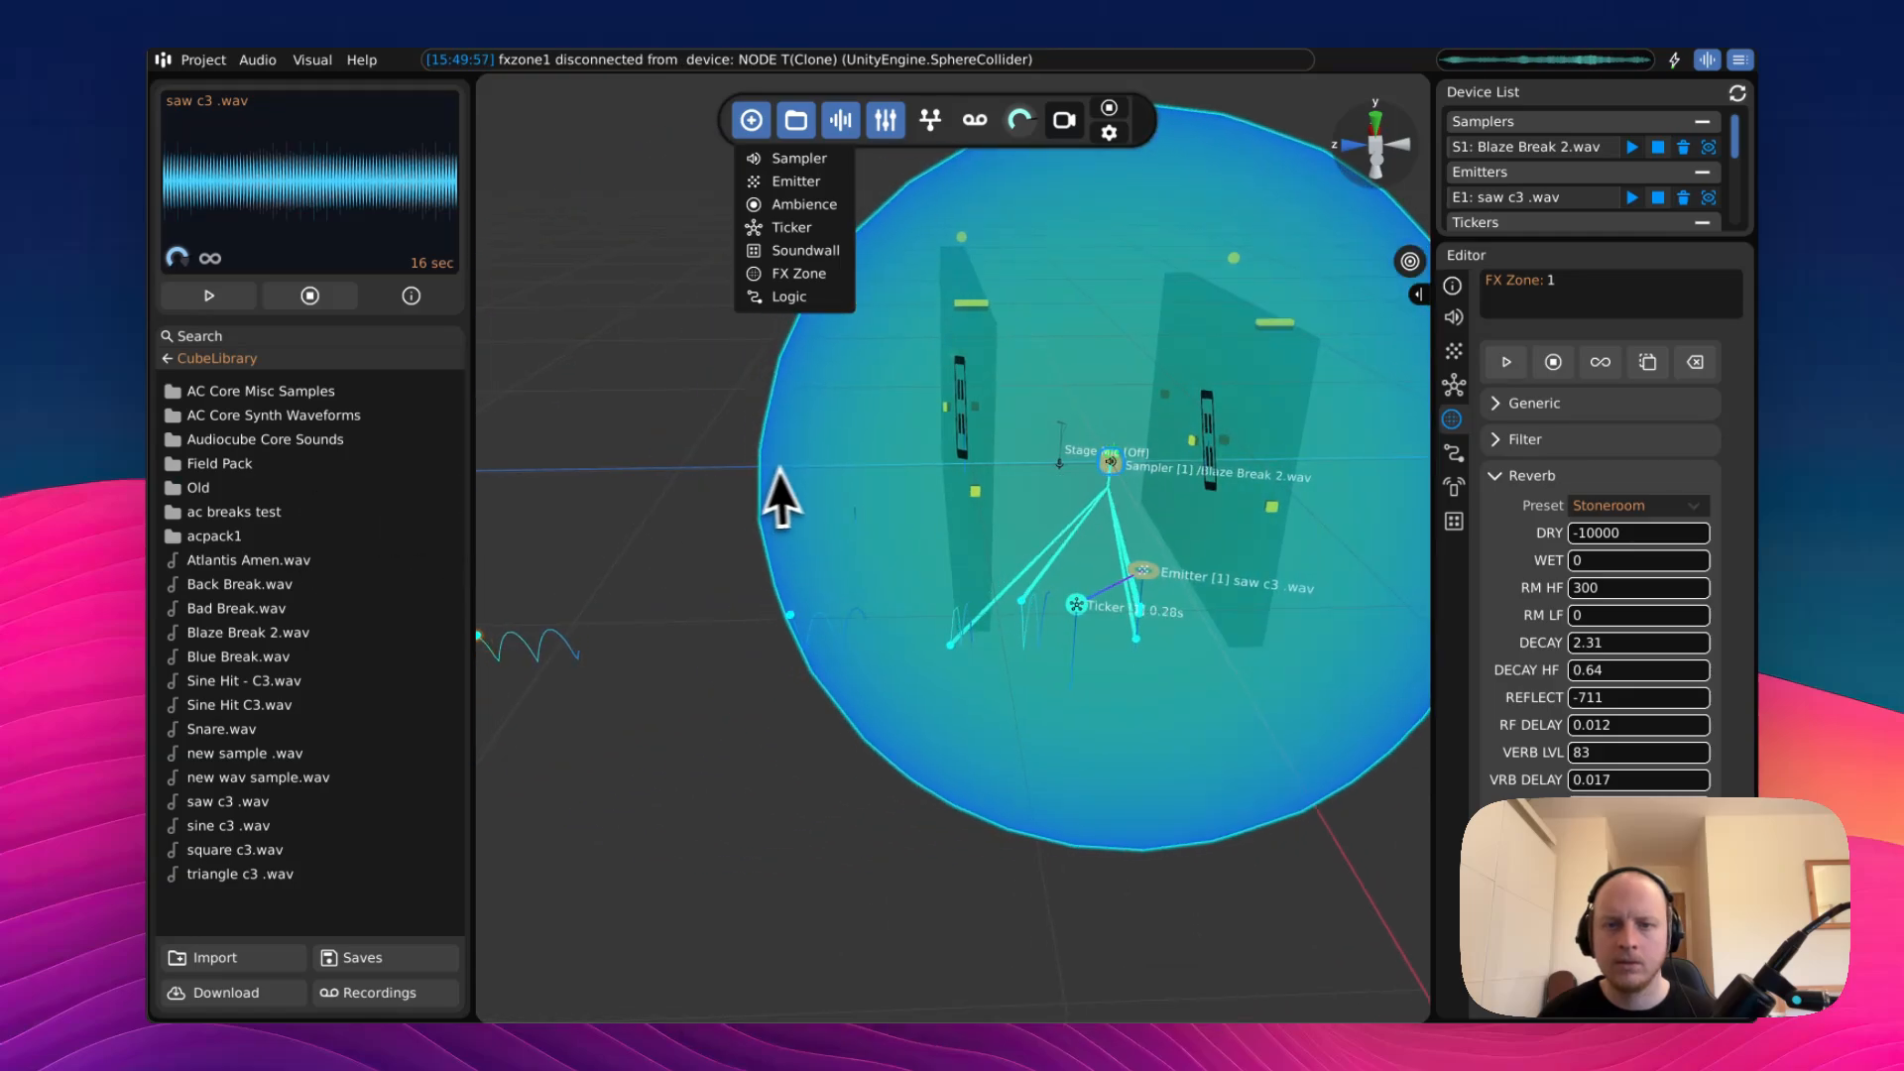
{"action": "left_click_drag", "start_coordinate": [781, 496], "coordinate": [1244, 471]}
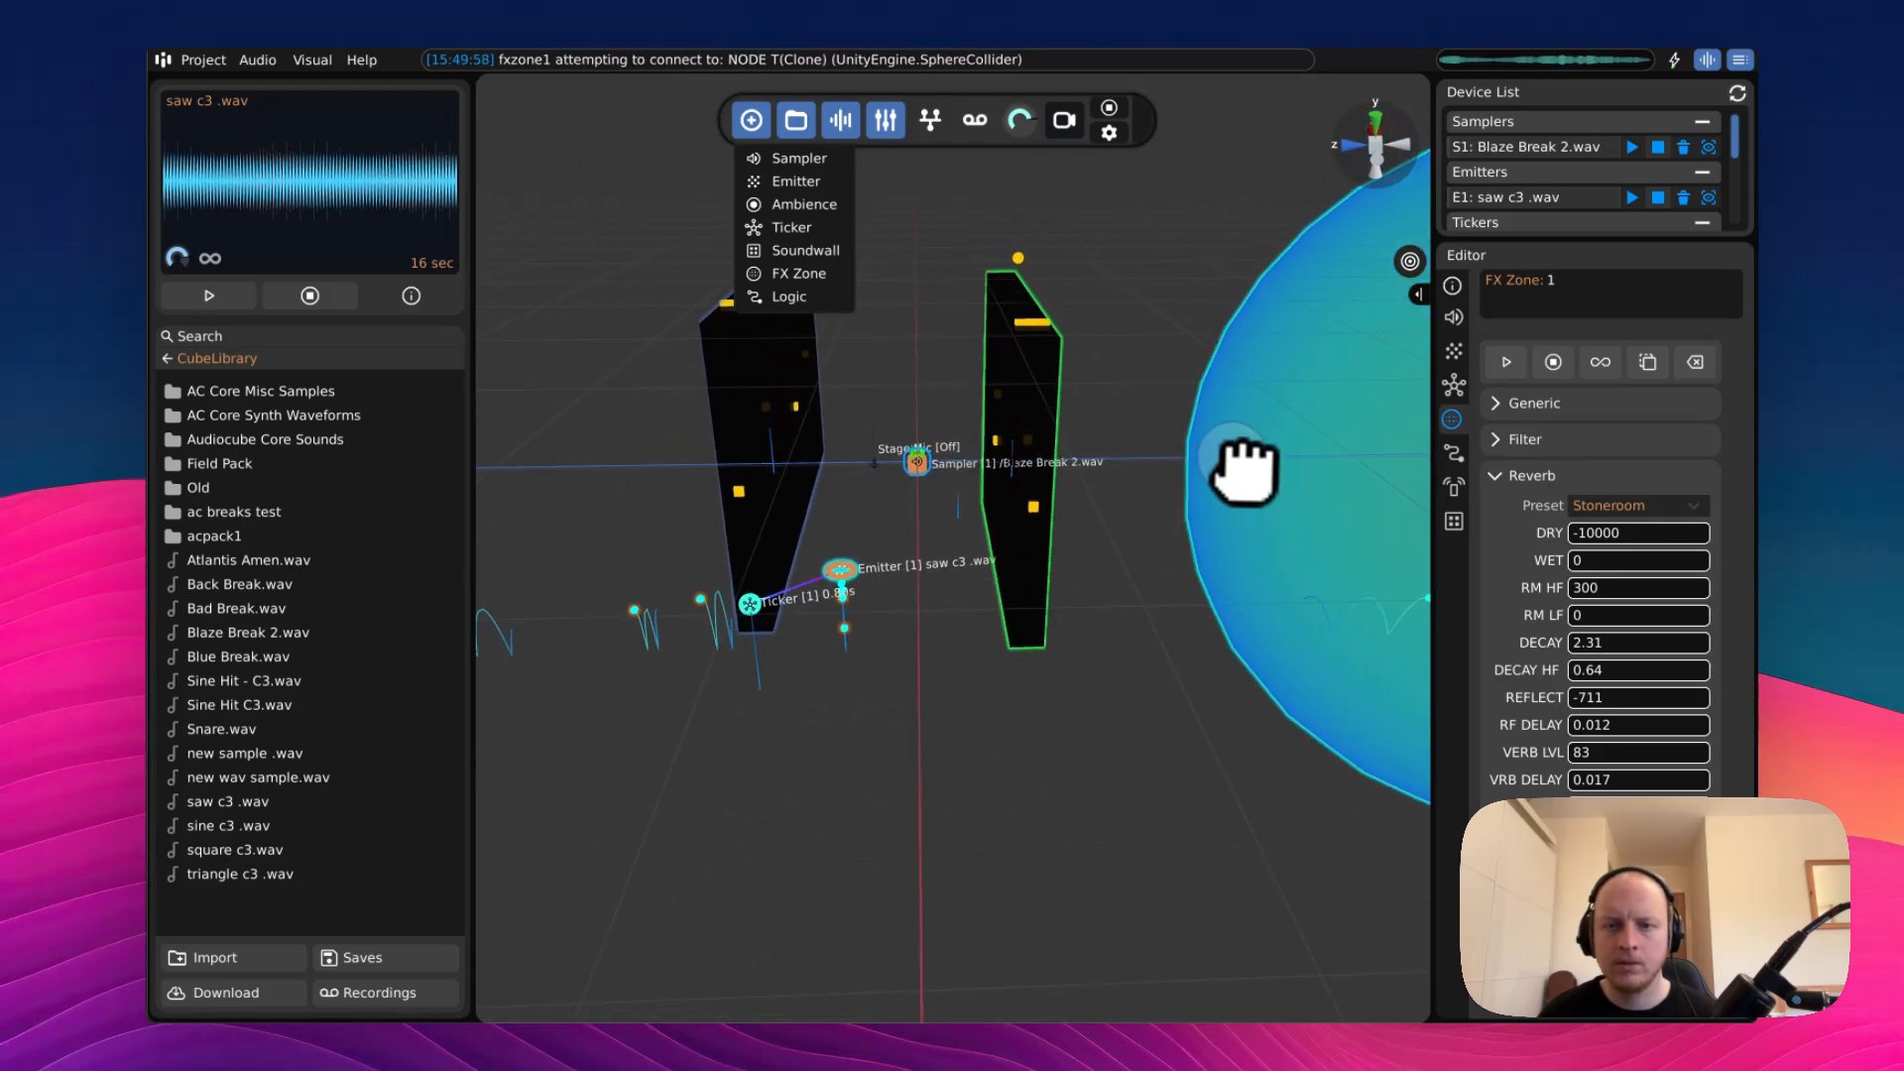
{"action": "left_click_drag", "start_coordinate": [1294, 560], "coordinate": [756, 479]}
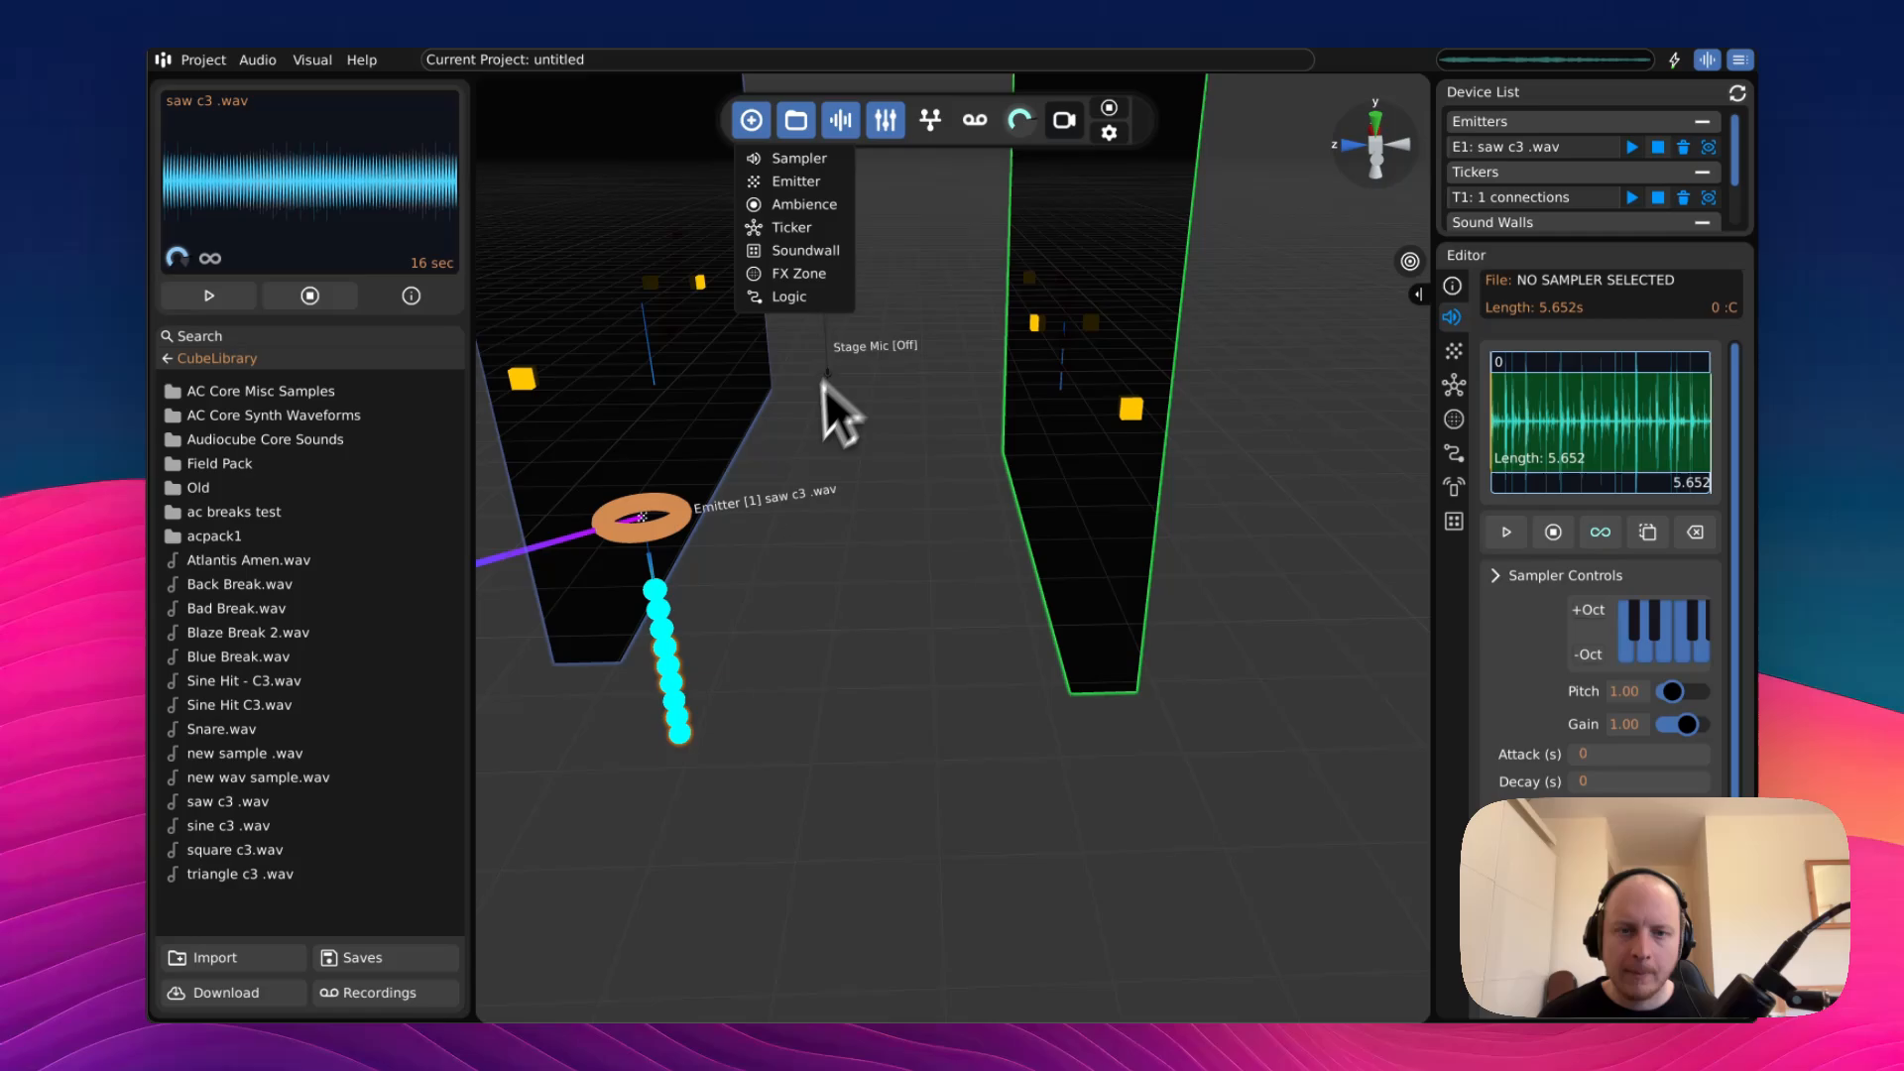
- Add a Logic box on the open floor in front of the ticker and emitter, and select it
{"action": "left_click", "coordinate": [839, 478]}
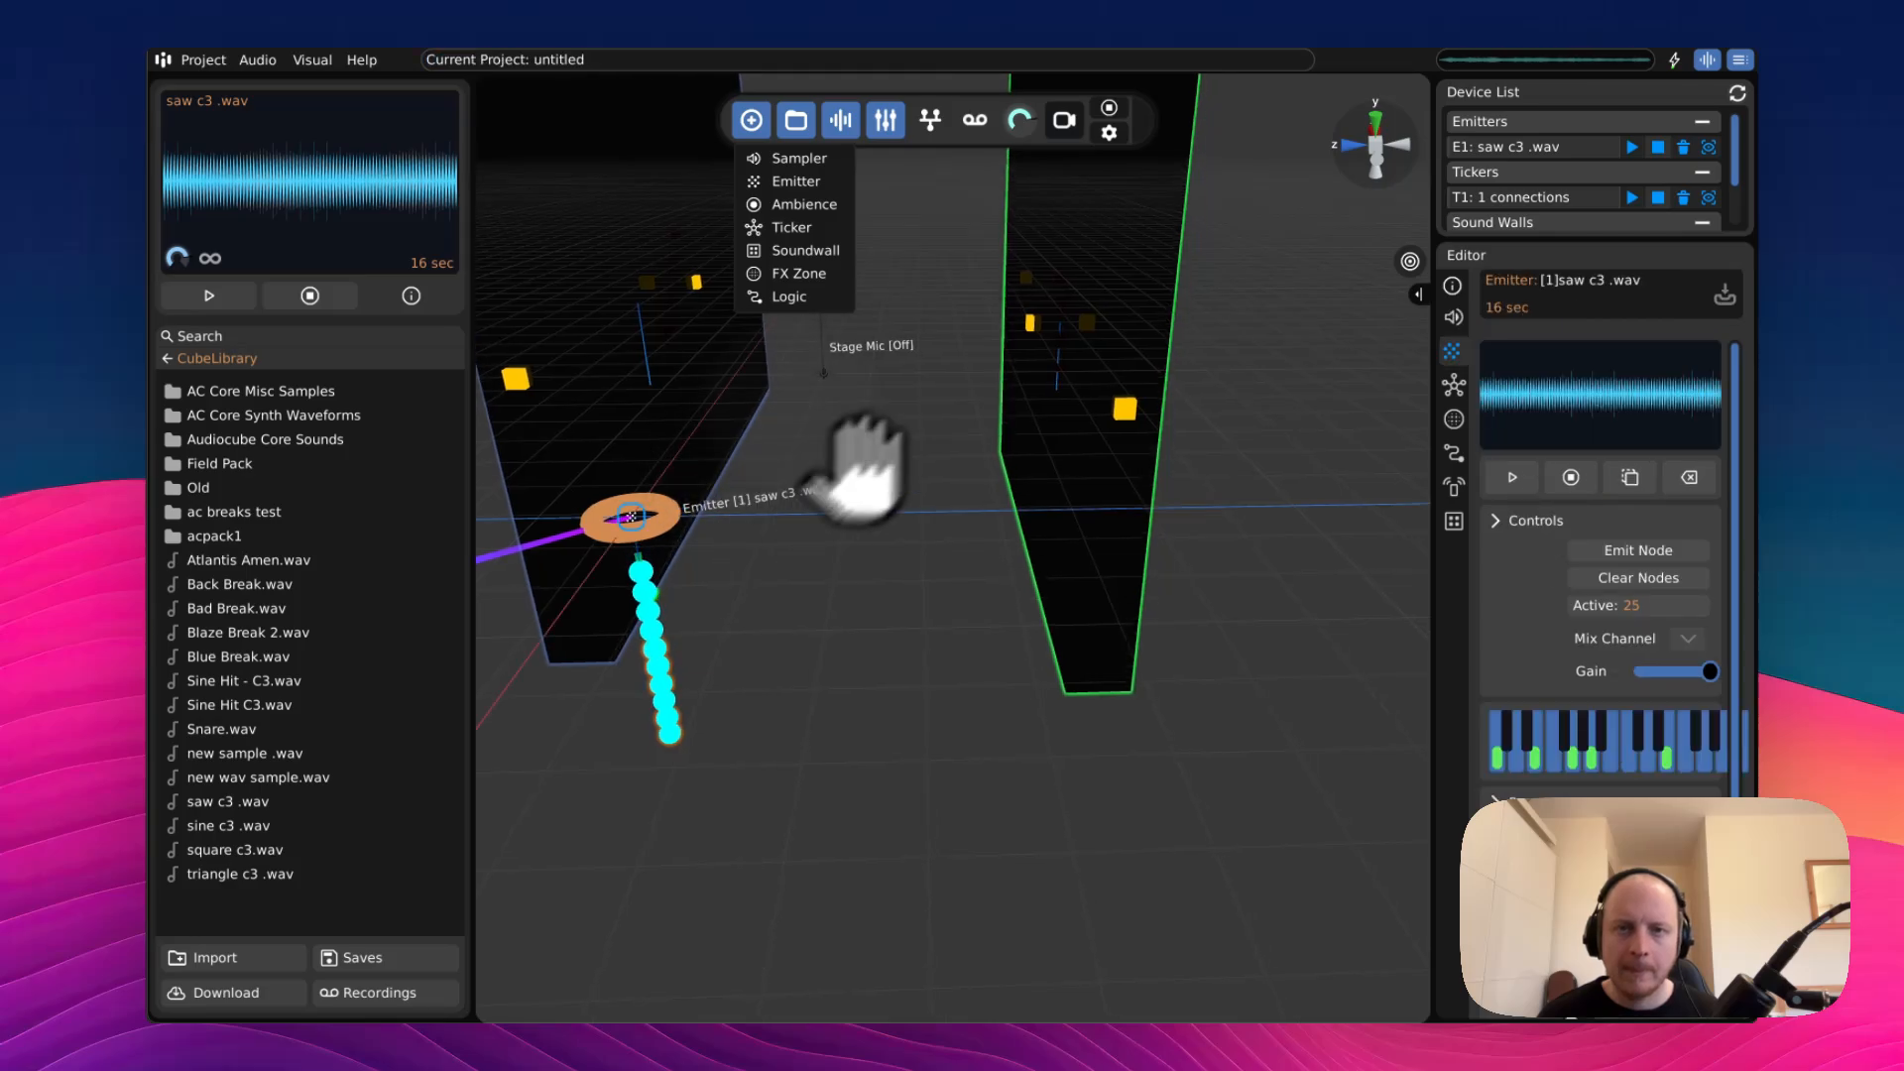
{"action": "key", "text": "a"}
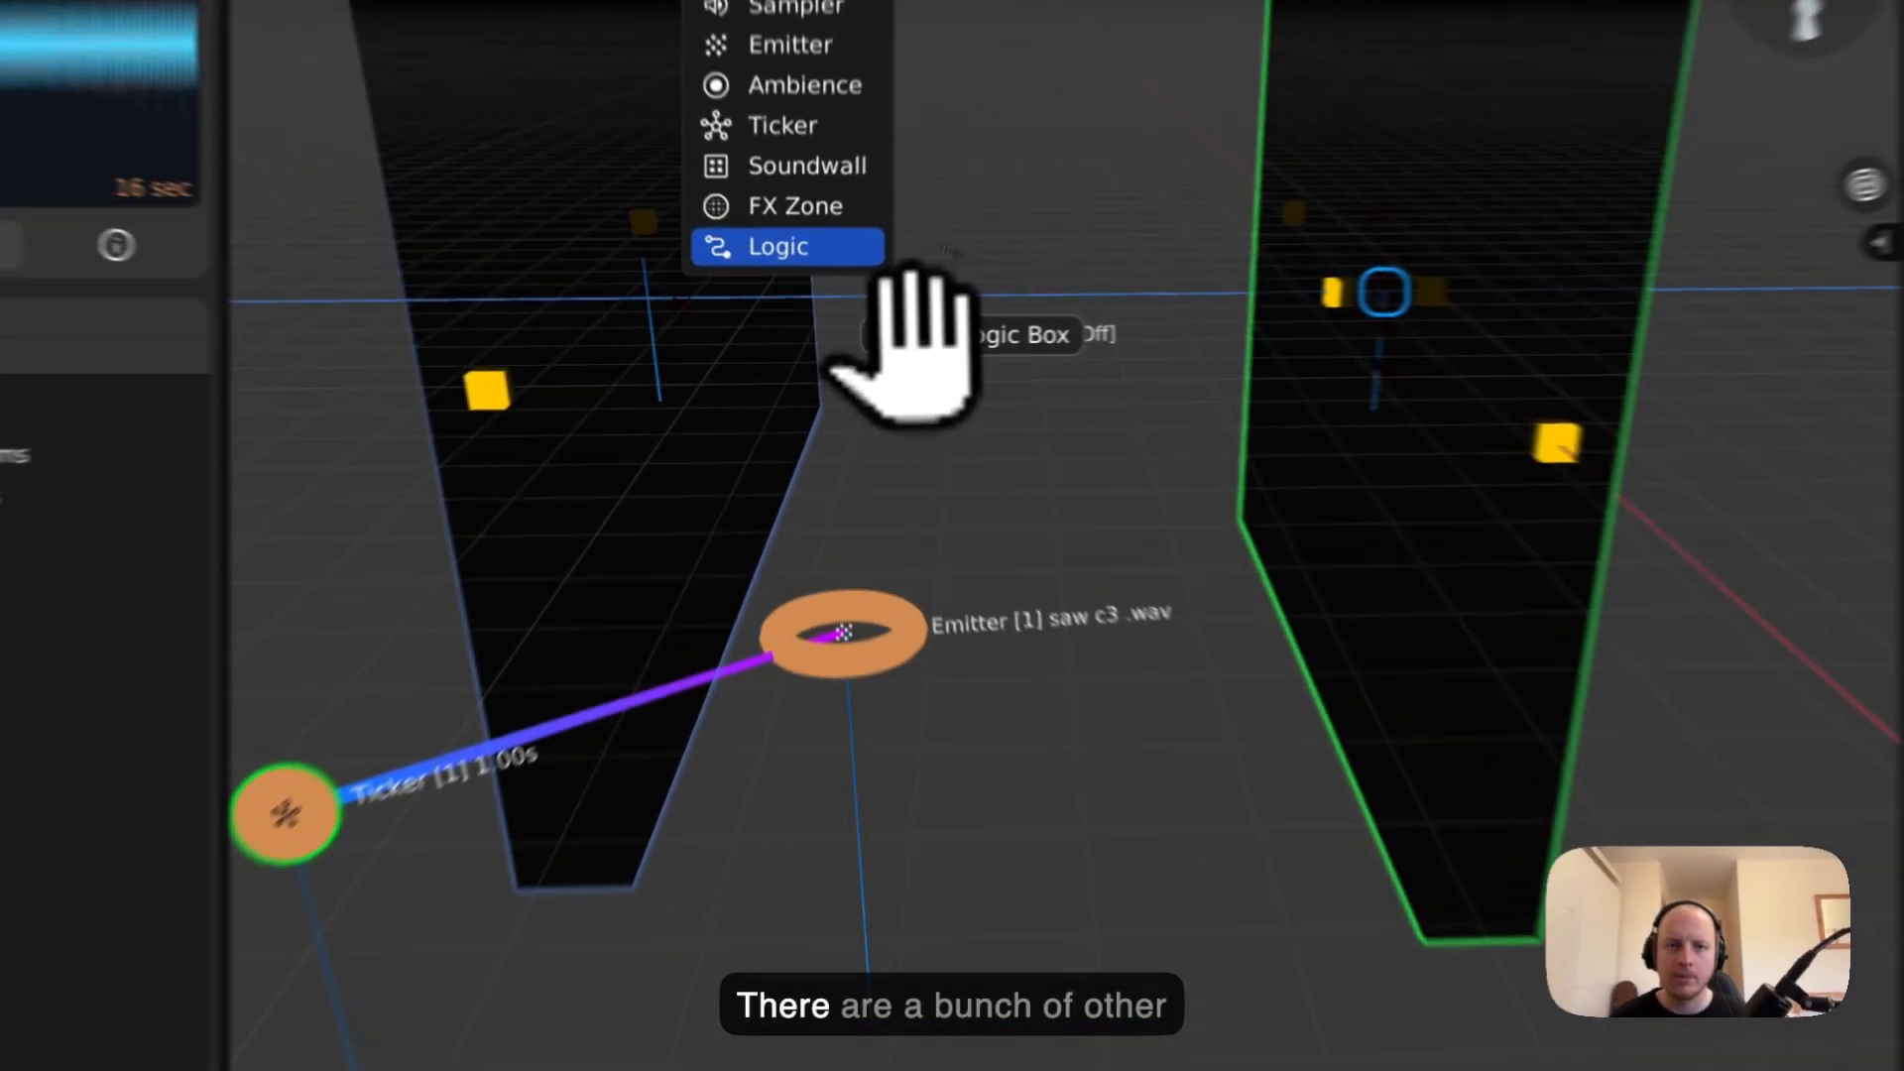
{"action": "key", "text": "s"}
{"action": "left_click_drag", "start_coordinate": [838, 303], "coordinate": [999, 635]}
{"action": "key", "text": "s"}
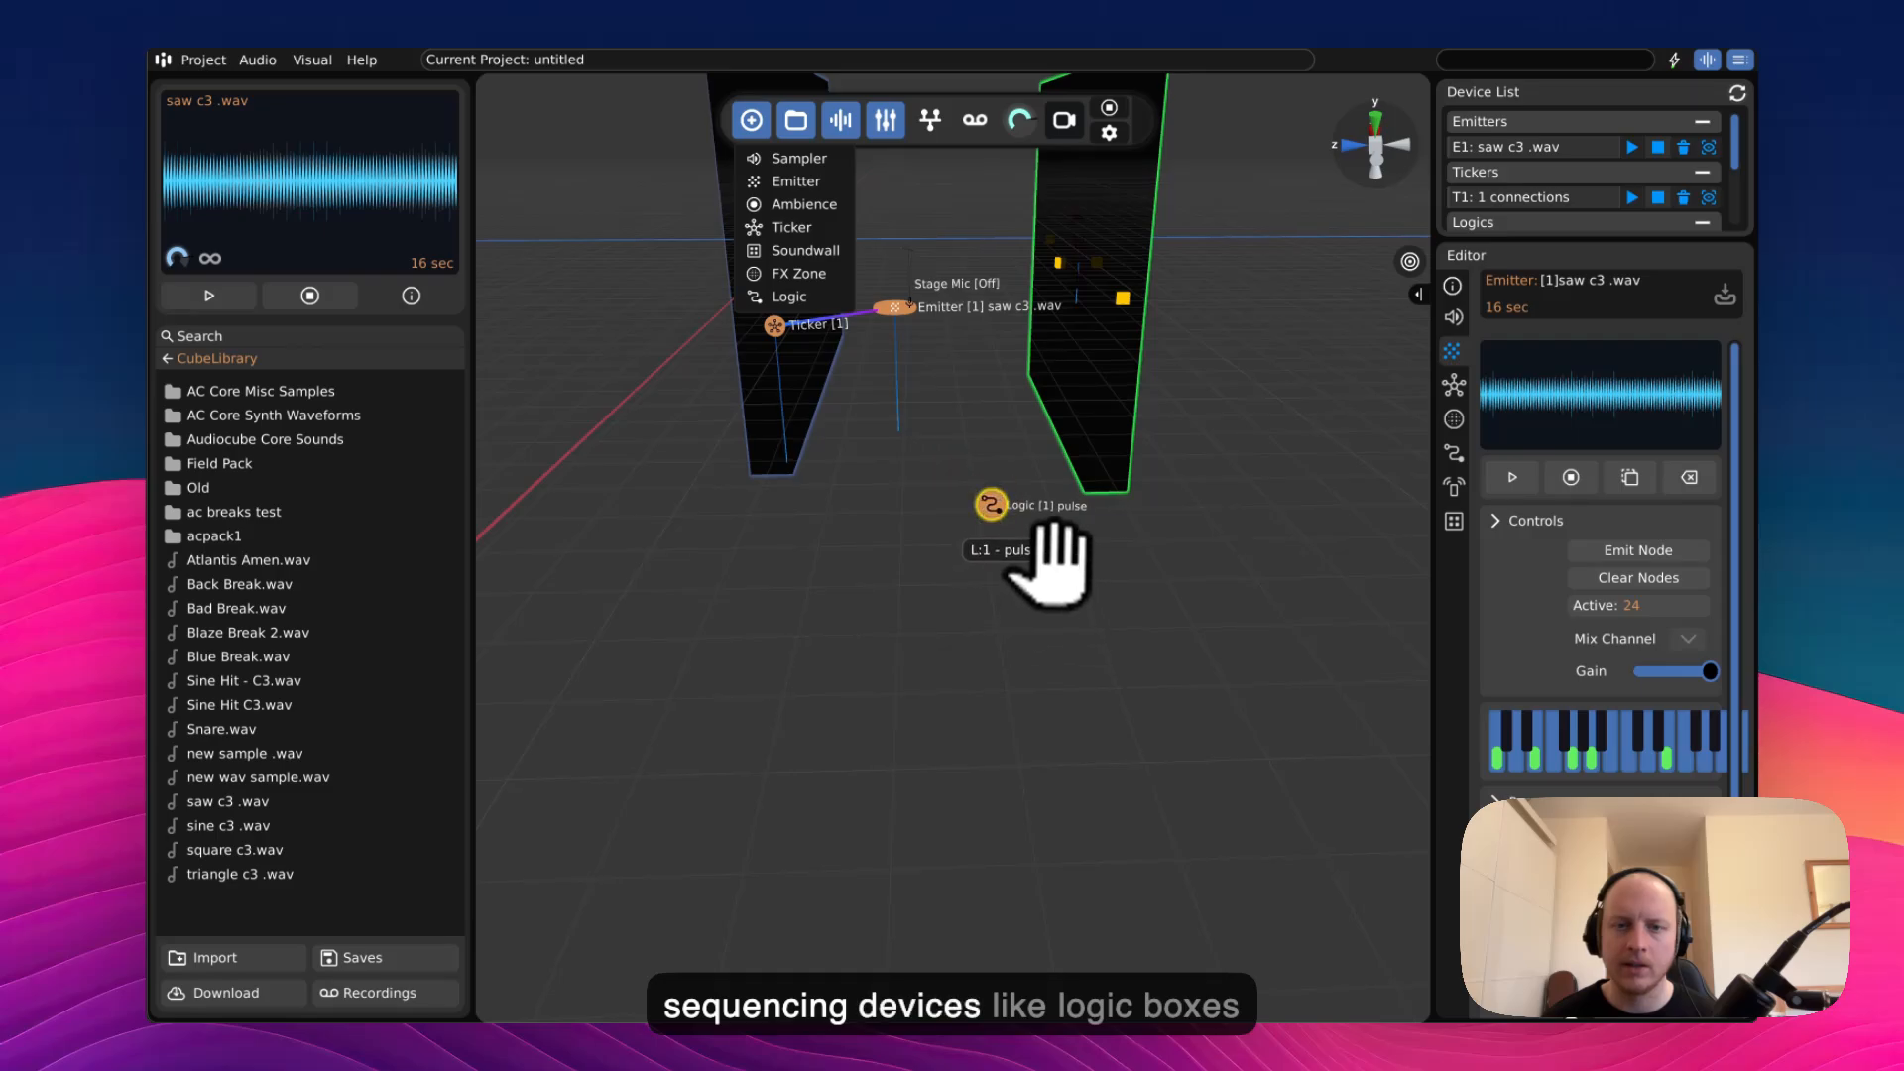
{"action": "left_click_drag", "start_coordinate": [1046, 560], "coordinate": [978, 430]}
{"action": "right_click_drag", "start_coordinate": [950, 438], "coordinate": [898, 400]}
{"action": "key", "text": "w"}
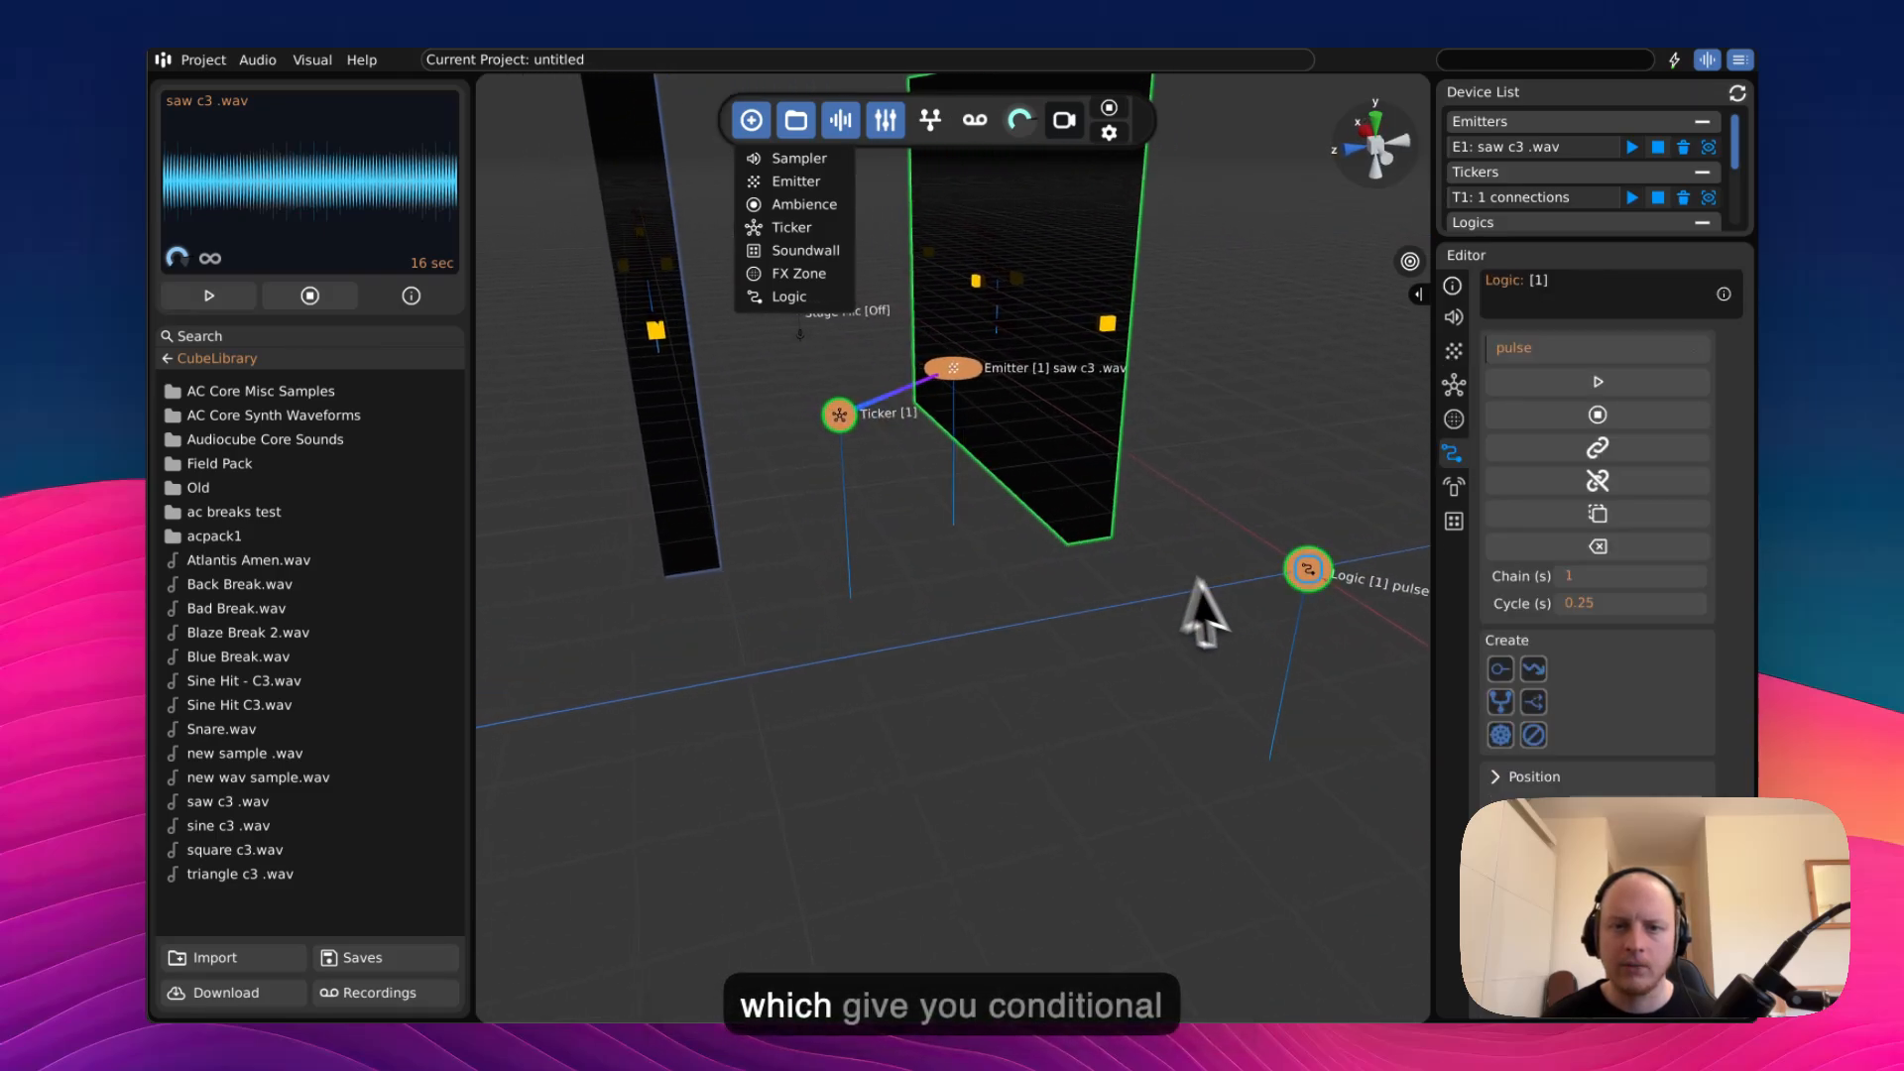
- Add a second Logic box beside the first and connect the two boxes
{"action": "left_click_drag", "start_coordinate": [813, 385], "coordinate": [1101, 816]}
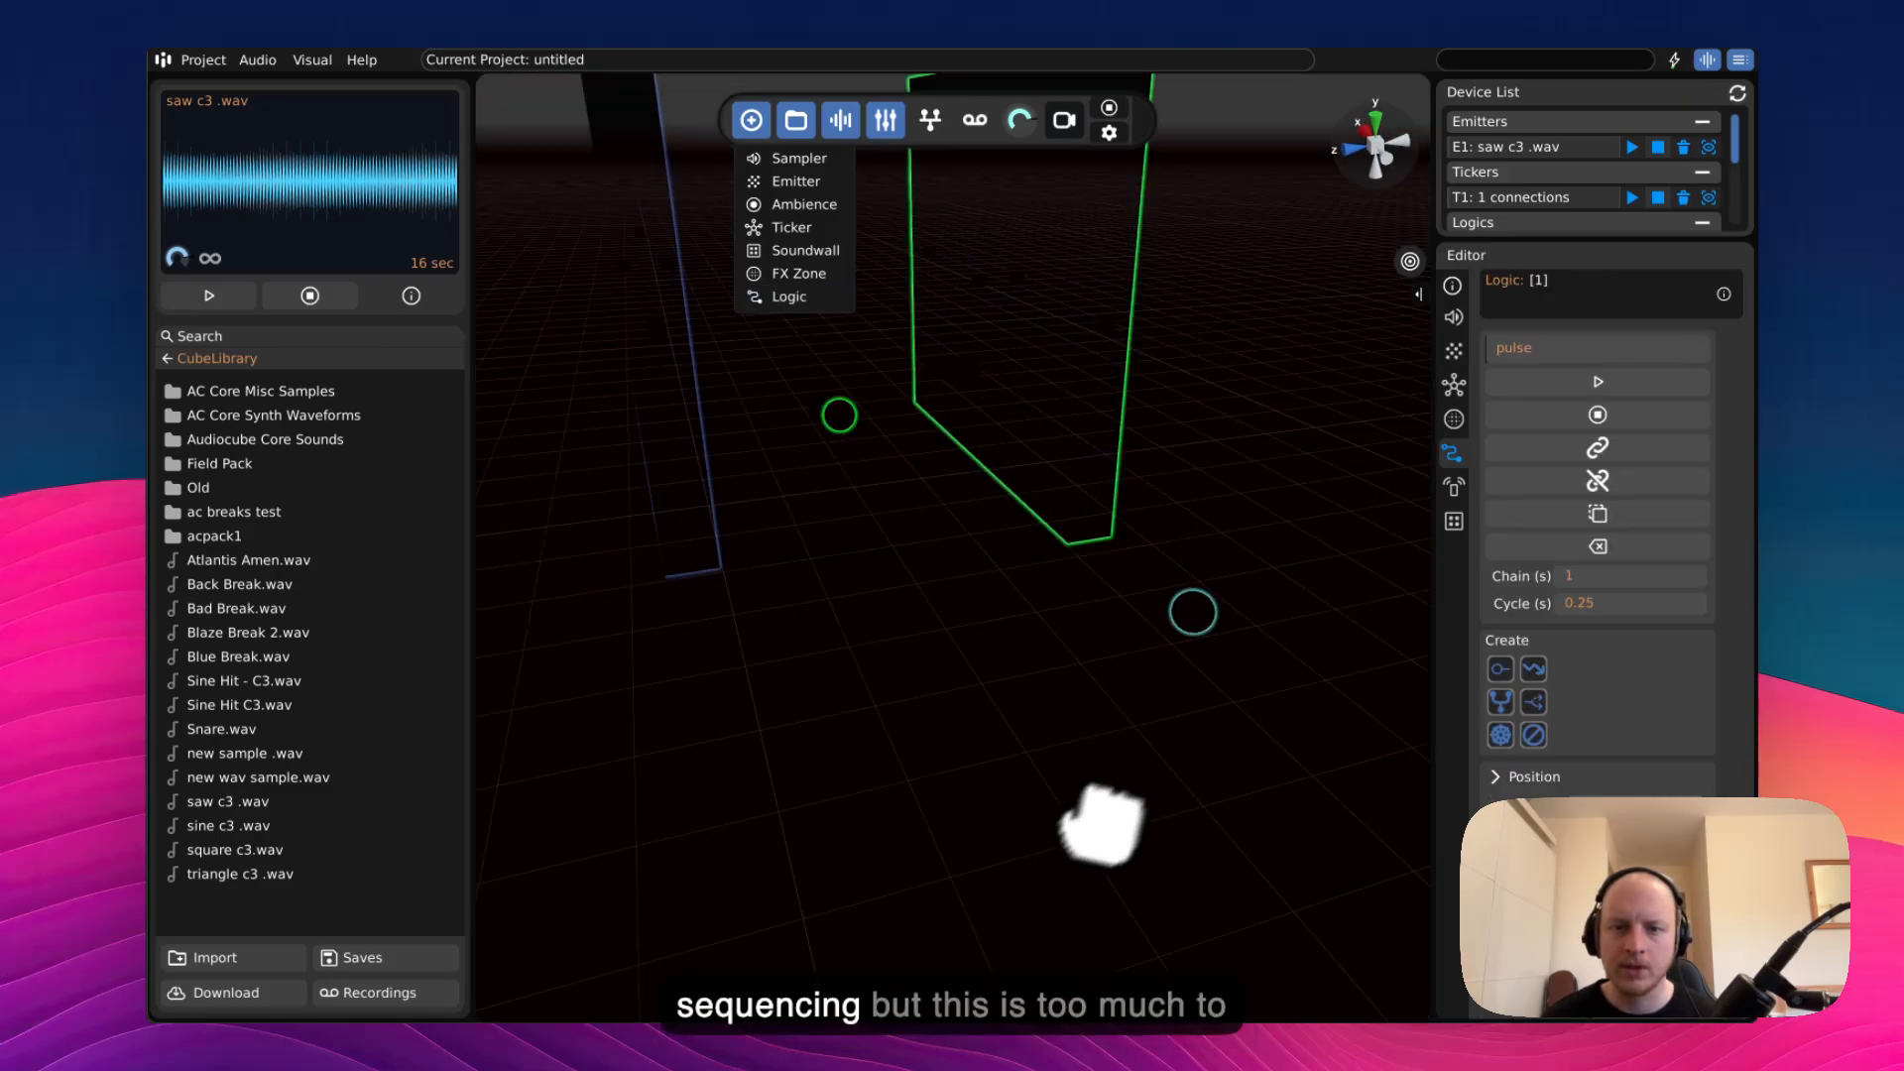
{"action": "left_click_drag", "start_coordinate": [1198, 630], "coordinate": [1280, 625]}
{"action": "left_click_drag", "start_coordinate": [848, 628], "coordinate": [820, 552]}
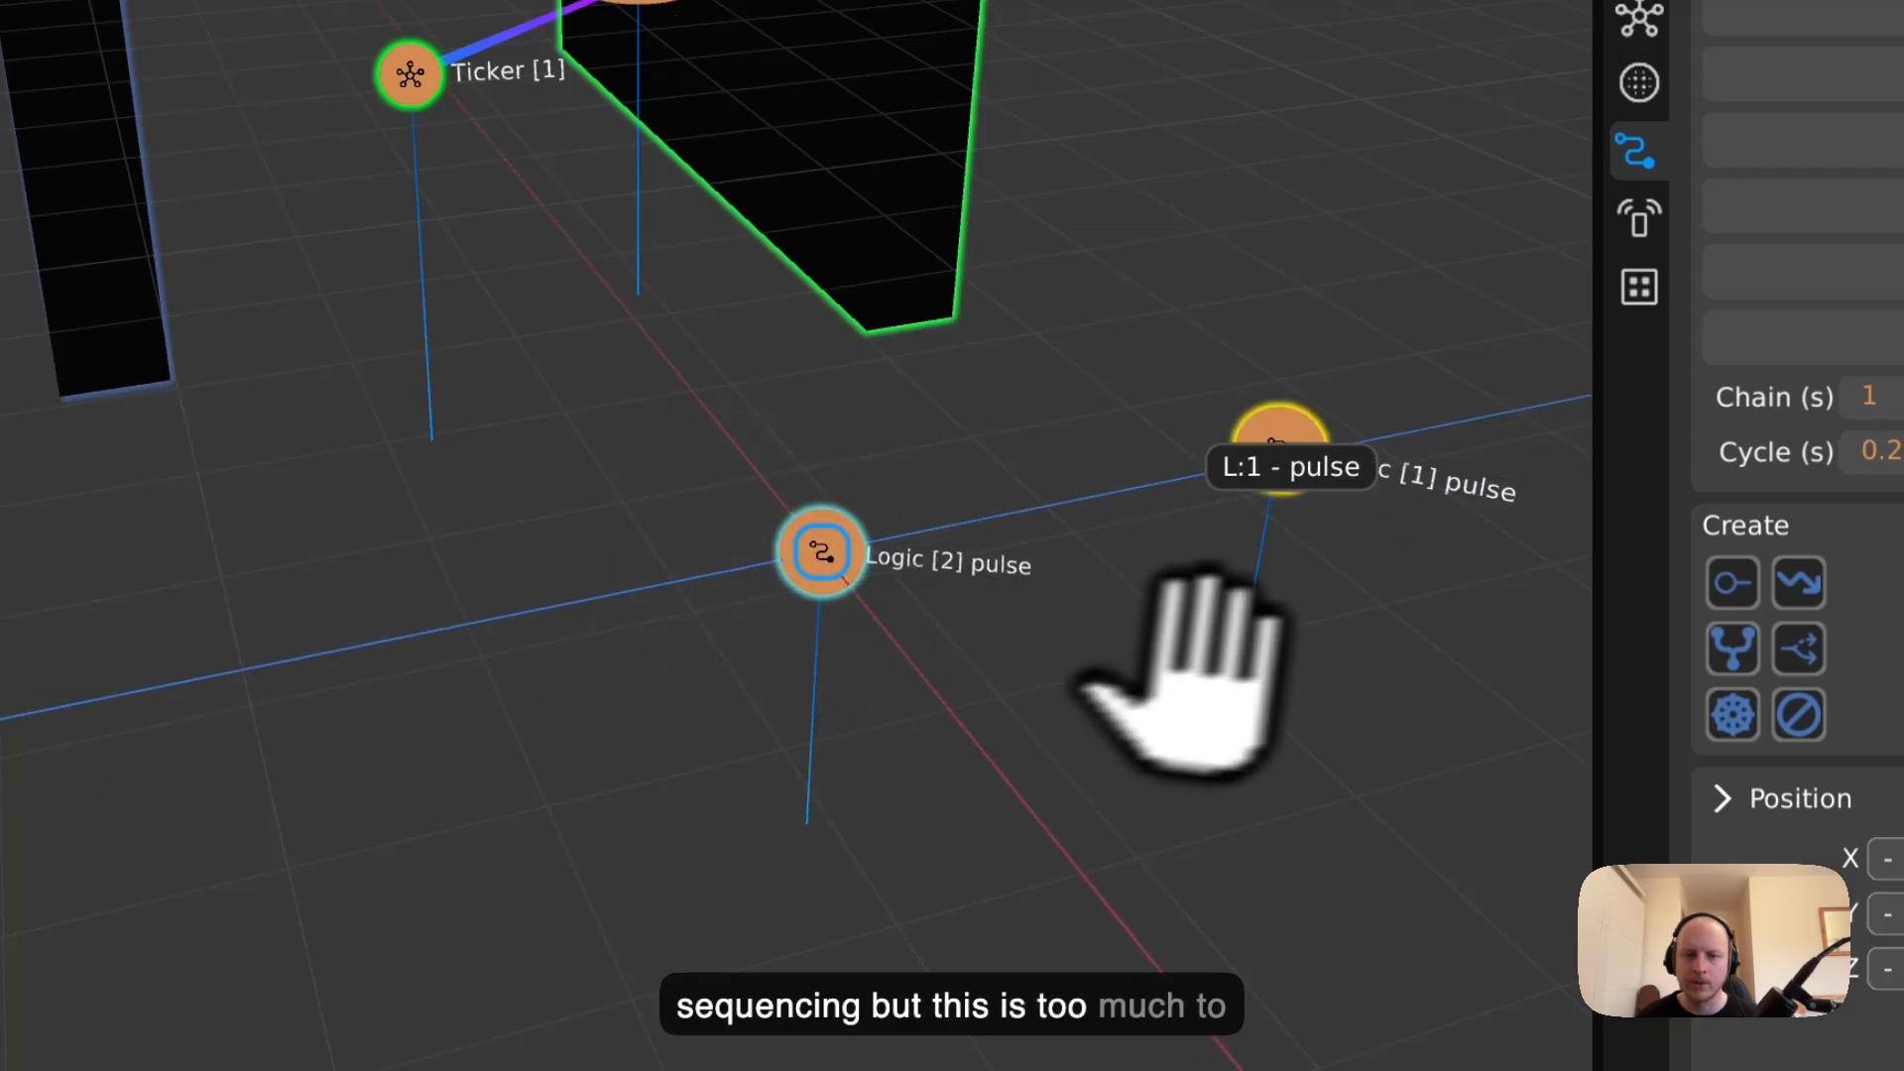
{"action": "left_click_drag", "start_coordinate": [1307, 455], "coordinate": [698, 525]}
{"action": "left_click", "coordinate": [1276, 454]}
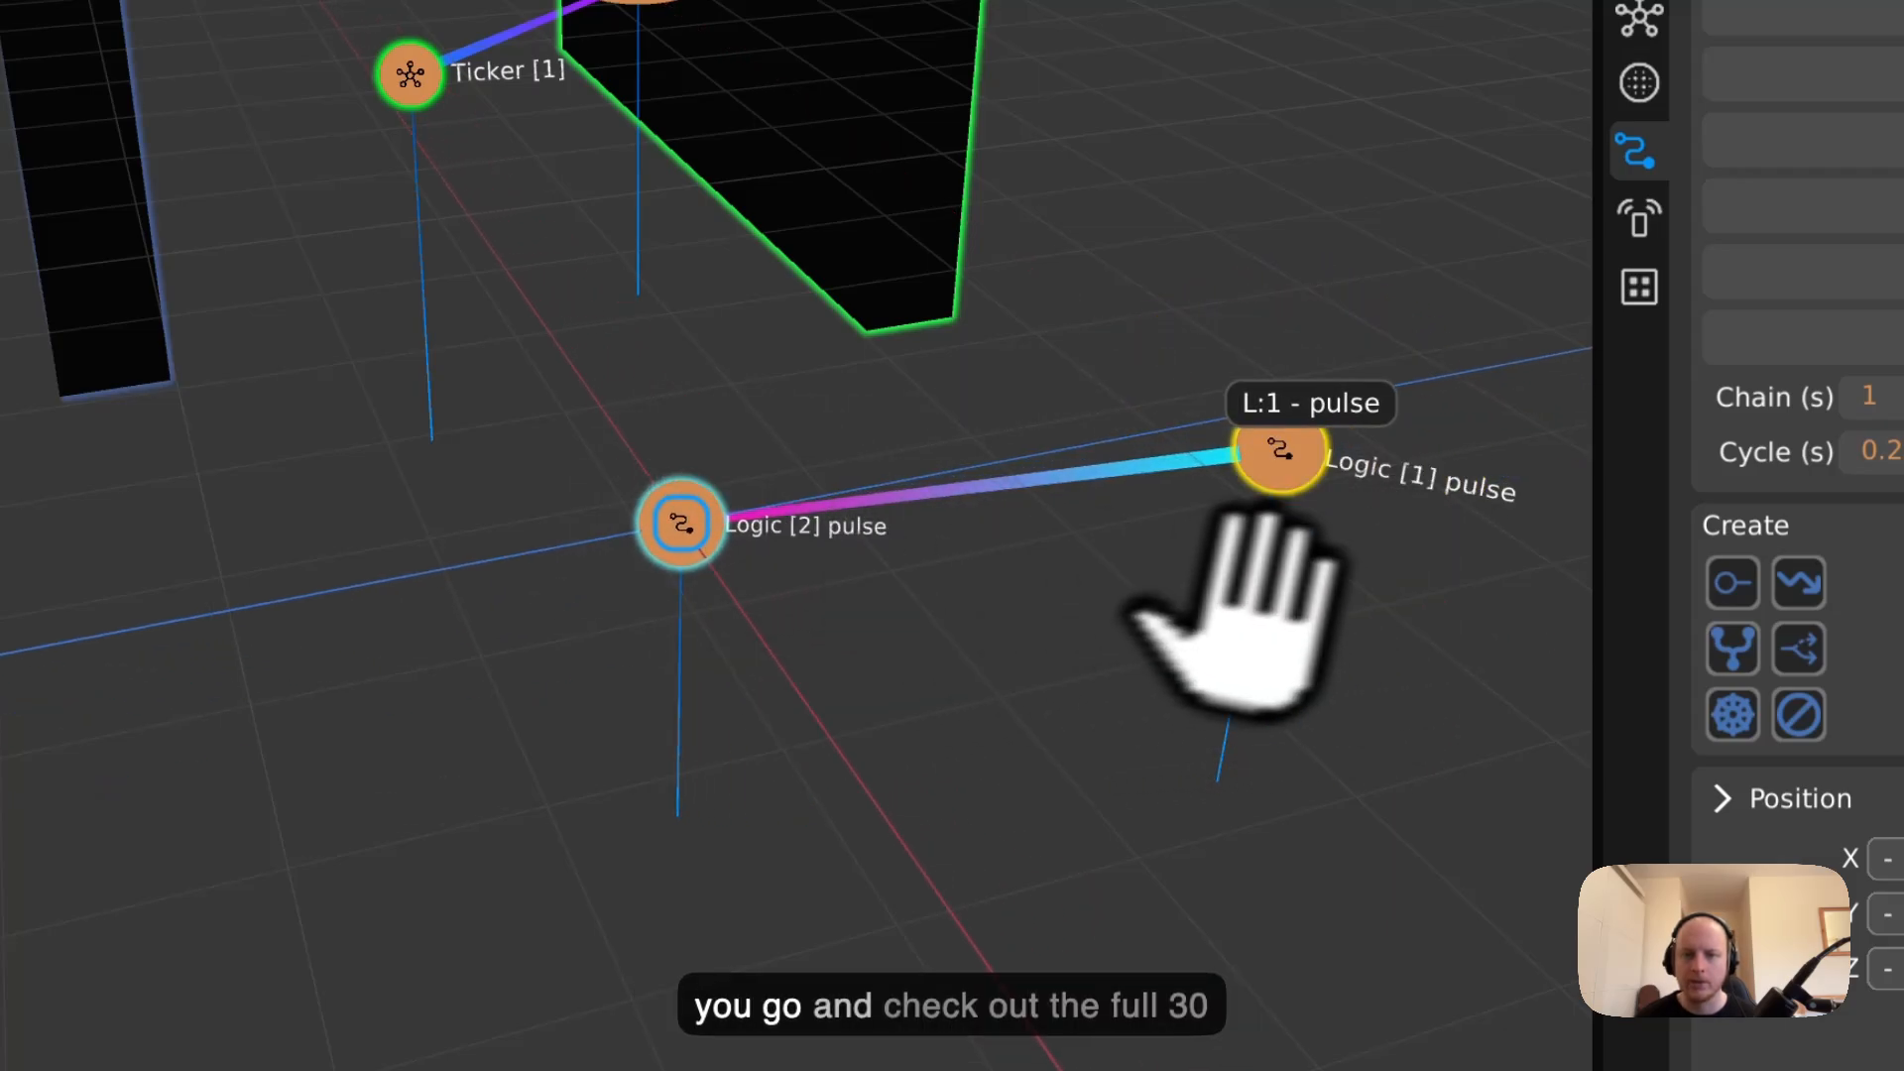
{"action": "left_click", "coordinate": [1279, 451]}
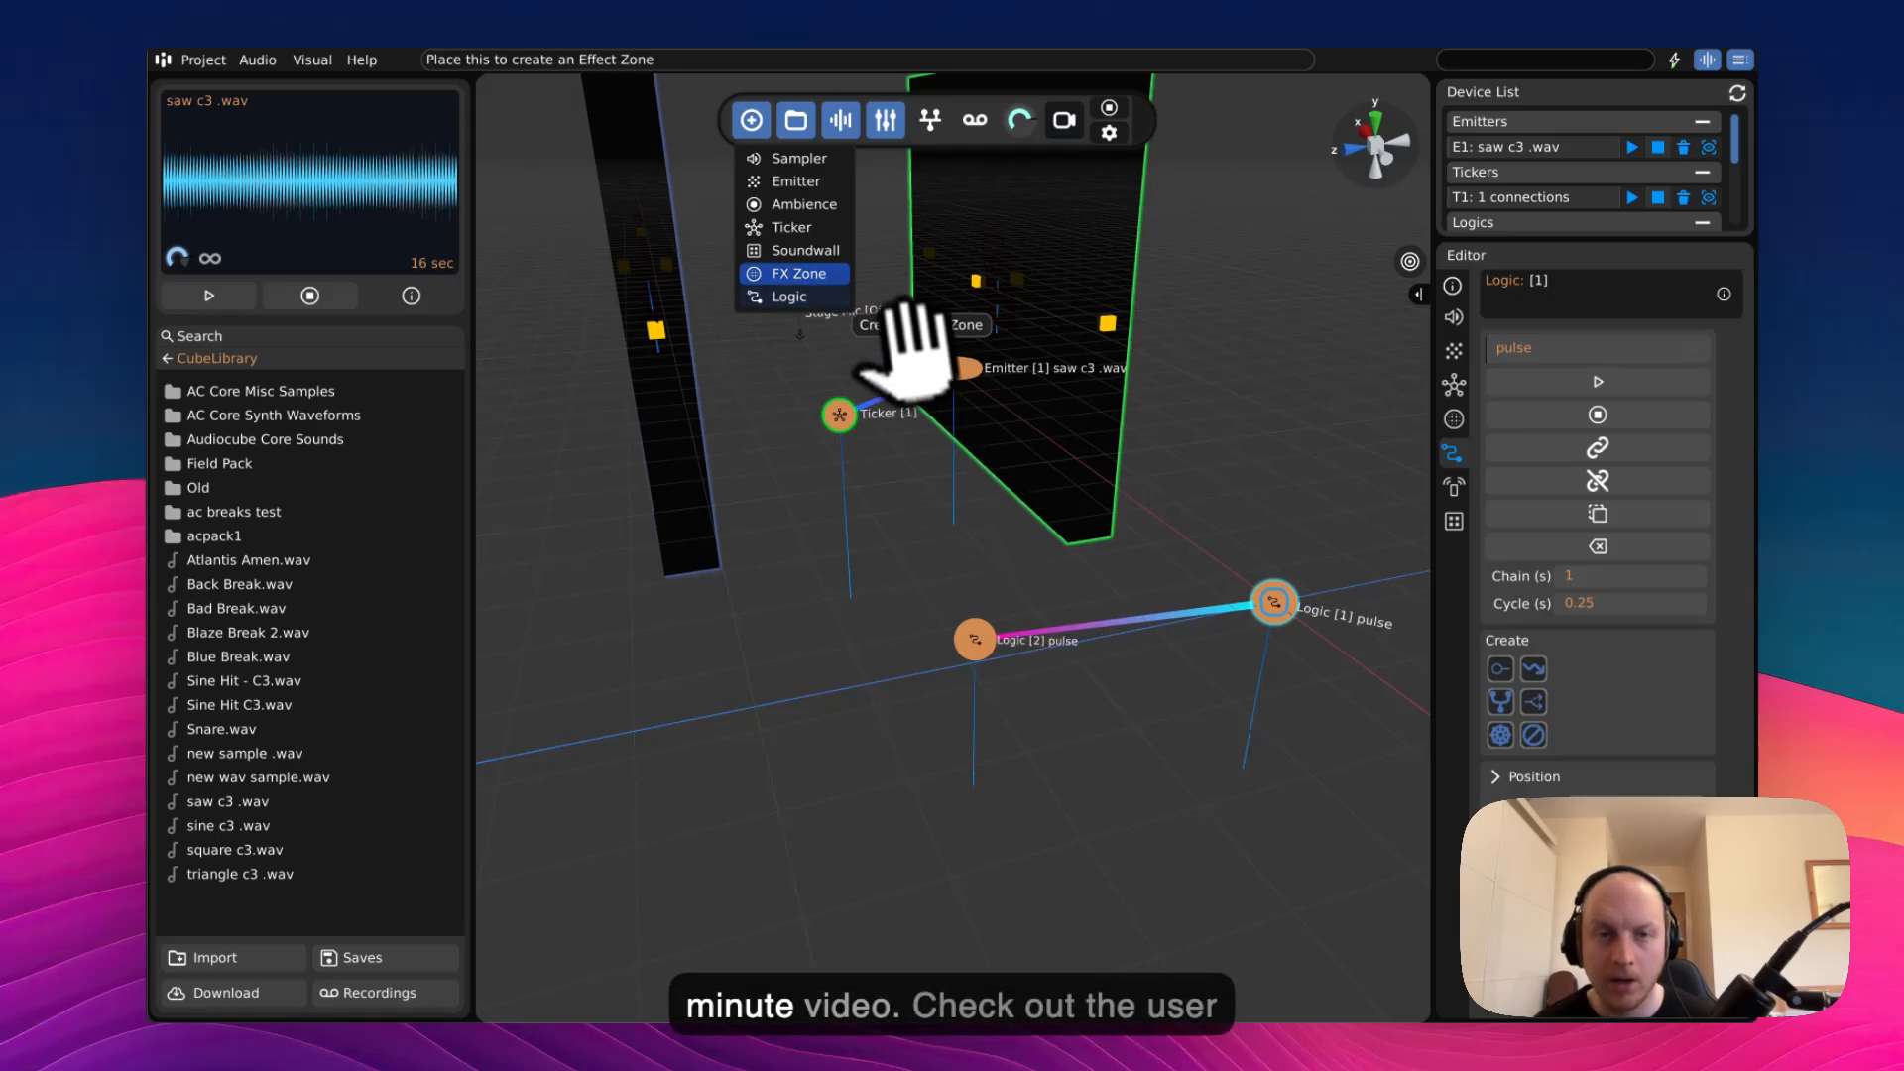